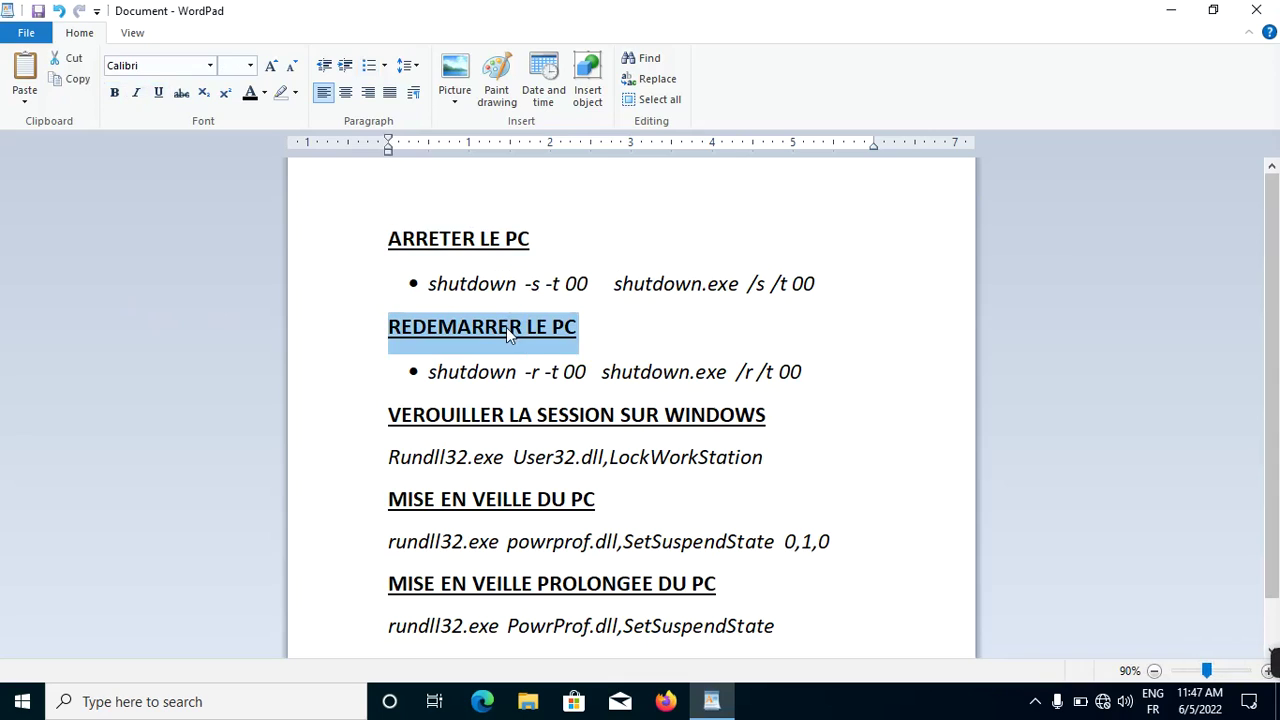
Review the power-action headings and the shutdown and restart command variants listed in the document
click(521, 418)
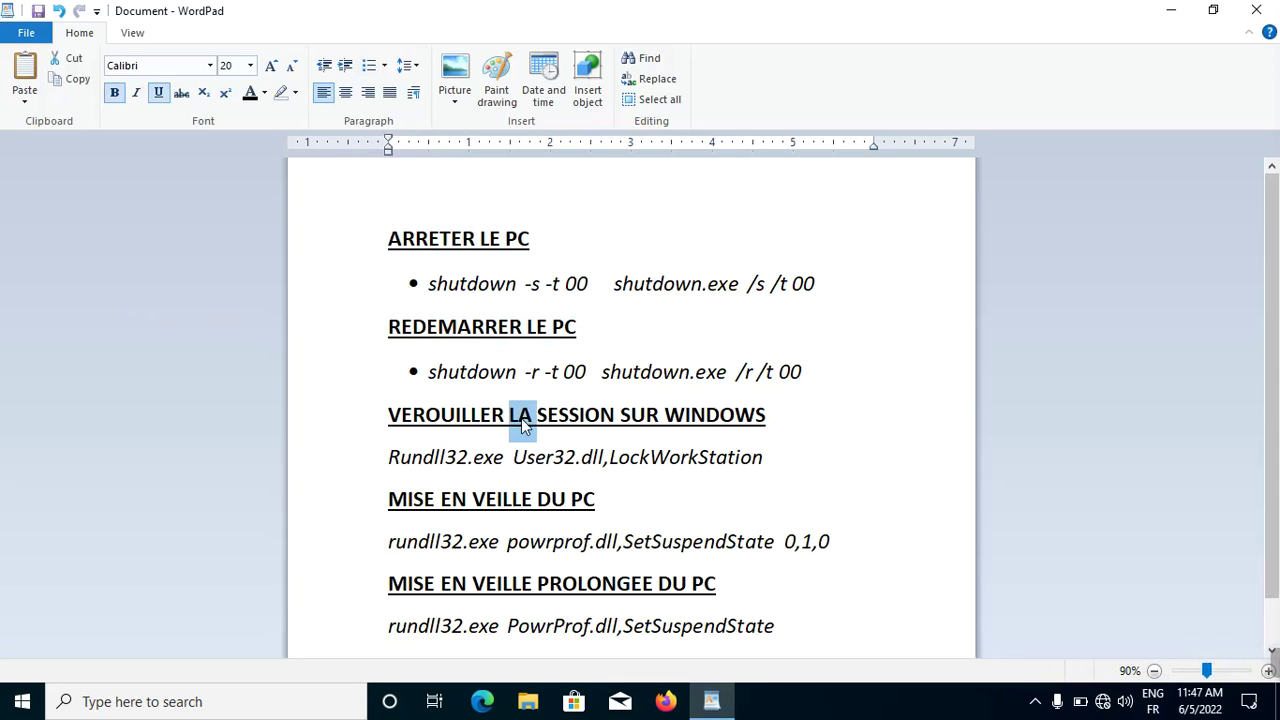
triple_click(521, 418)
triple_click(501, 505)
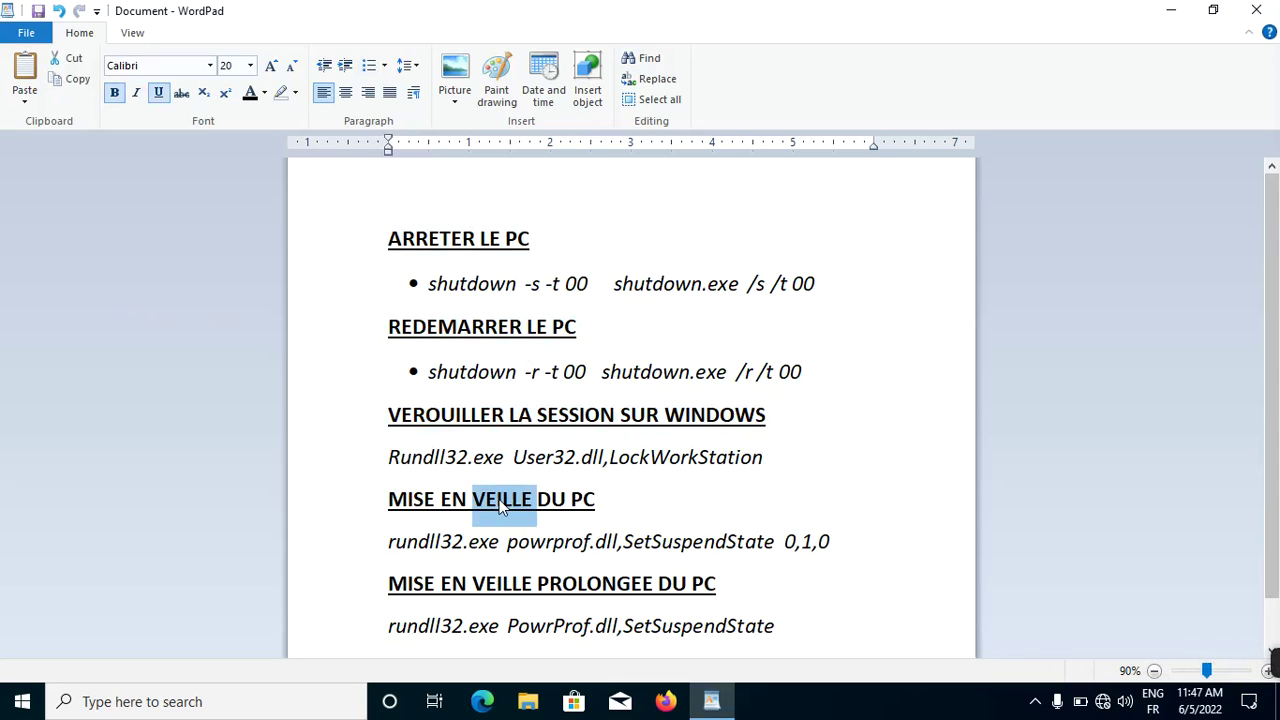
triple_click(543, 580)
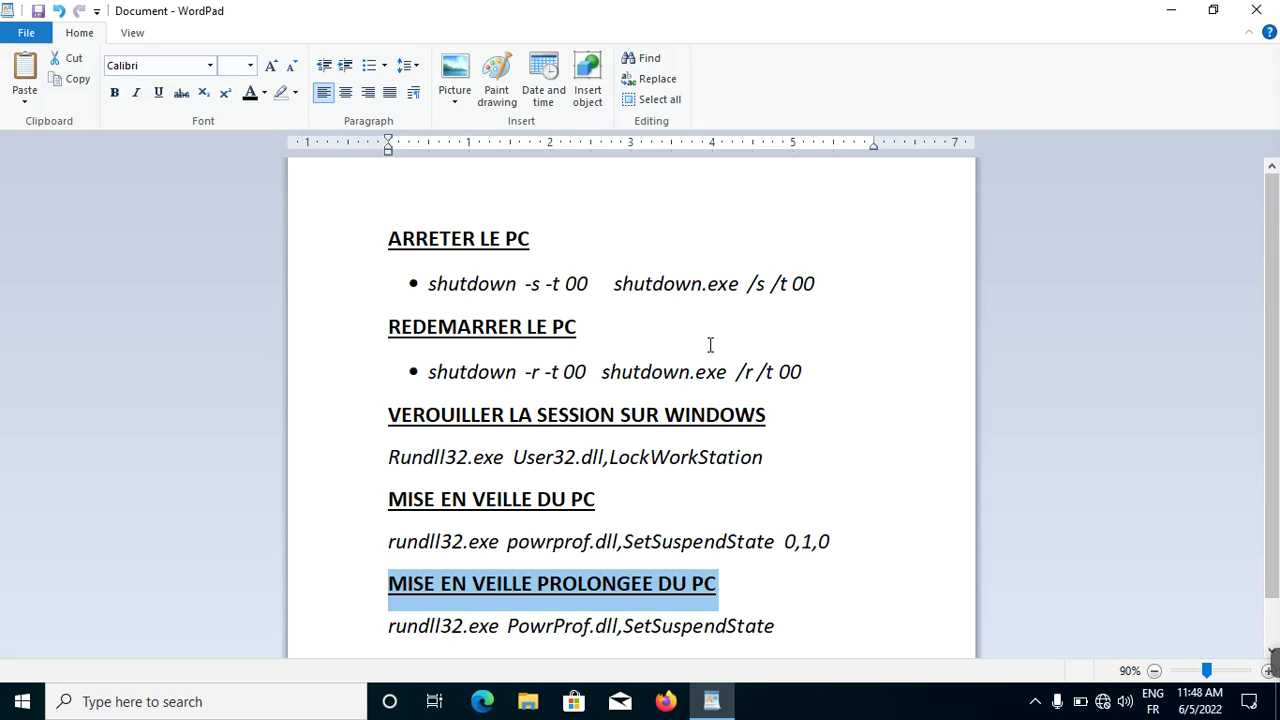
drag(606, 285, 420, 283)
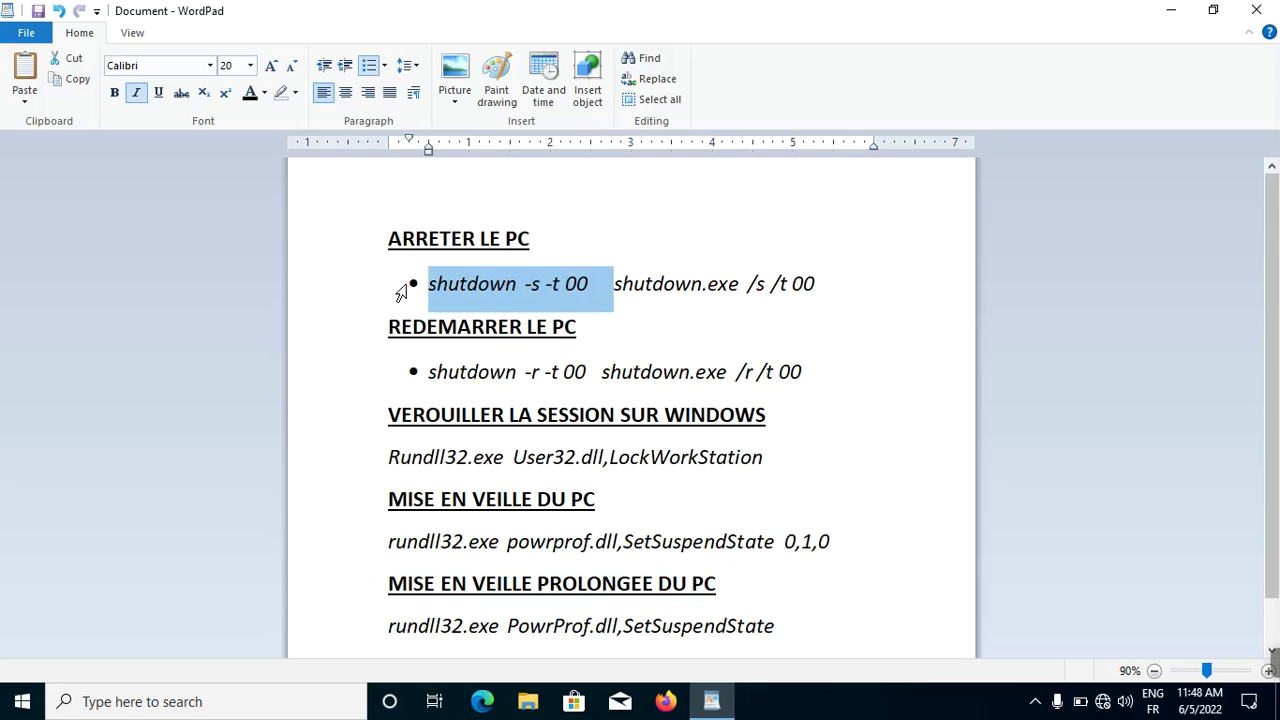
drag(690, 372, 498, 380)
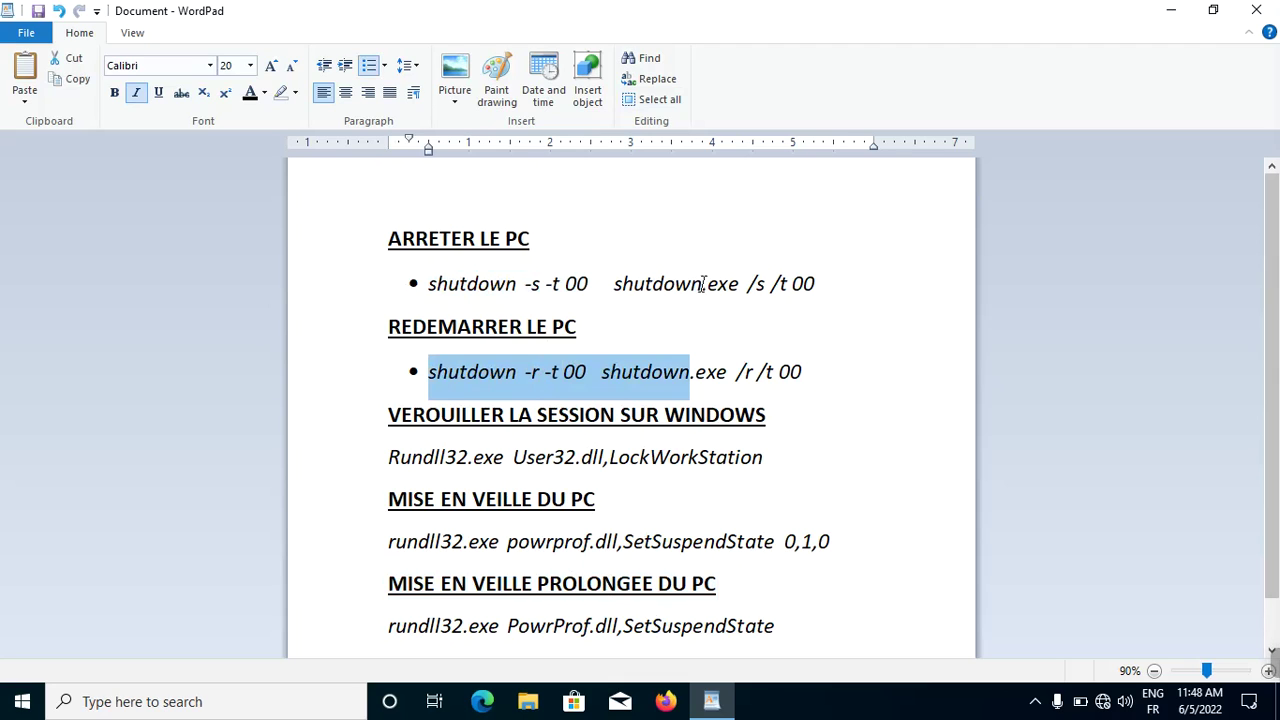
click(643, 372)
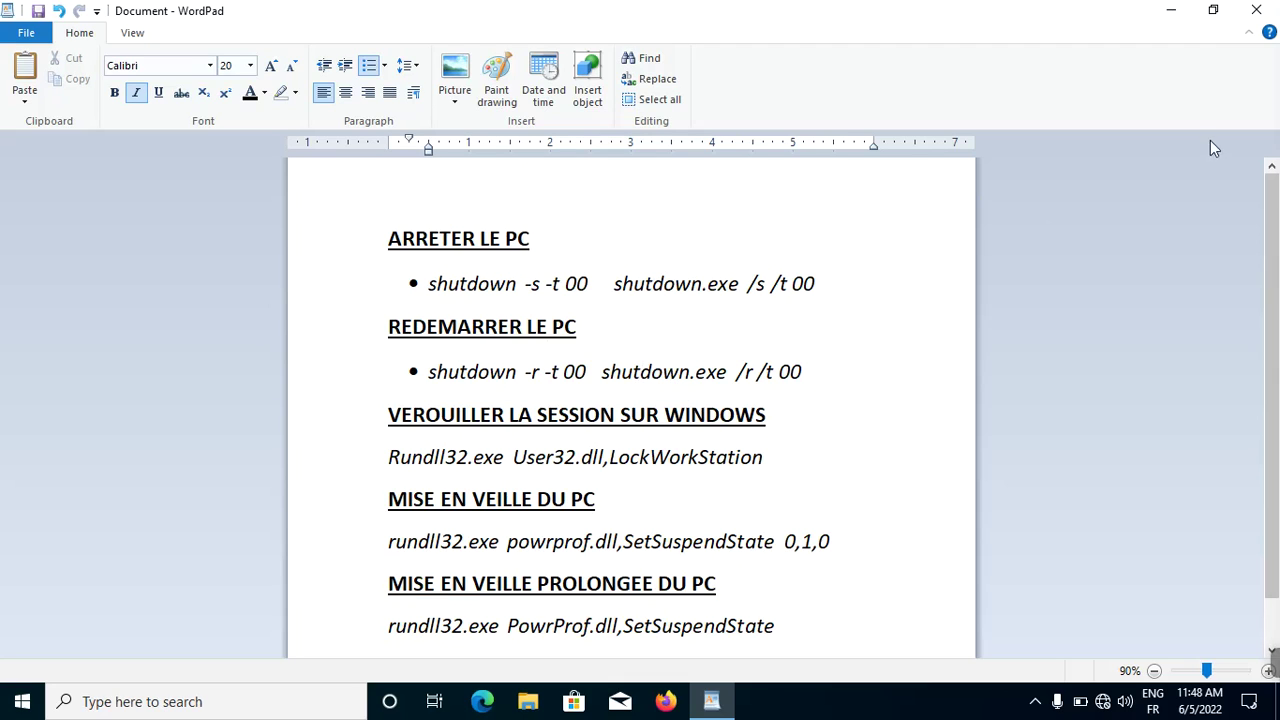
Minimize the document and start creating a new shortcut on the desktop
click(1168, 10)
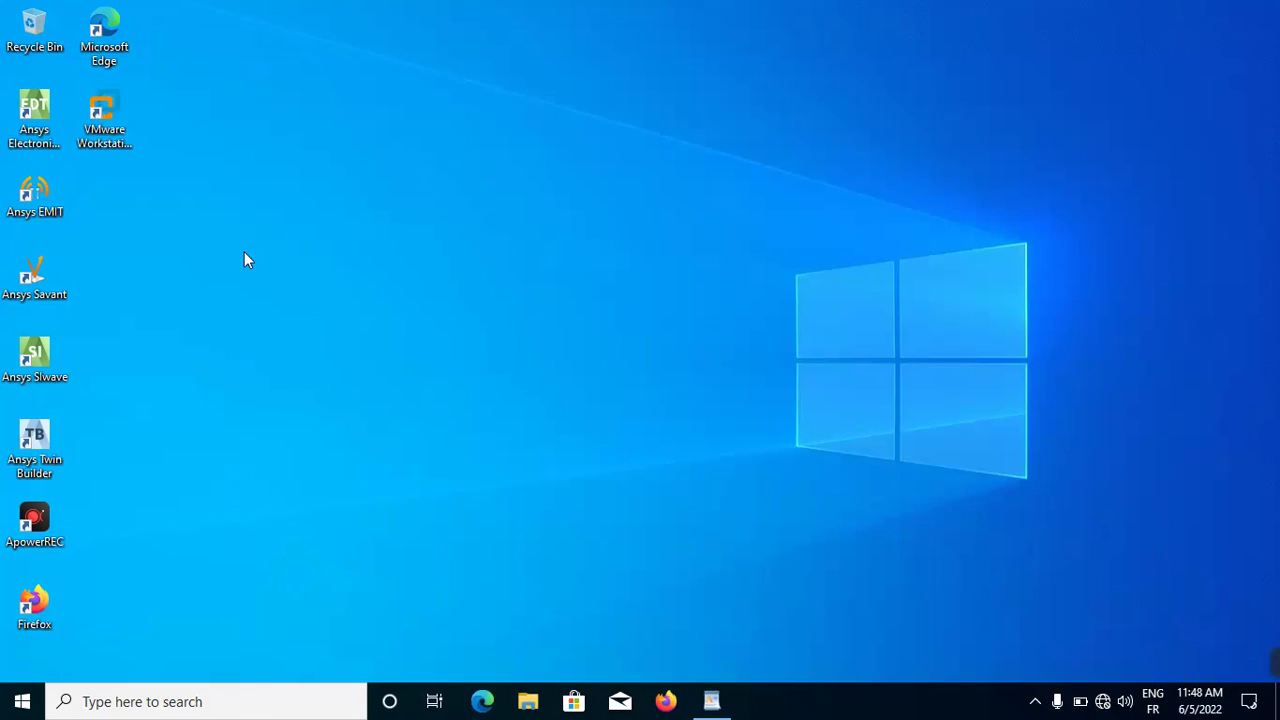
click(105, 118)
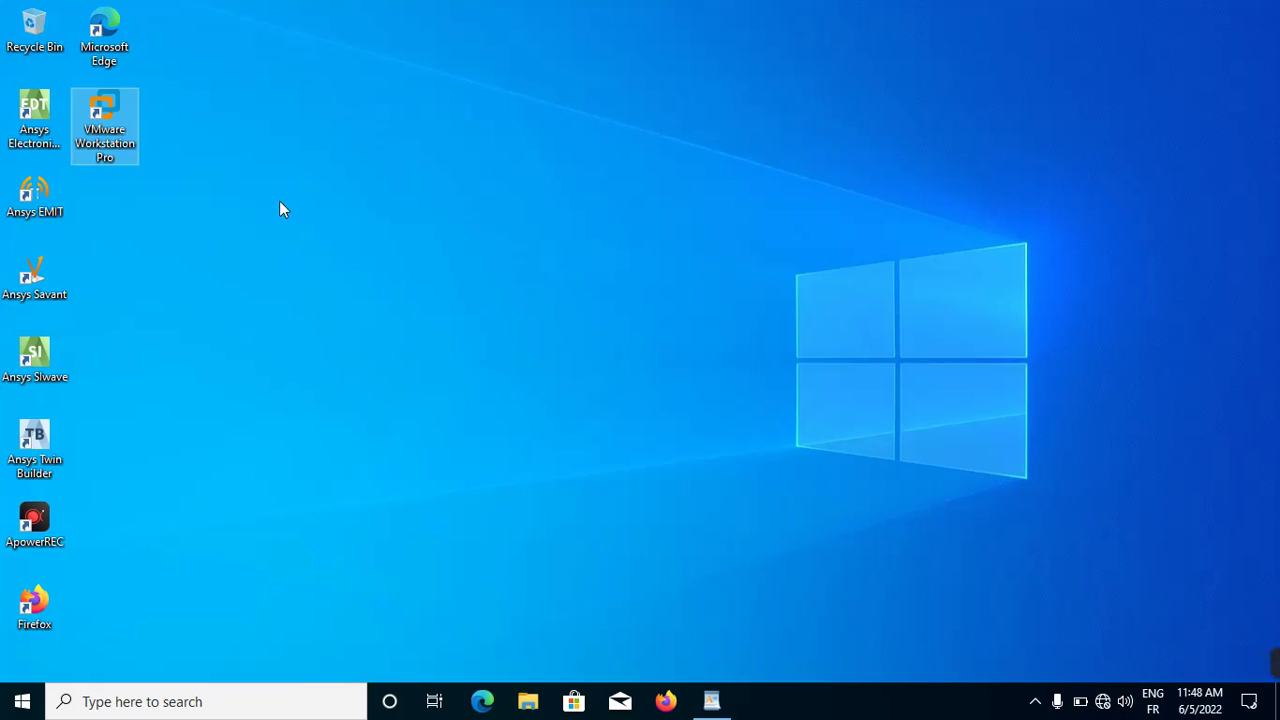
click(375, 196)
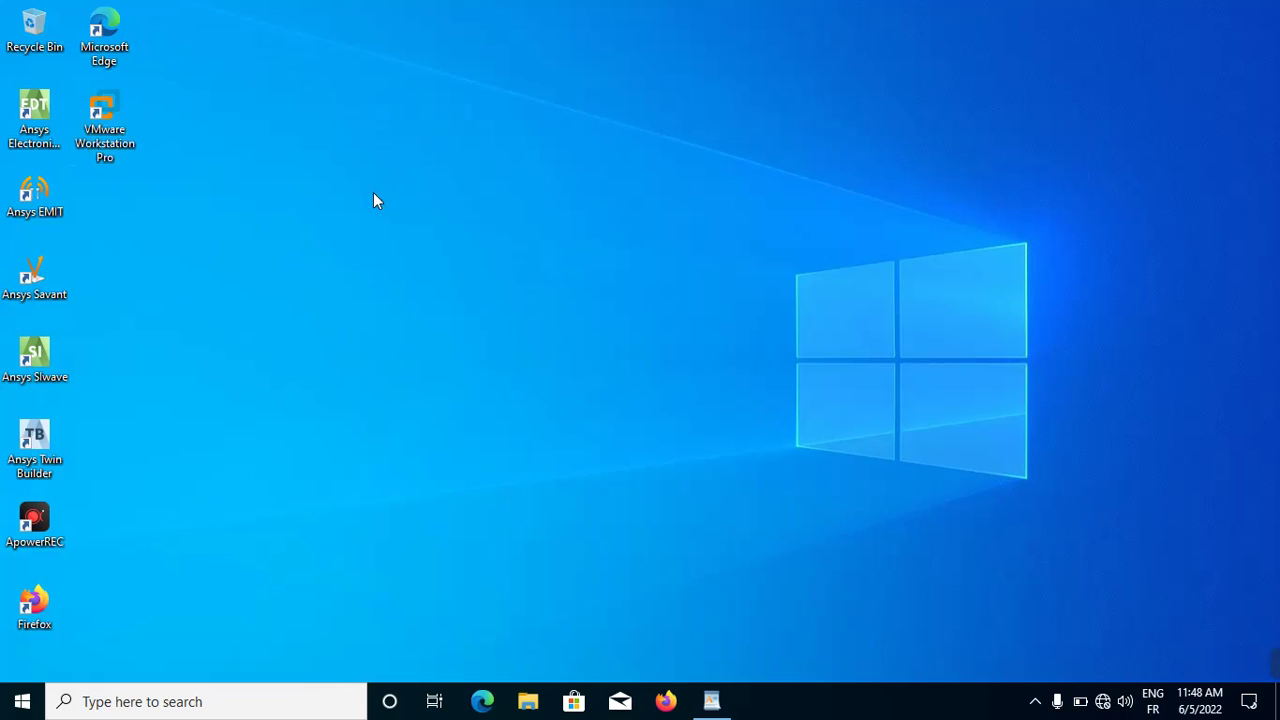
right_click(301, 162)
mouse_move(394, 314)
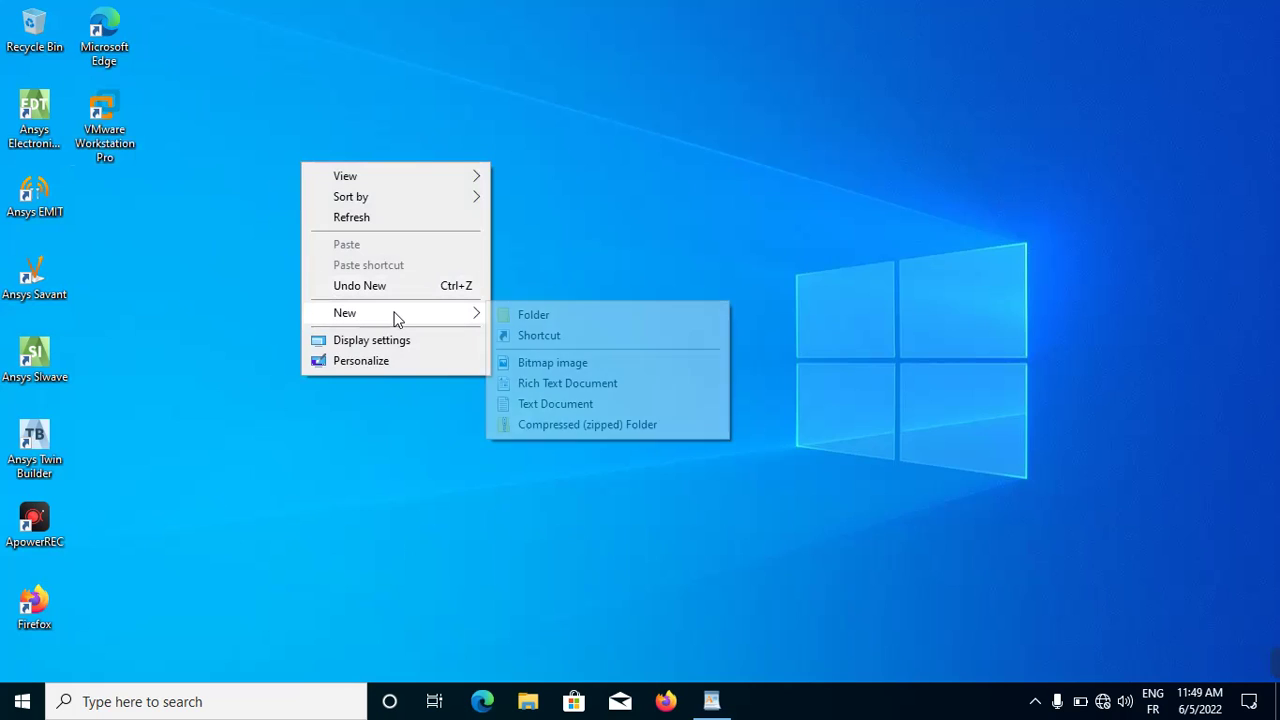
click(550, 348)
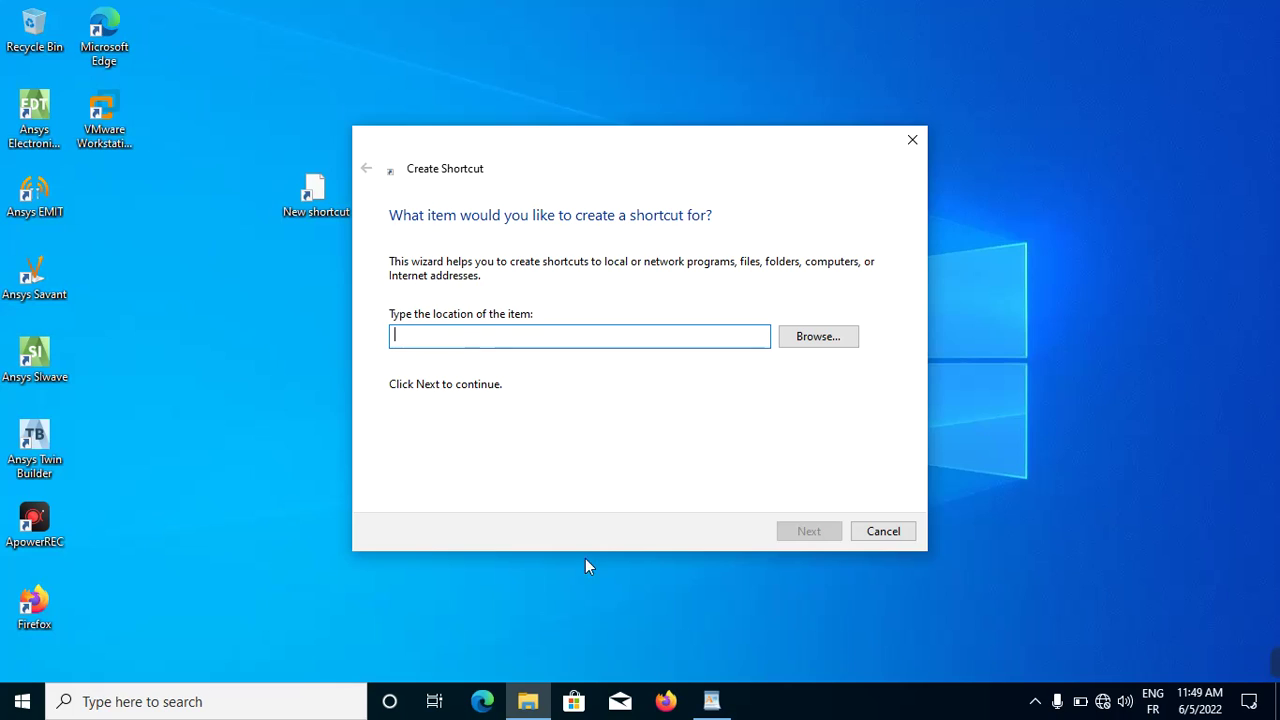
Switch to the WordPad document and copy the command "shutdown -s -t 00" under ARRETER LE PC
click(718, 704)
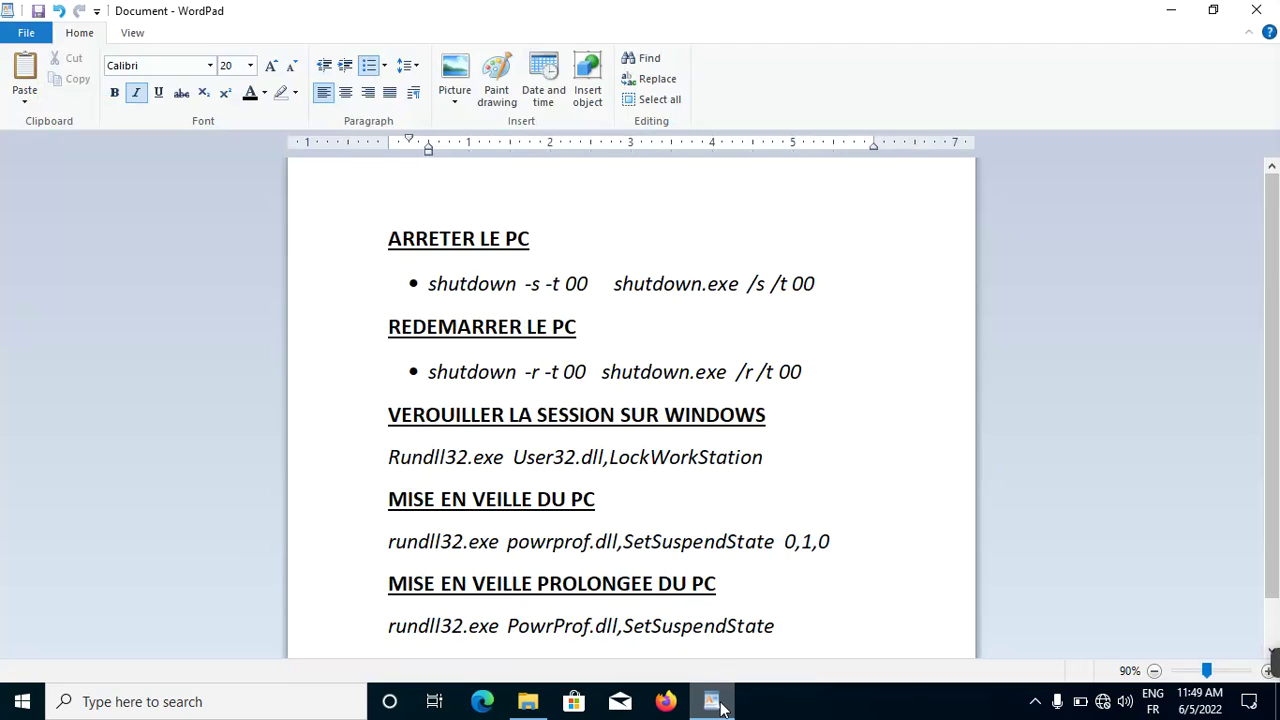
drag(519, 283, 427, 286)
click(490, 300)
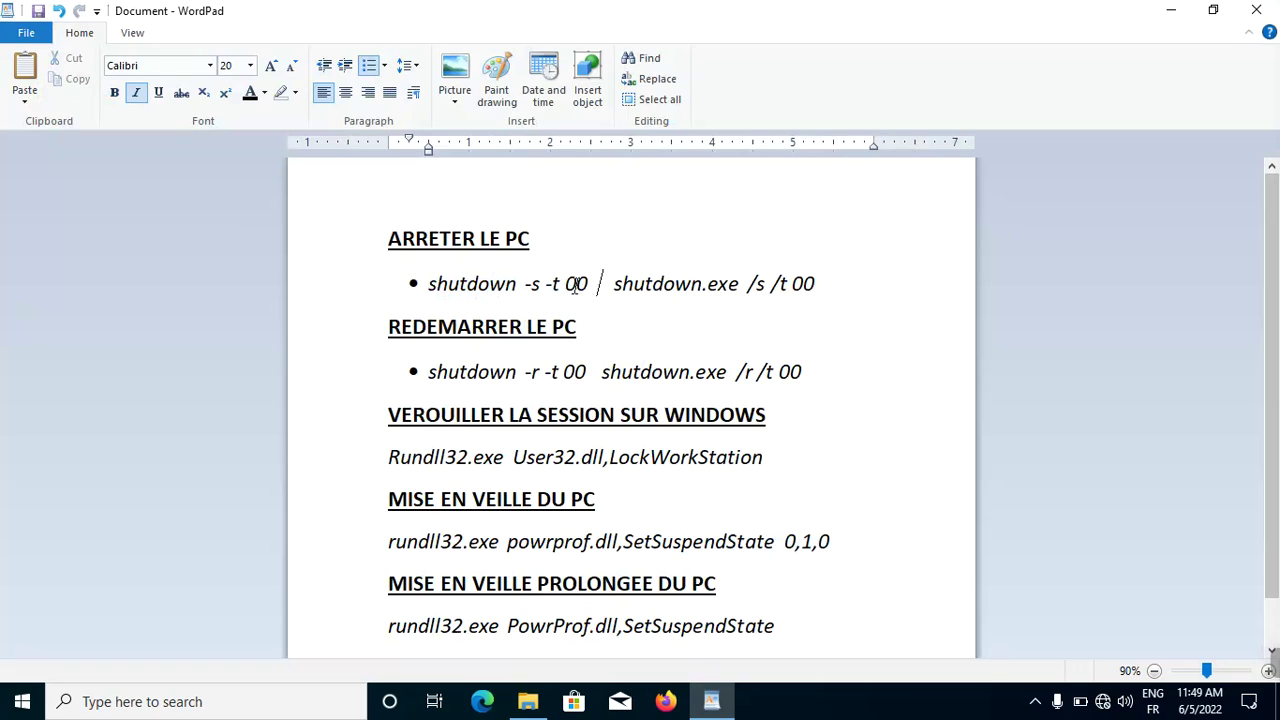
drag(590, 284, 452, 288)
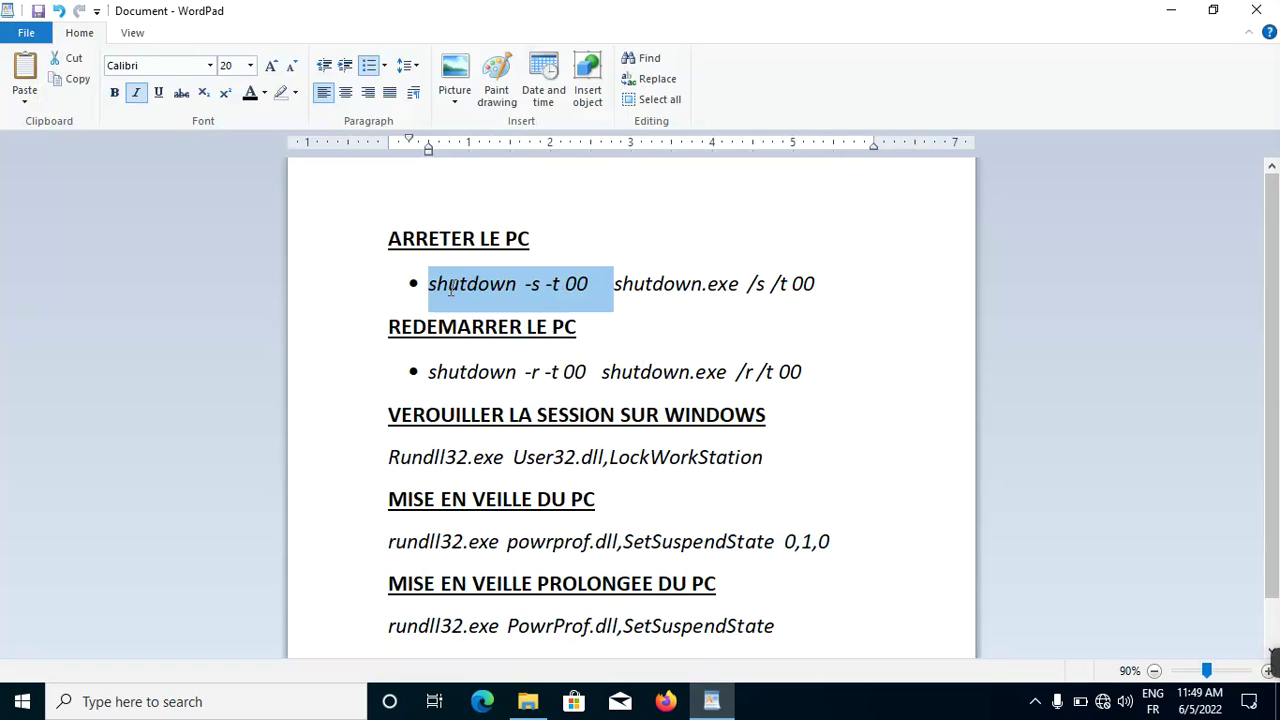
click(537, 285)
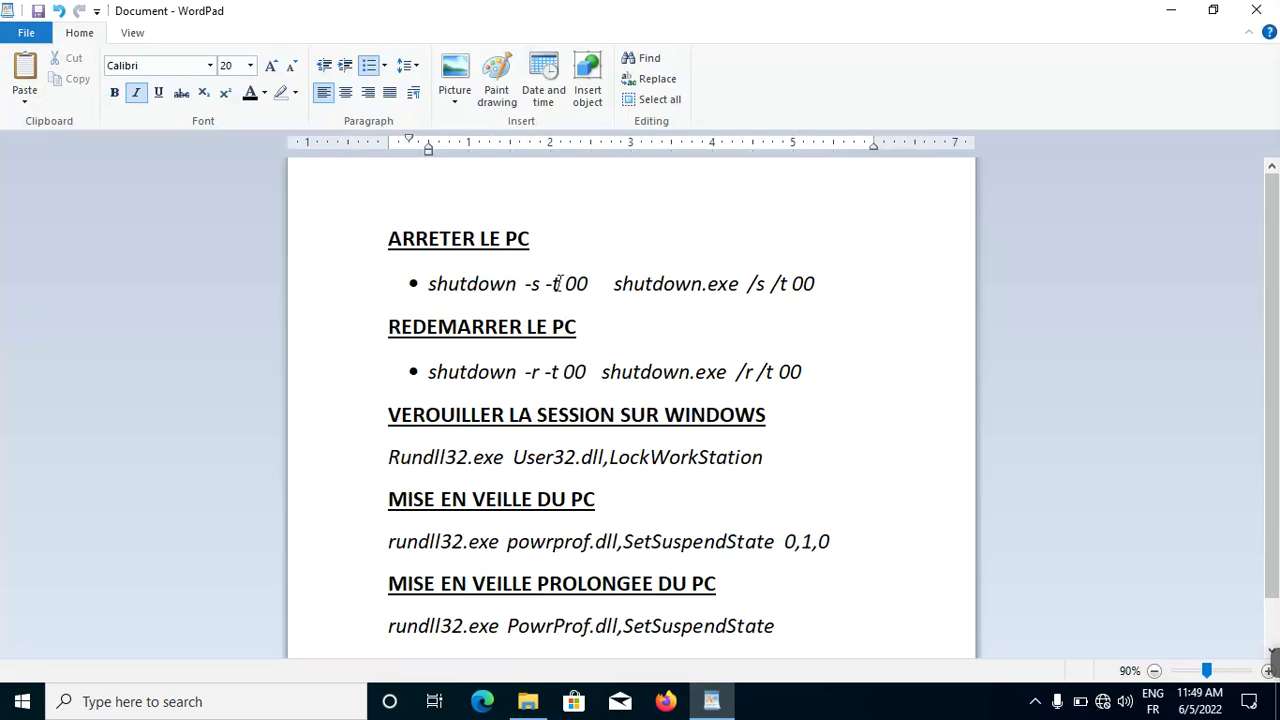
drag(600, 284, 417, 280)
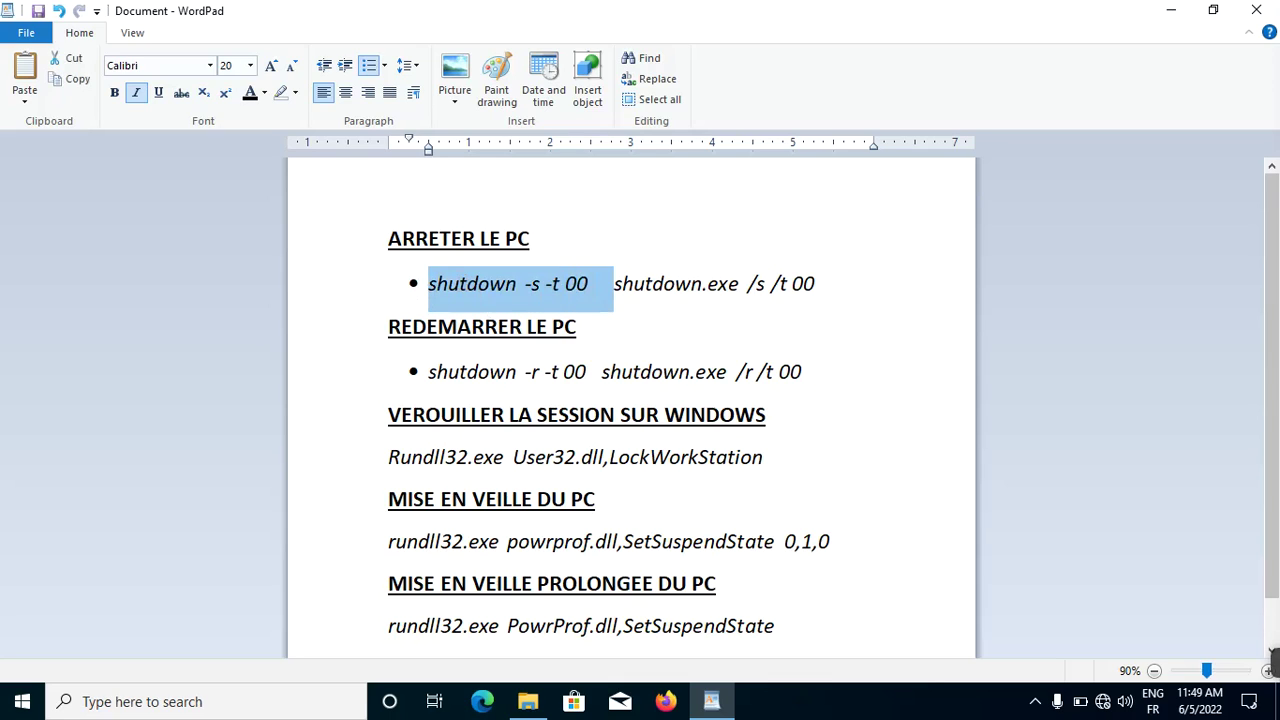
Set the new shortcut's item location to "shutdown -s -t 00" without the bullet, and continue to the naming page
mouse_move(528, 706)
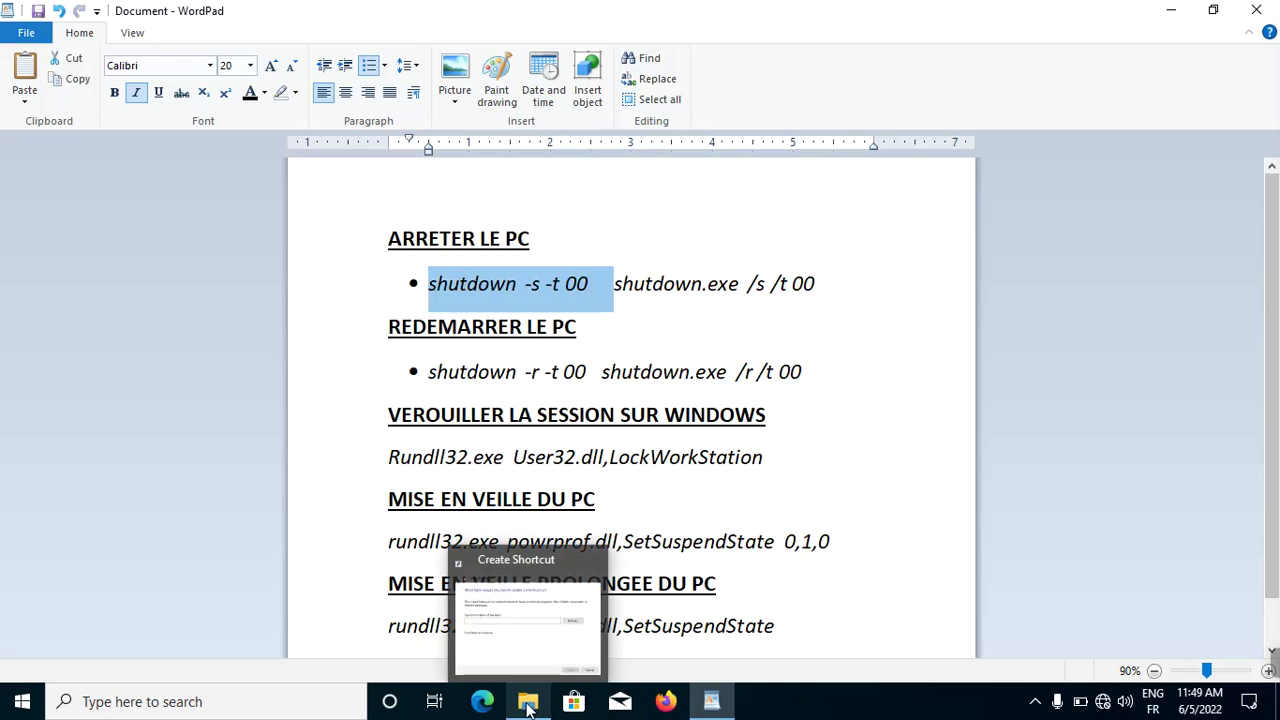
click(530, 615)
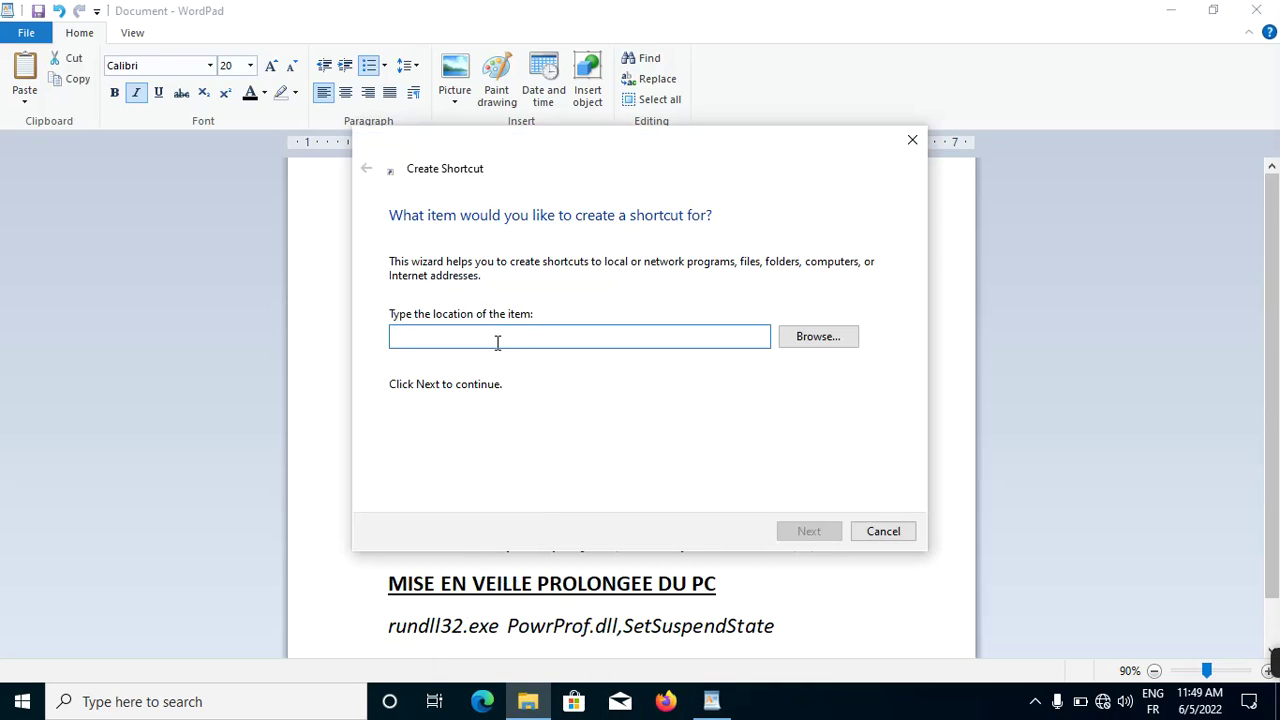
text(•	shutdown -s -t 00)
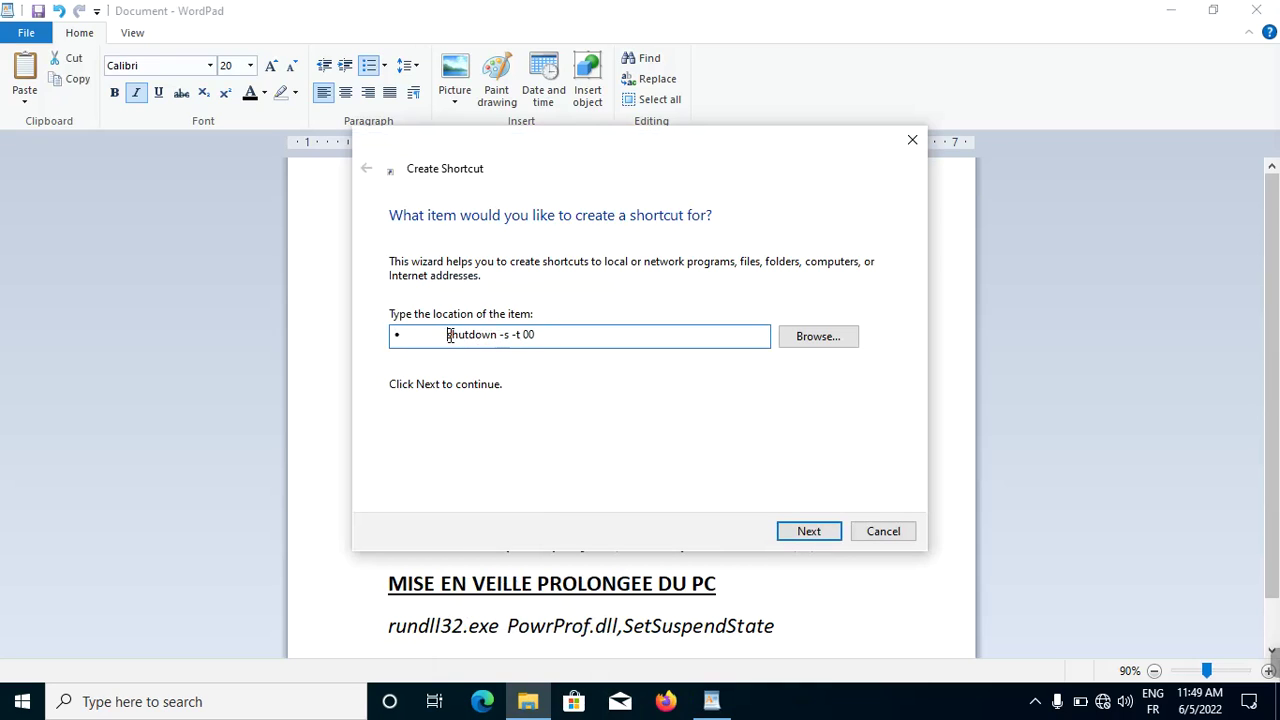
click(450, 335)
key(BackSpace)
key(BackSpace)
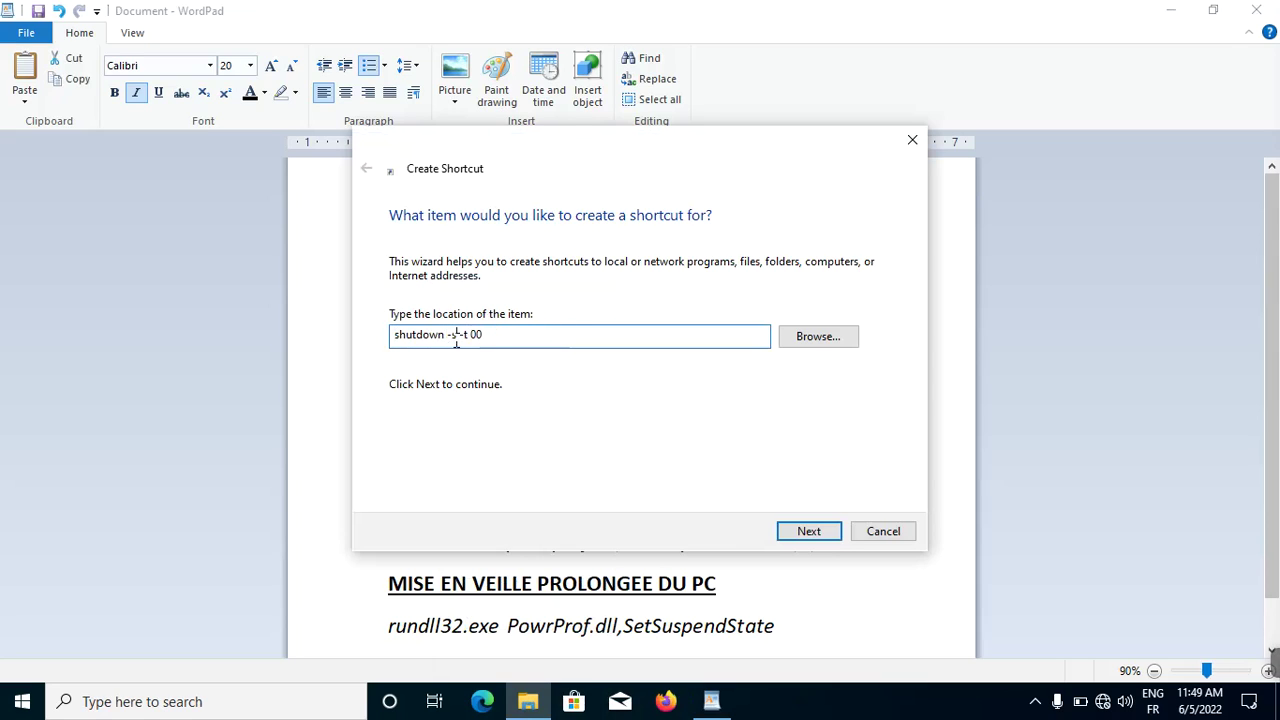
drag(494, 335, 474, 336)
click(493, 337)
mouse_move(493, 337)
mouse_down()
mouse_move(476, 335)
mouse_move(487, 335)
mouse_up()
drag(485, 335, 472, 336)
click(806, 532)
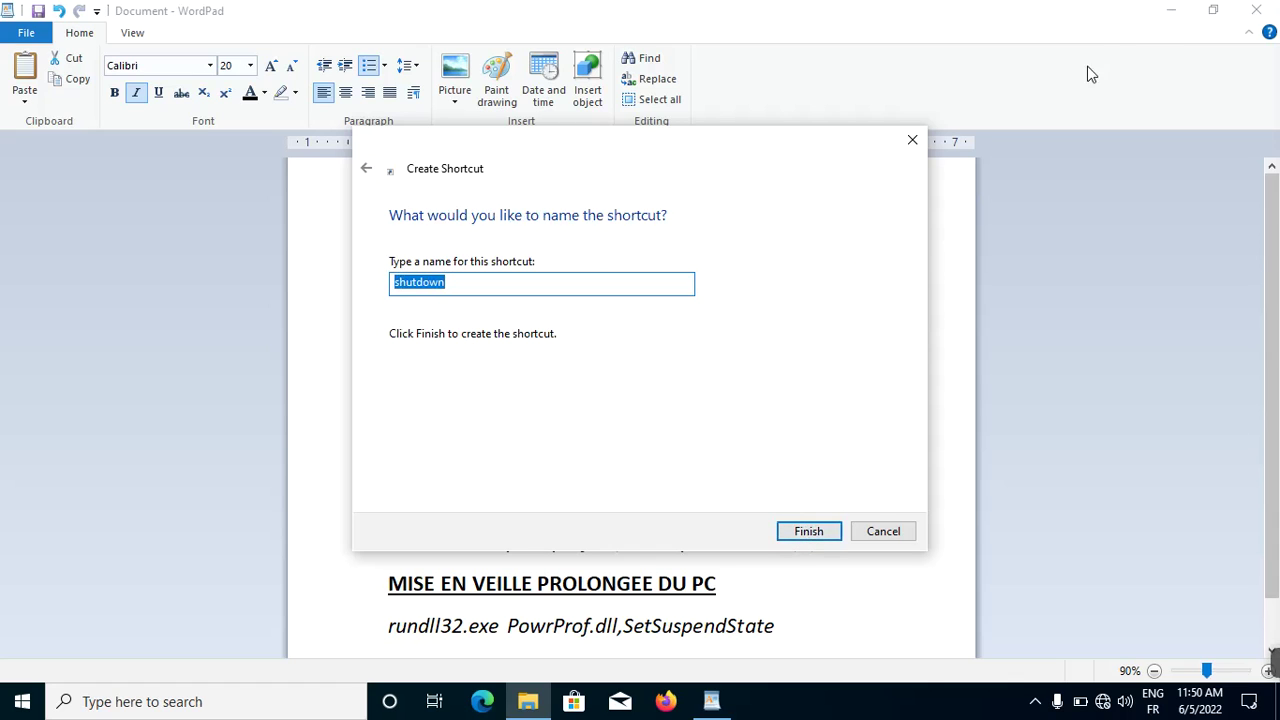
Create the shortcut with the name Arret-PC and move it to an empty spot in the desktop's upper area
click(1166, 12)
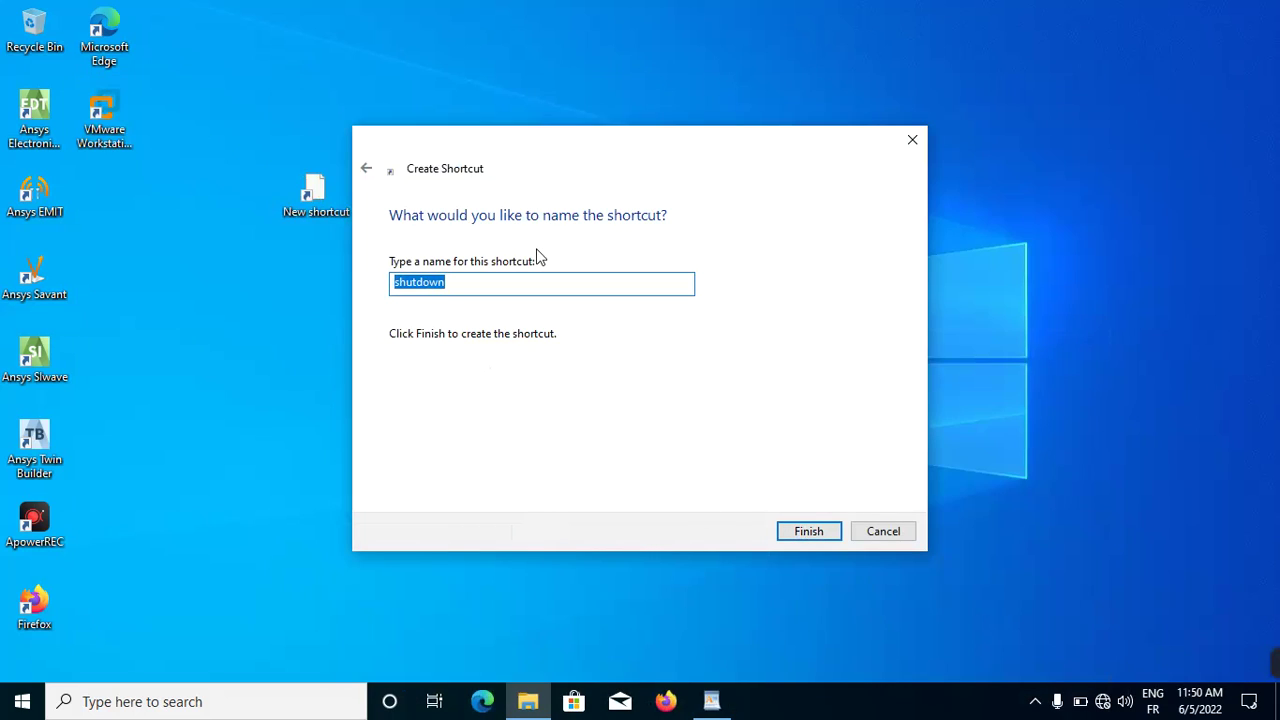
text(A)
text(n)
text(ret-PC)
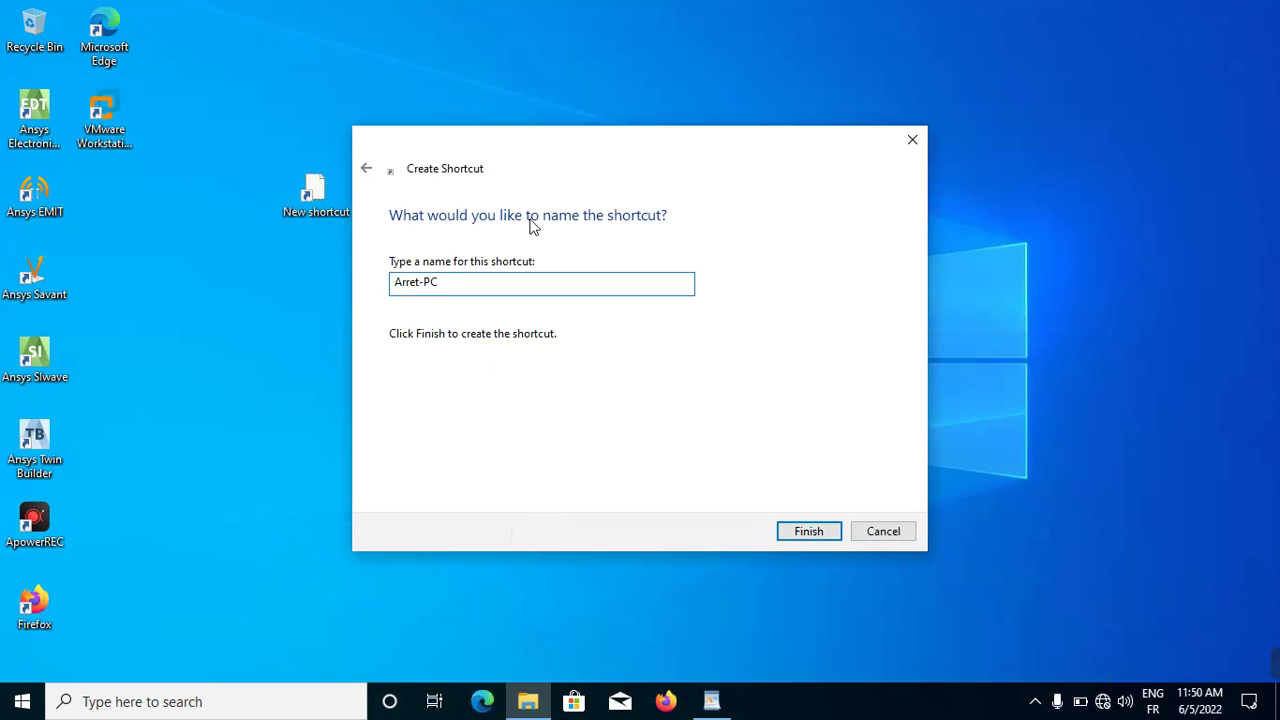
click(814, 533)
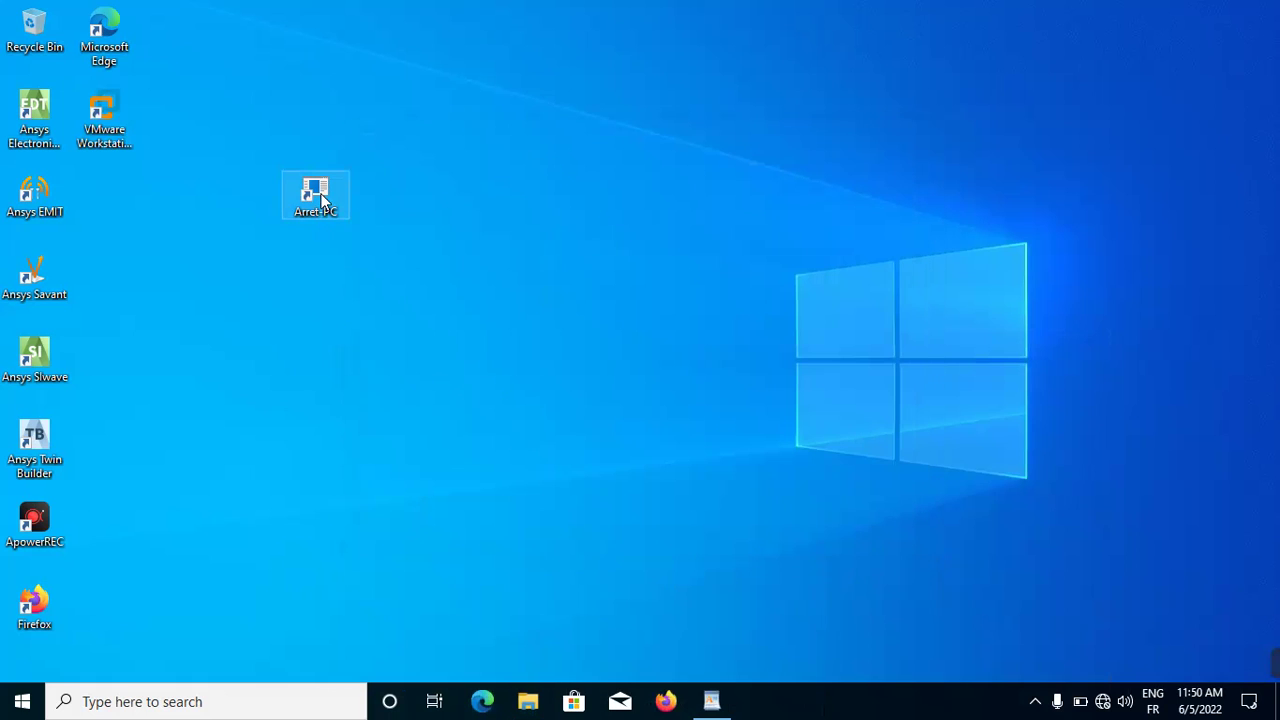
drag(318, 197, 467, 135)
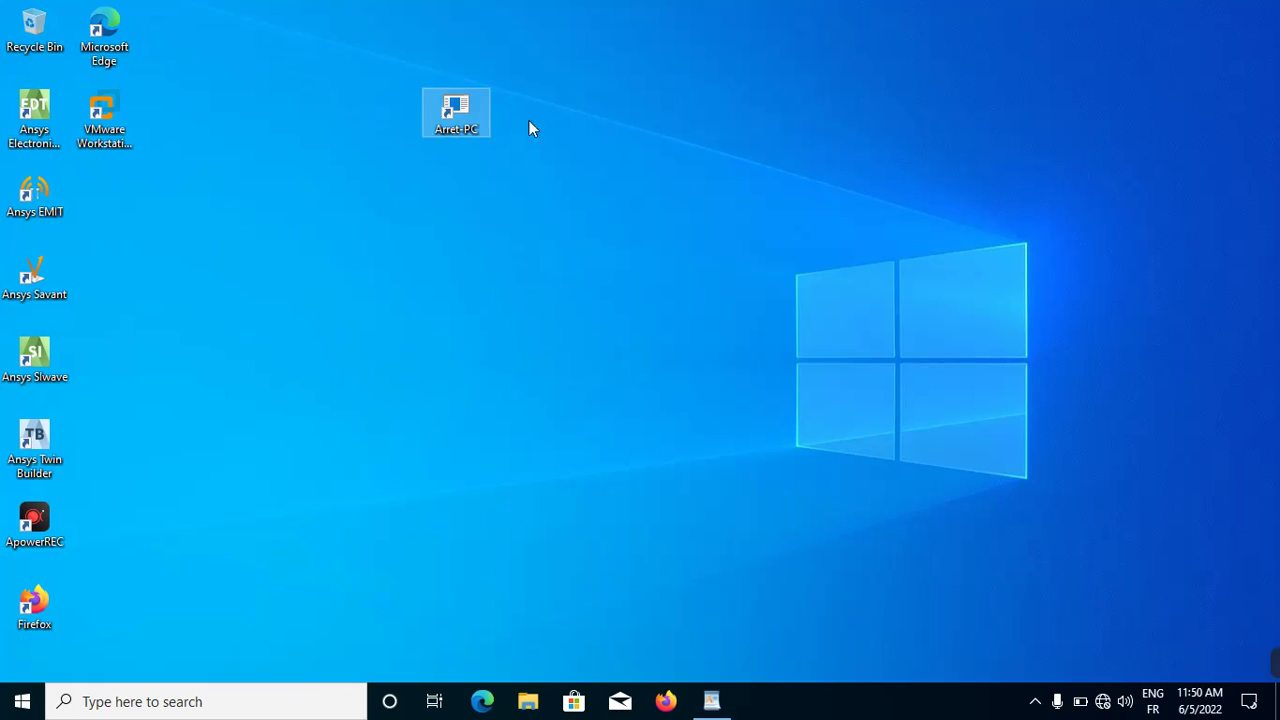
drag(462, 118, 420, 72)
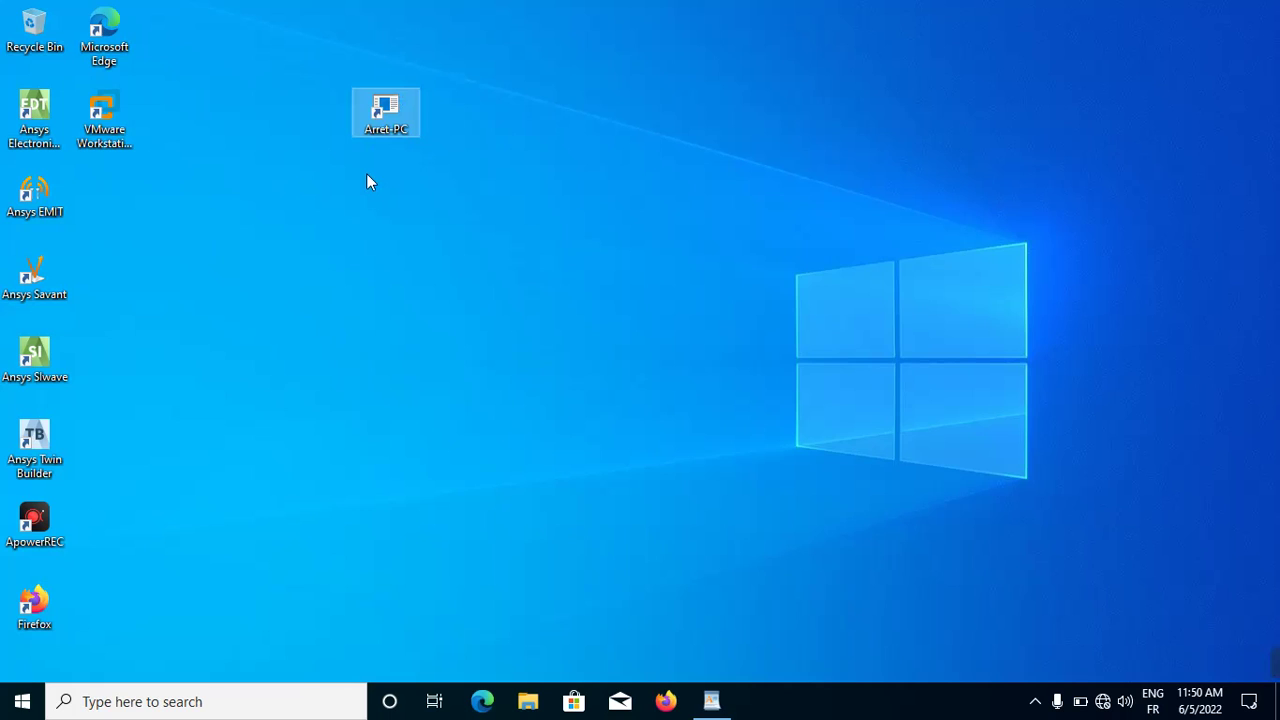
Change the Arret-PC shortcut's icon to the red power symbol from SHELL32 and move the shortcut near the desktop's right edge
right_click(375, 114)
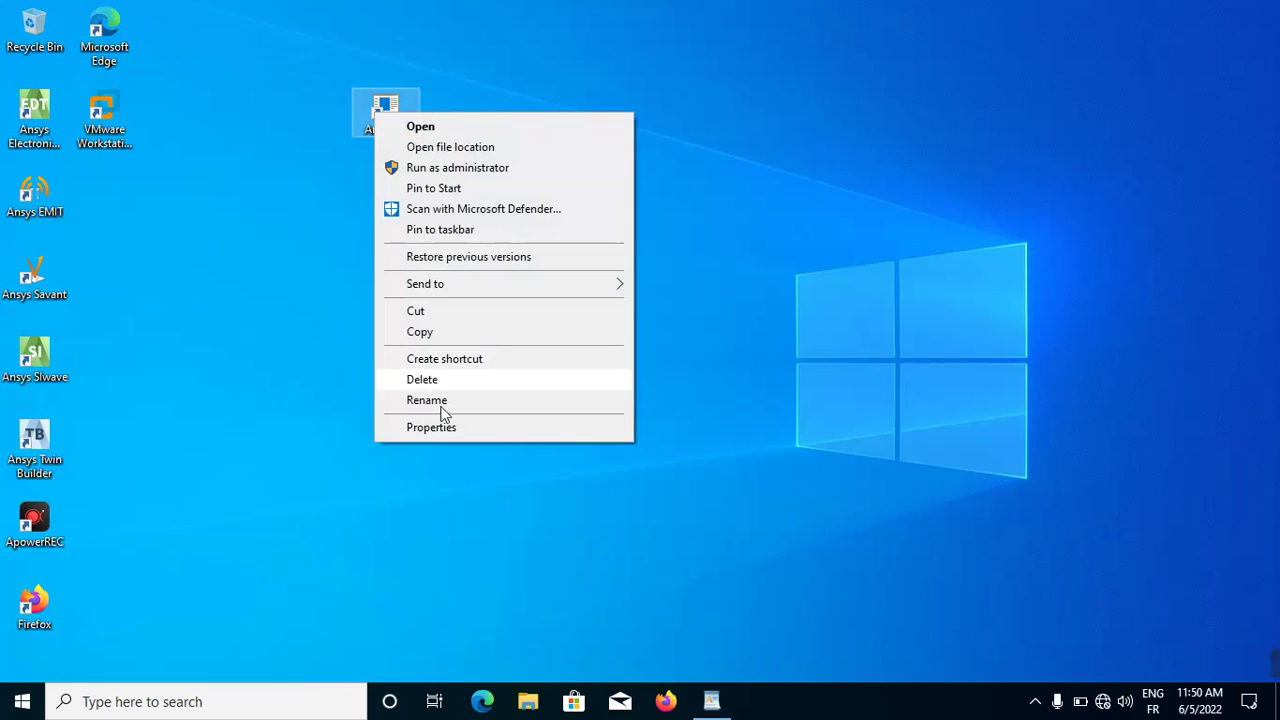
click(443, 427)
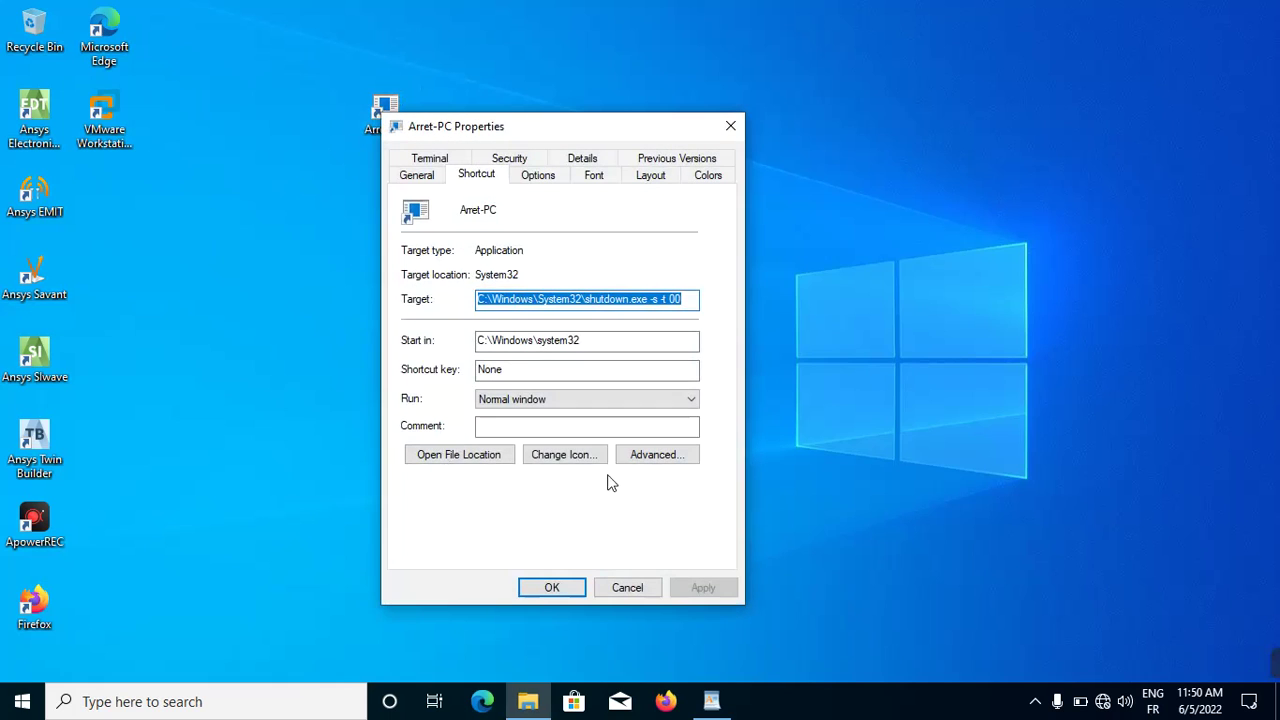
click(558, 463)
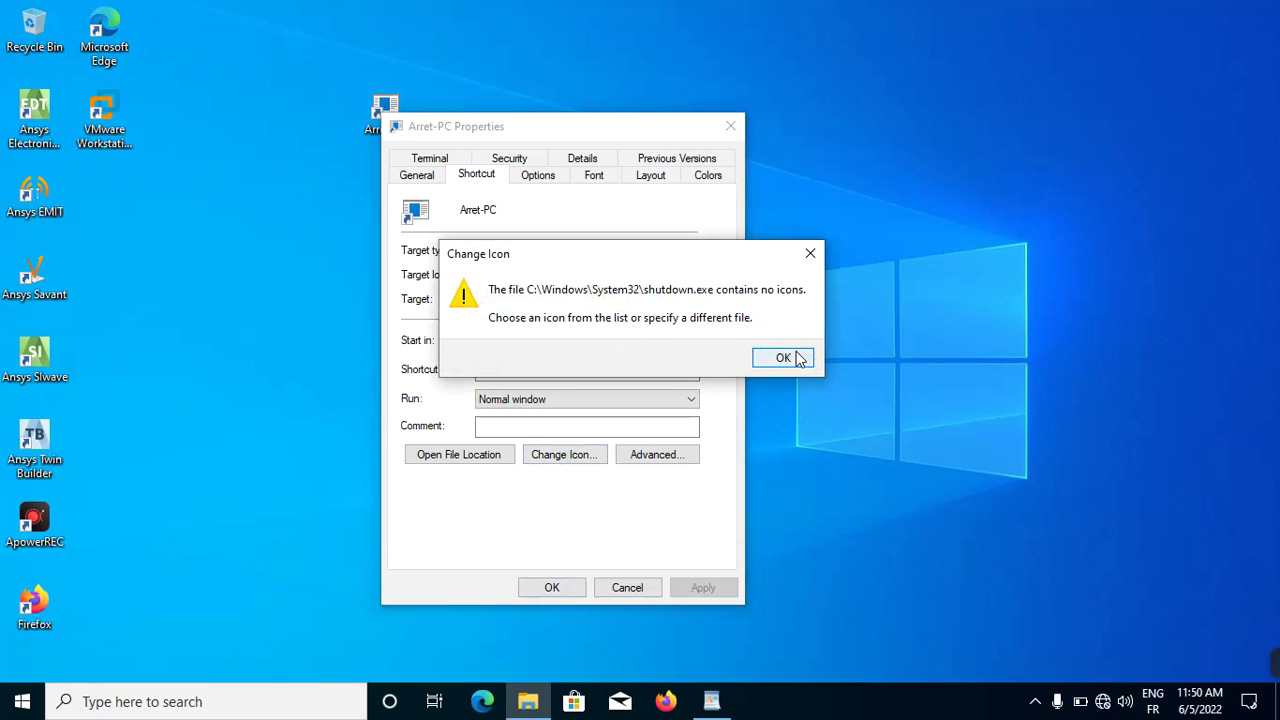
click(783, 358)
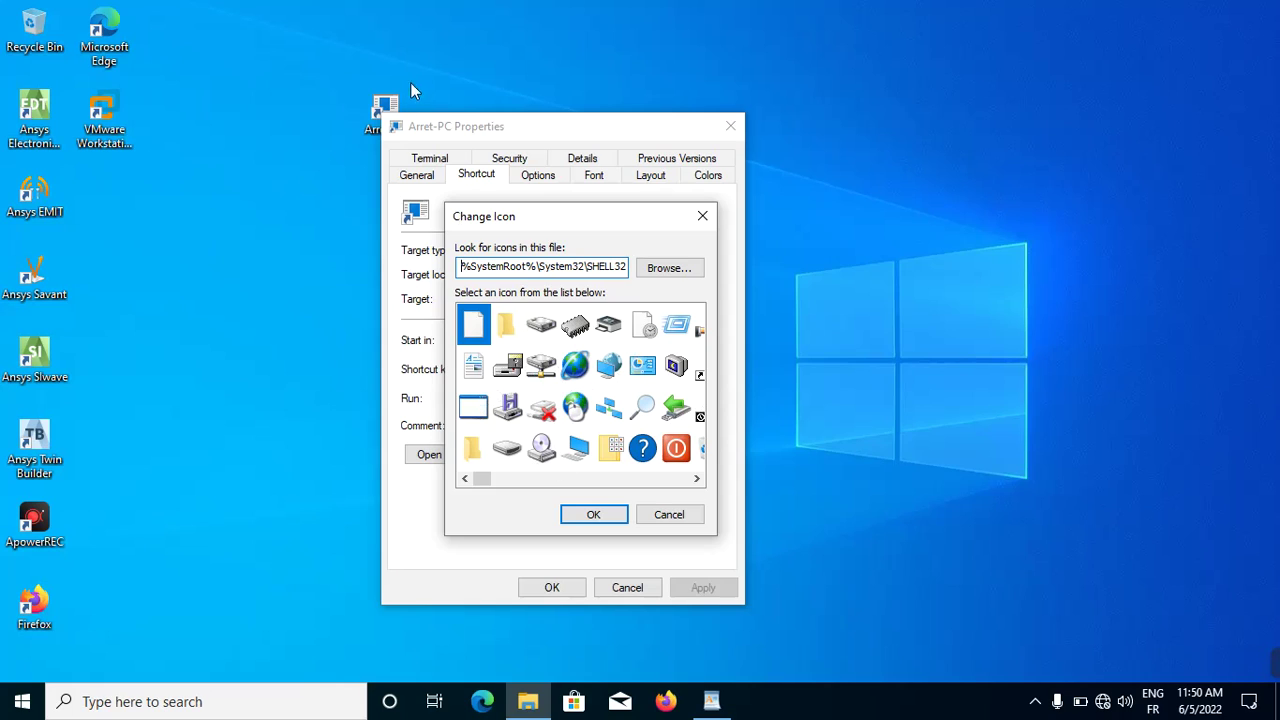
click(677, 449)
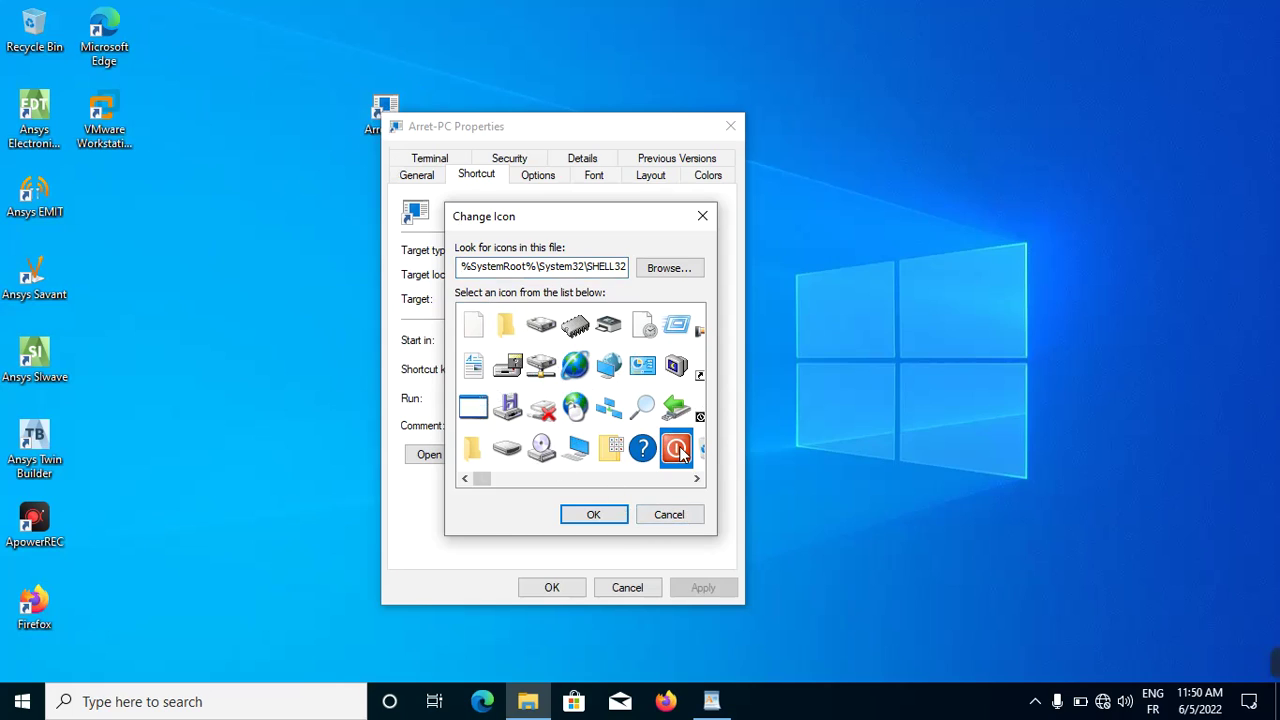
click(590, 517)
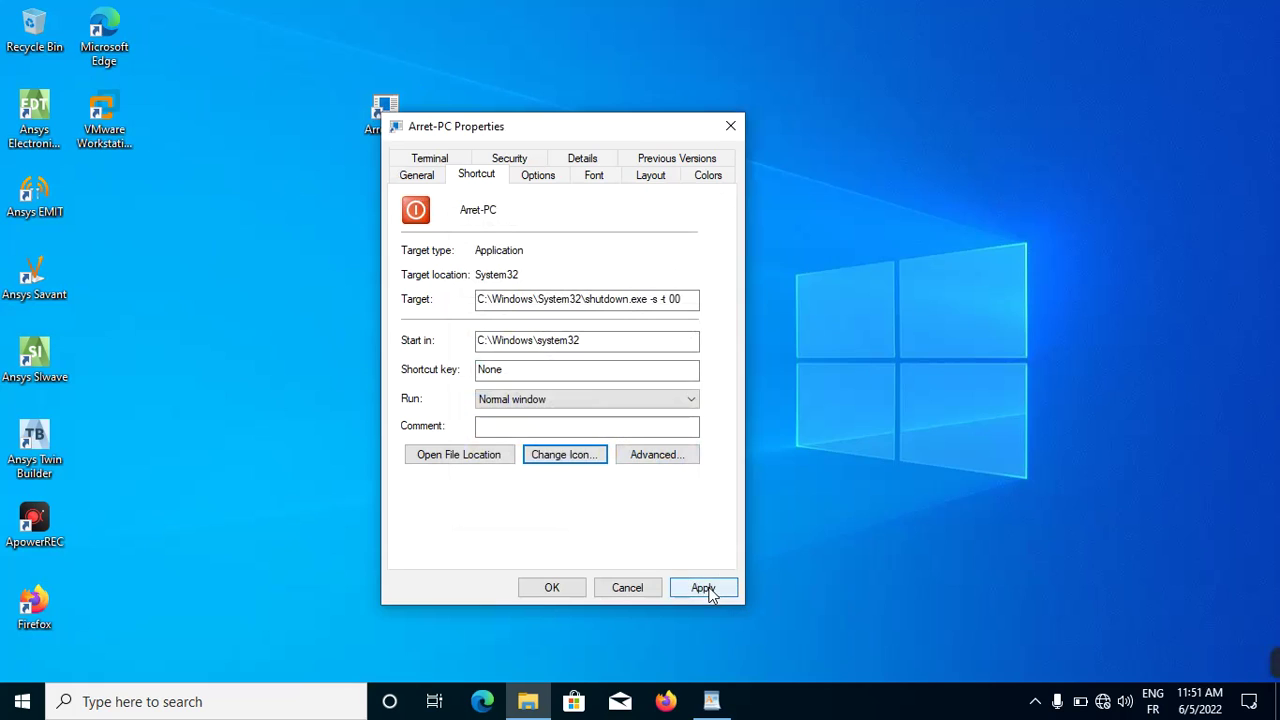
click(704, 588)
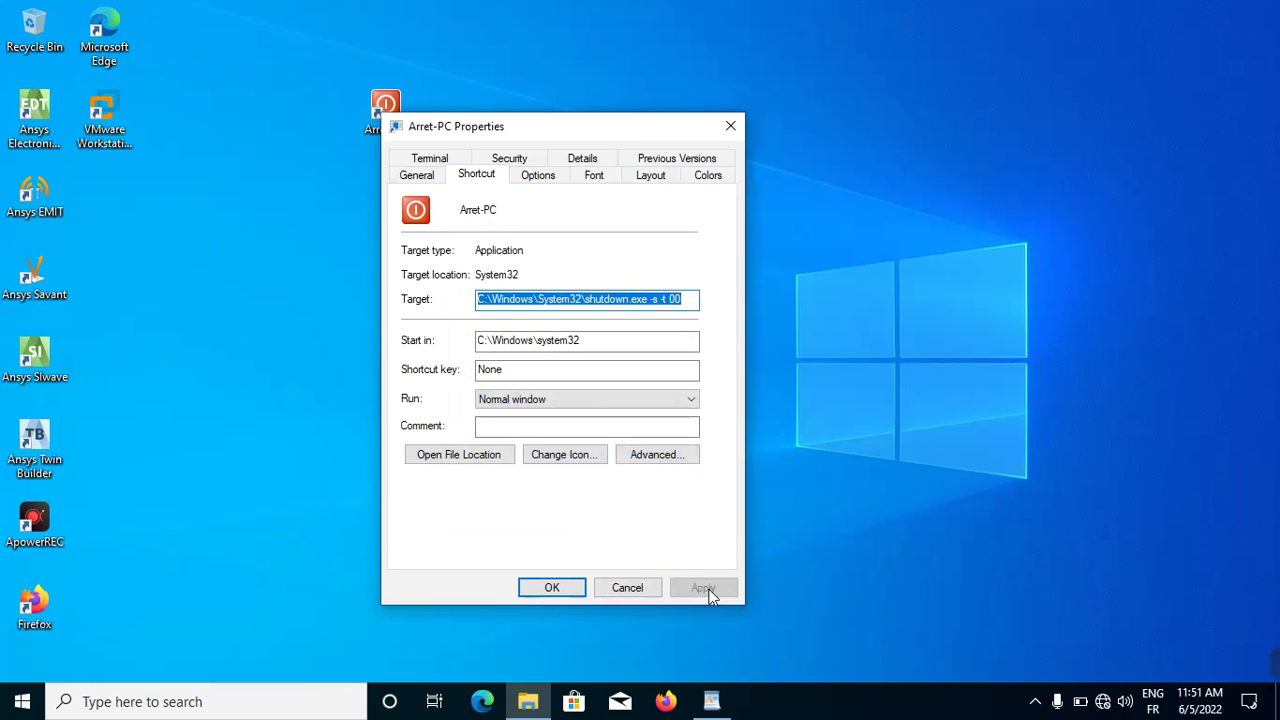
click(560, 588)
drag(378, 106, 1143, 98)
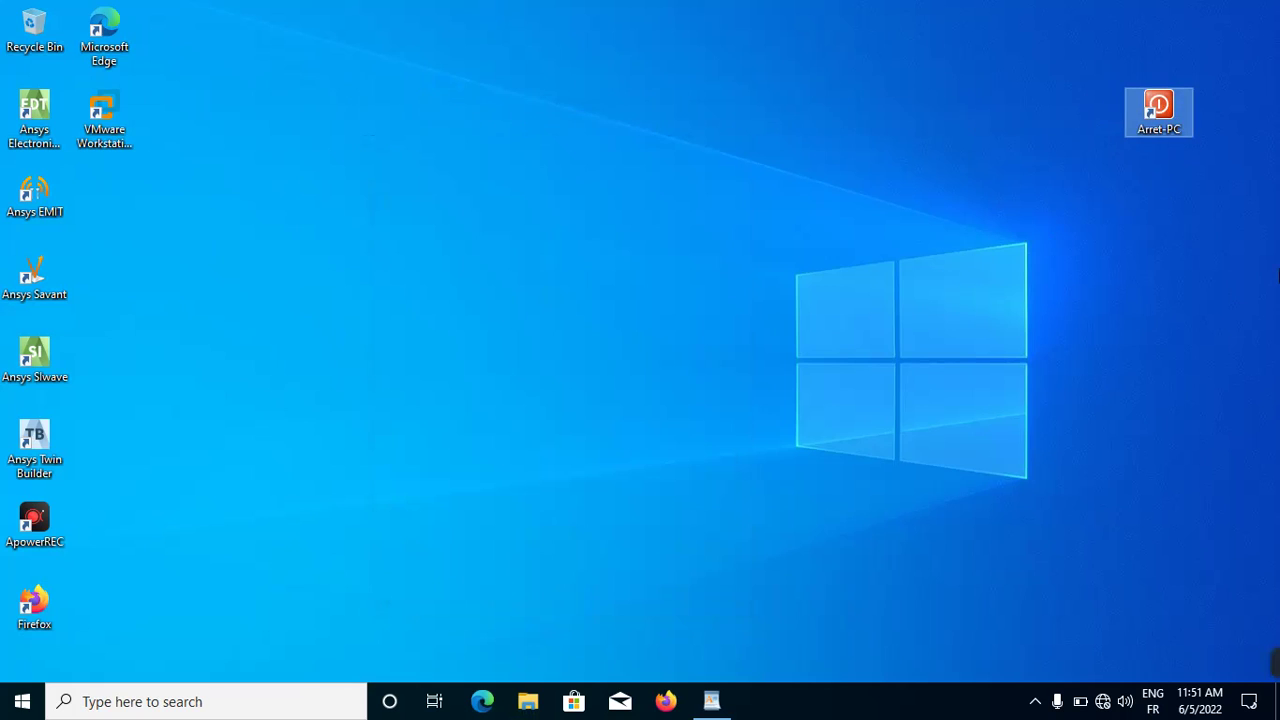
click(1162, 110)
Switch to the WordPad document and compare the commands under ARRETER LE PC and REDEMARRER LE PC, including their -s and -r switches
click(731, 701)
click(471, 327)
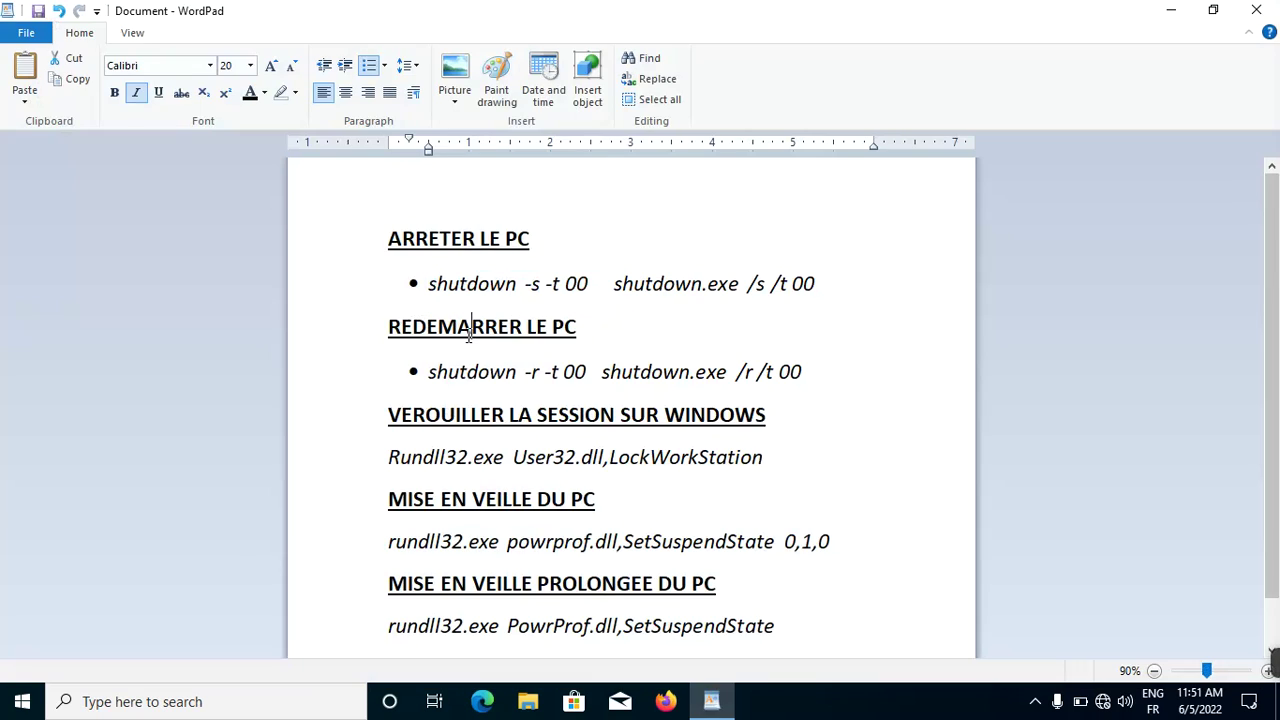
click(588, 285)
drag(590, 284, 424, 287)
drag(823, 290, 641, 284)
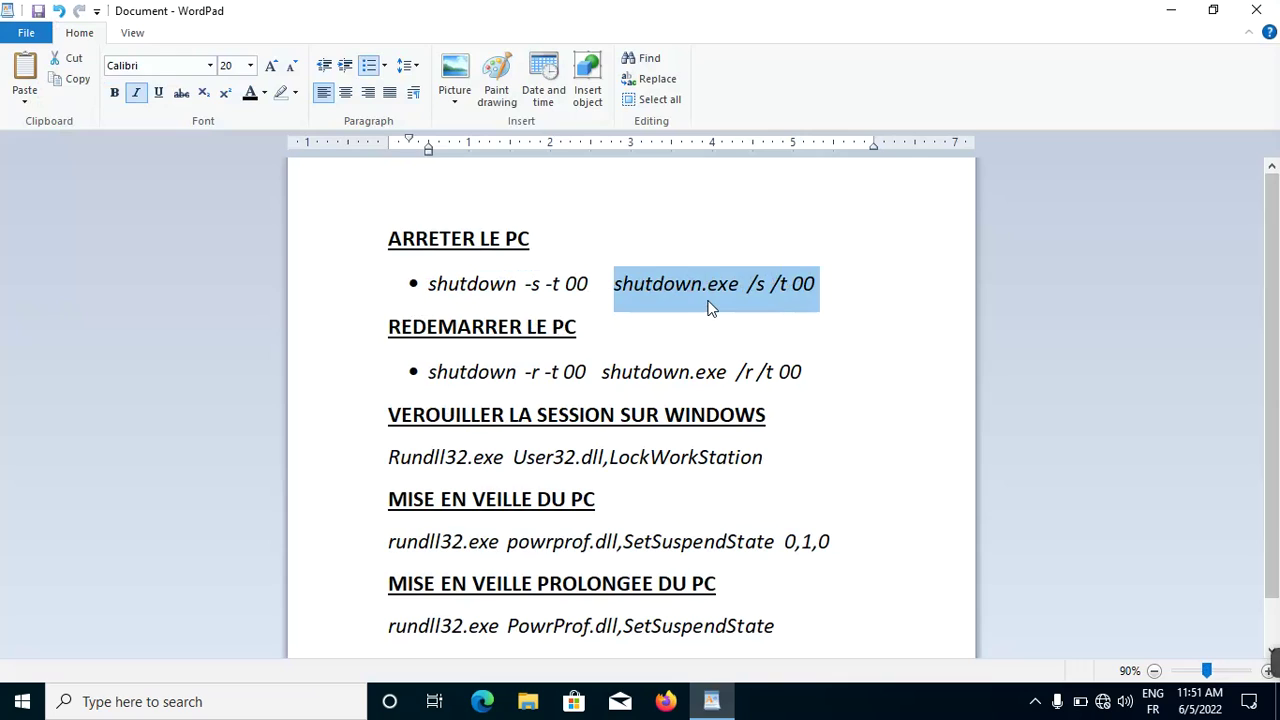
click(508, 327)
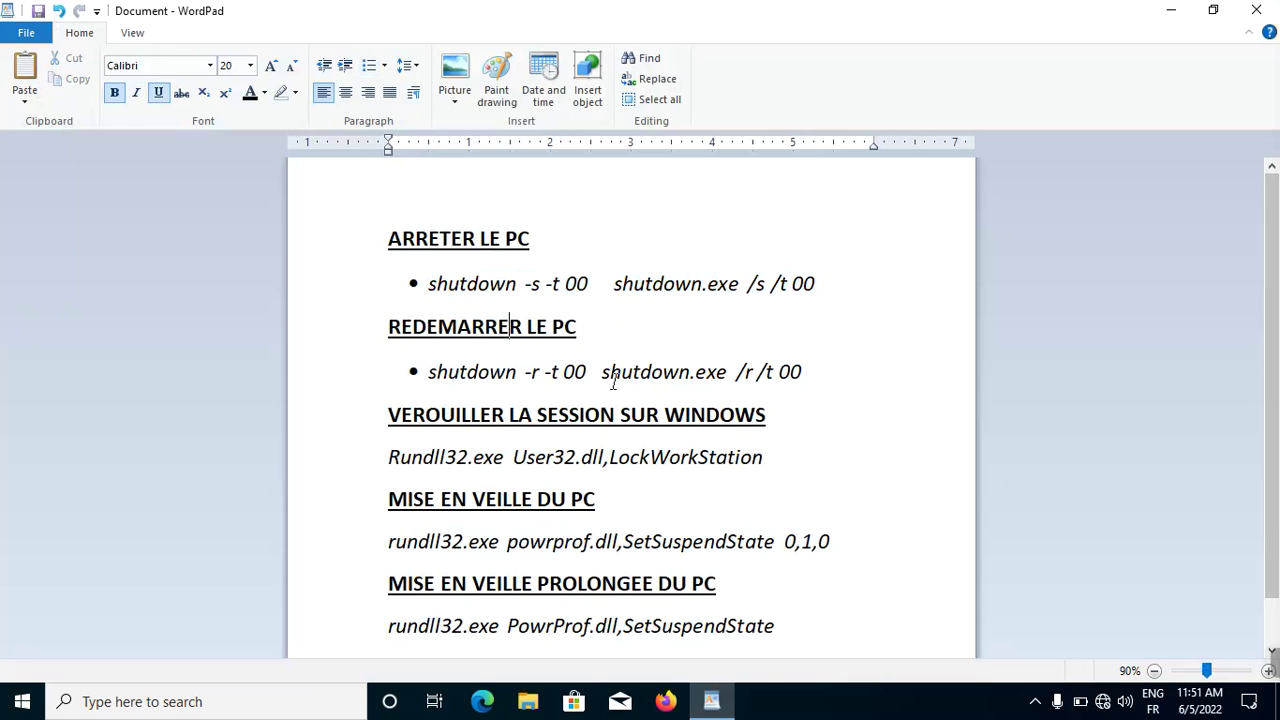
drag(597, 372, 428, 374)
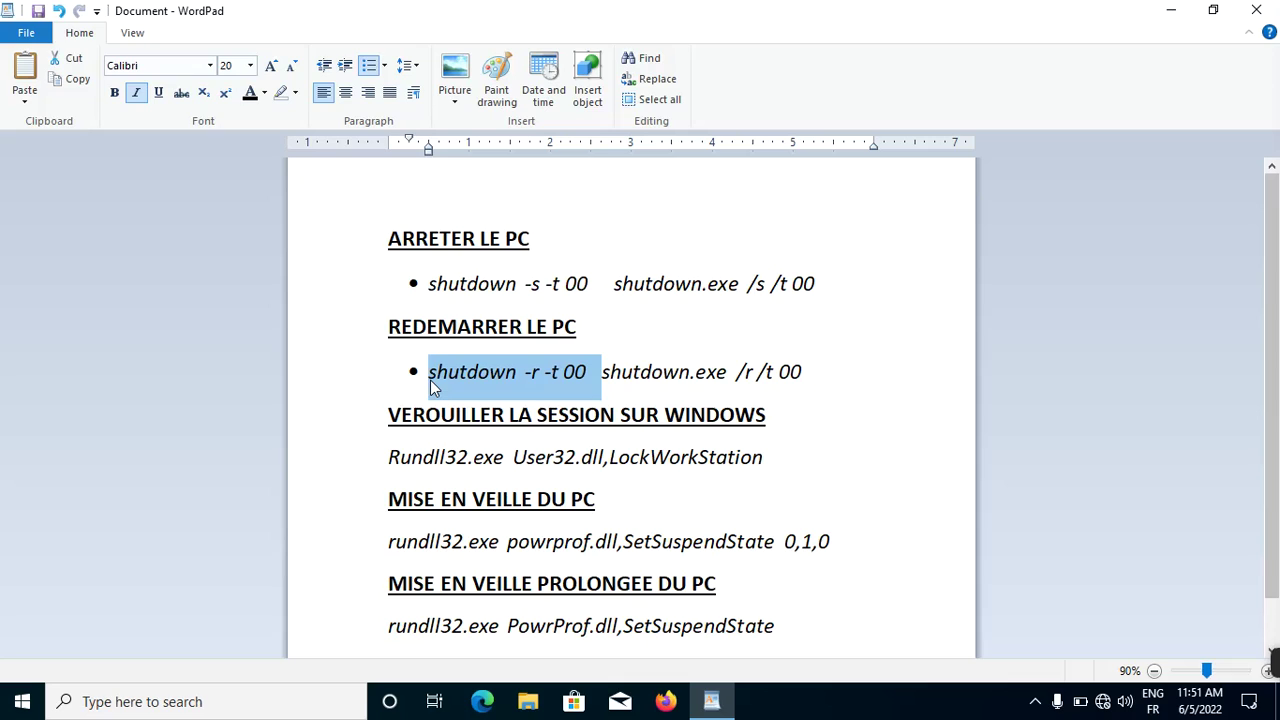
click(538, 378)
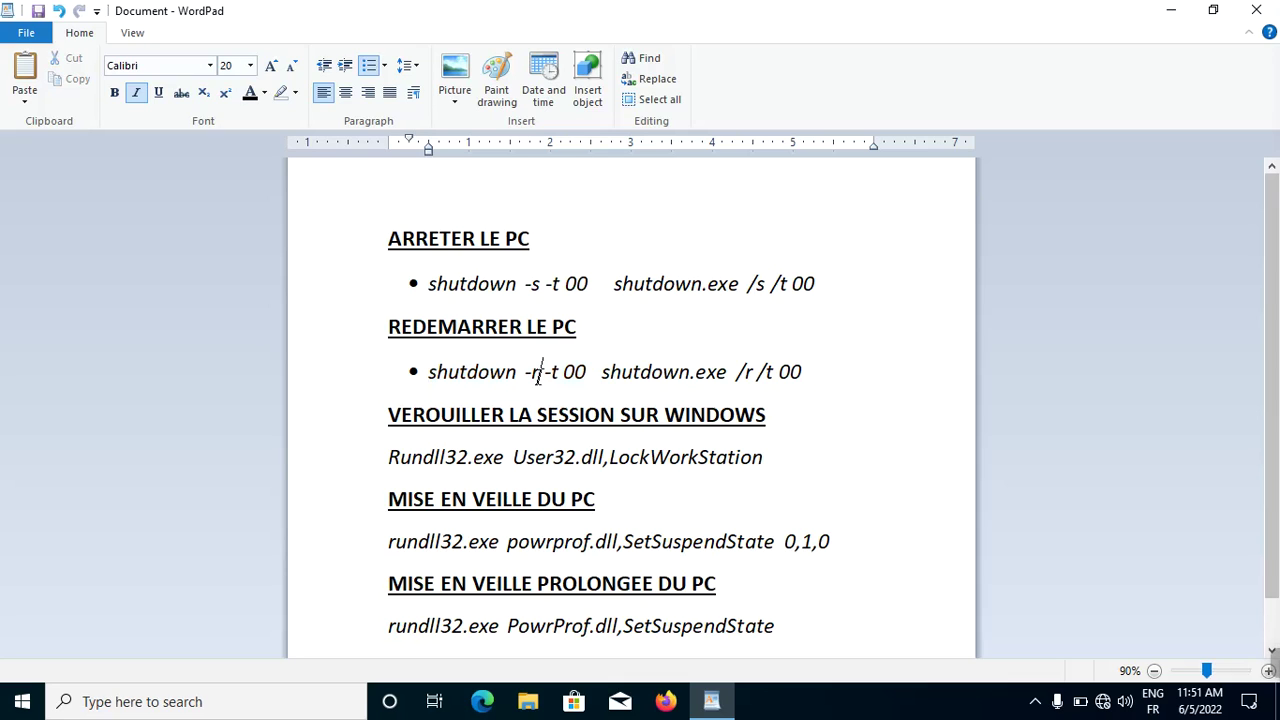
click(540, 285)
drag(539, 375, 531, 378)
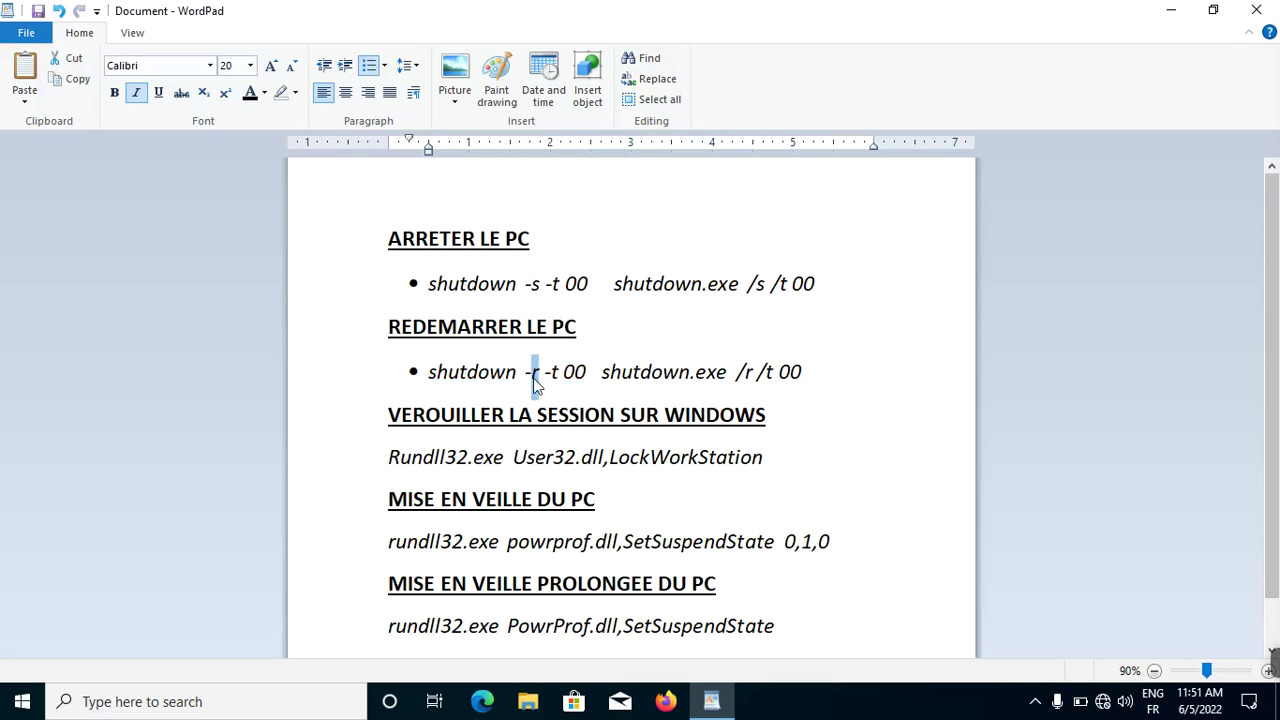
drag(541, 285, 531, 286)
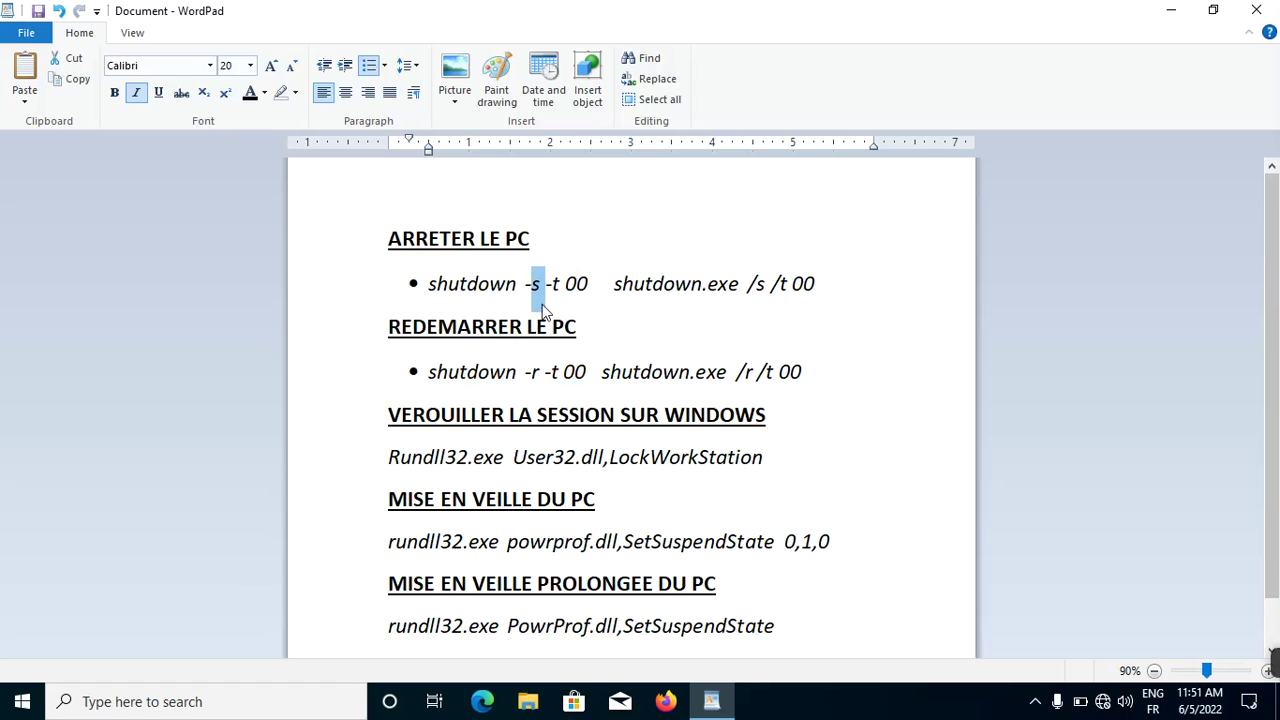
Copy "shutdown -r -t 00" from under REDEMARRER LE PC and enter it, without the bullet, as a new desktop shortcut's item location
drag(592, 375, 487, 370)
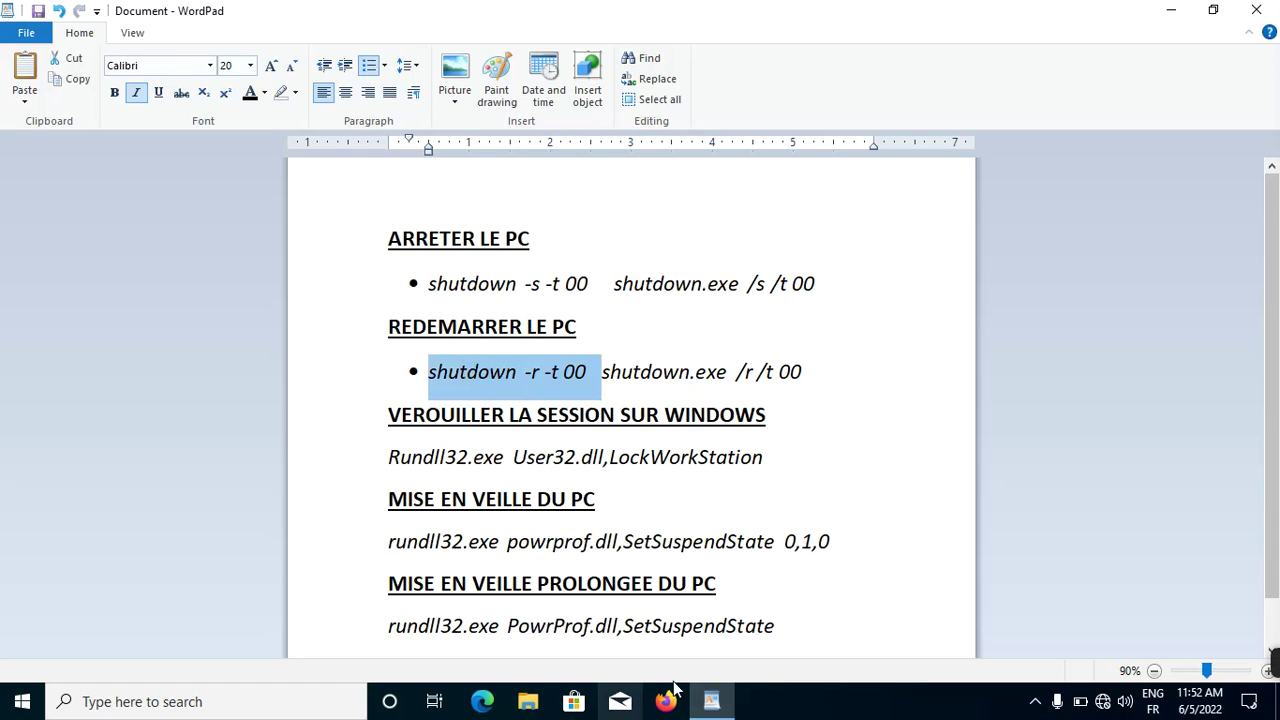
key(super+d)
right_click(460, 199)
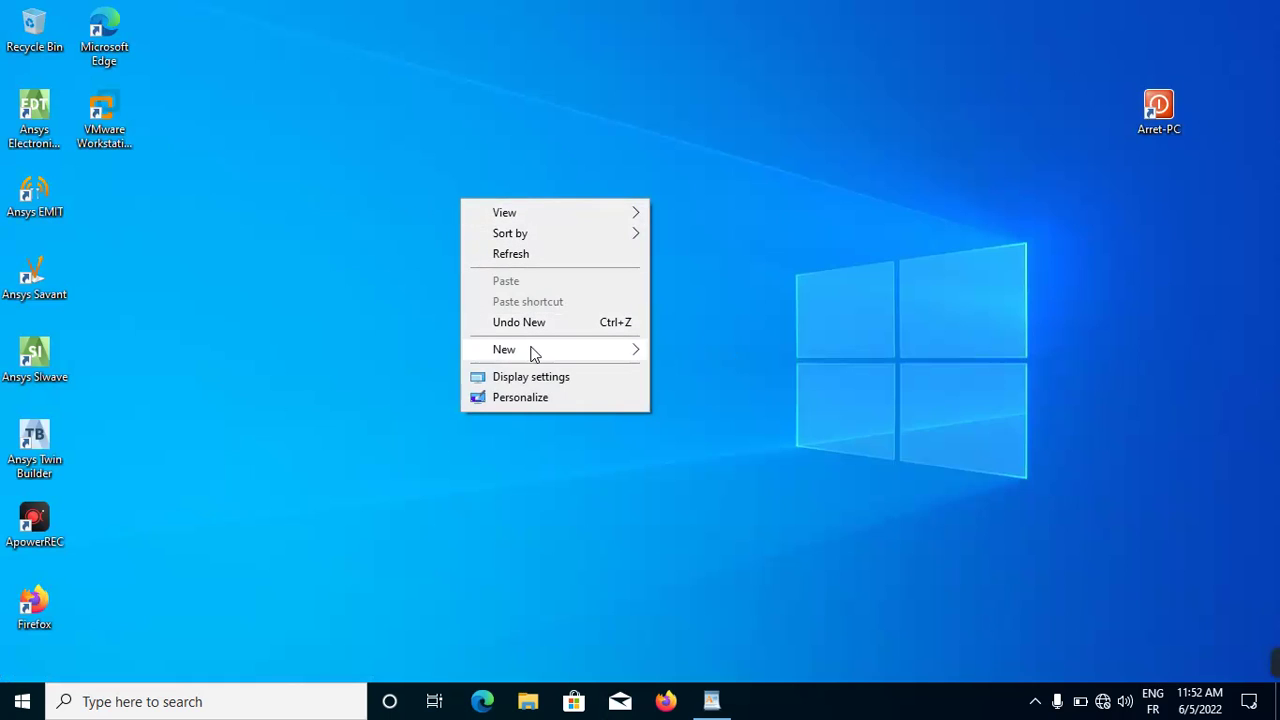
mouse_move(531, 352)
click(661, 373)
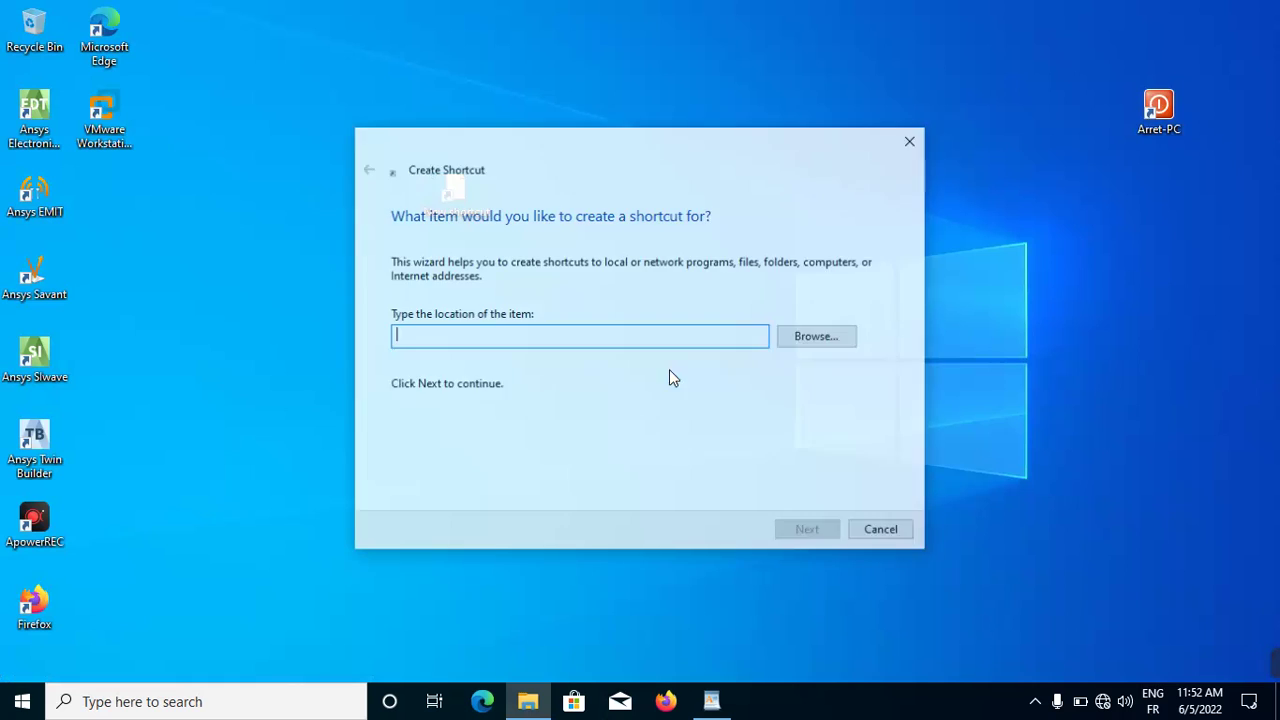
text(•	shutdown -r -t 00)
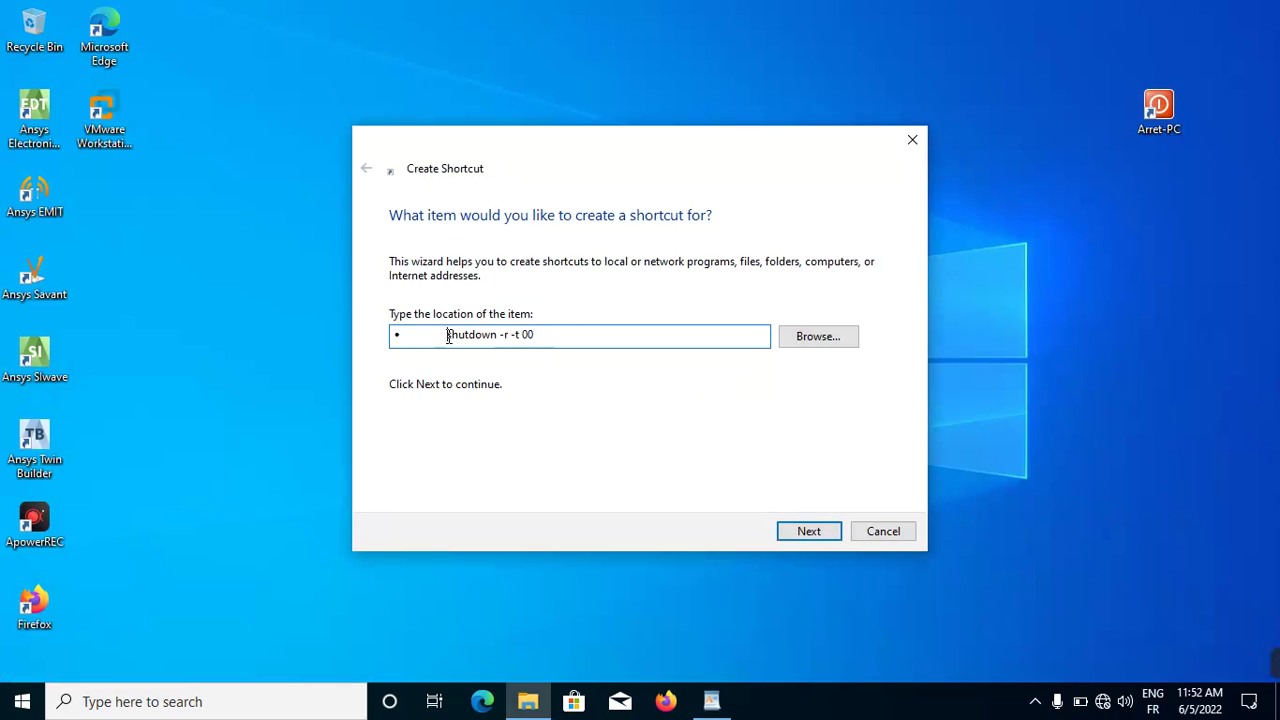
key(BackSpace)
key(BackSpace)
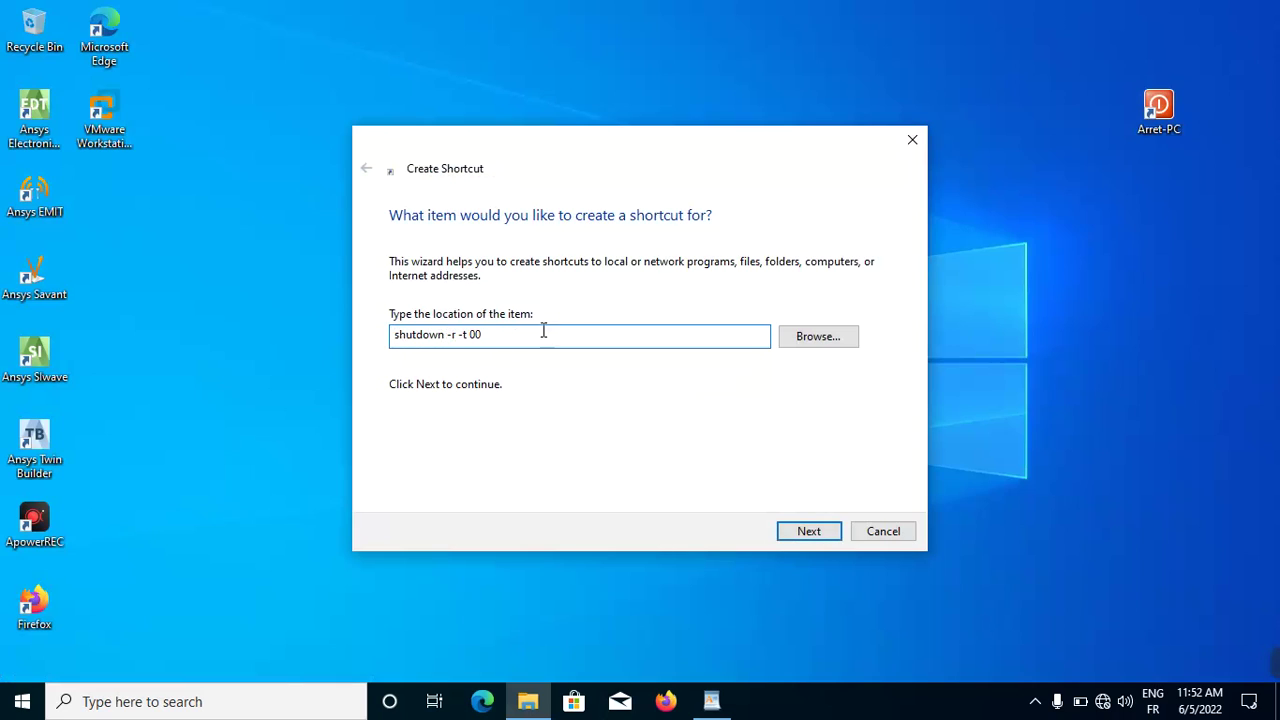
Continue to the naming page and create the shortcut with the name Redemarrage
double_click(484, 334)
click(520, 343)
click(809, 531)
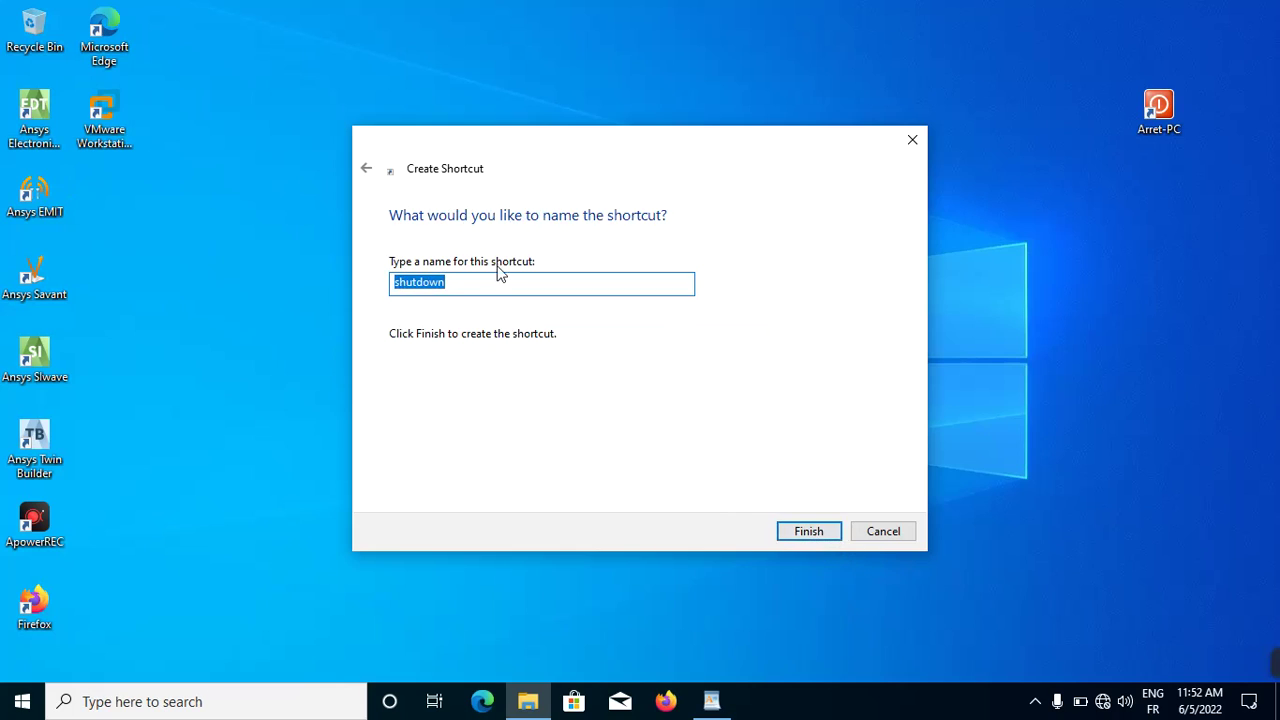
text(Redemarrage)
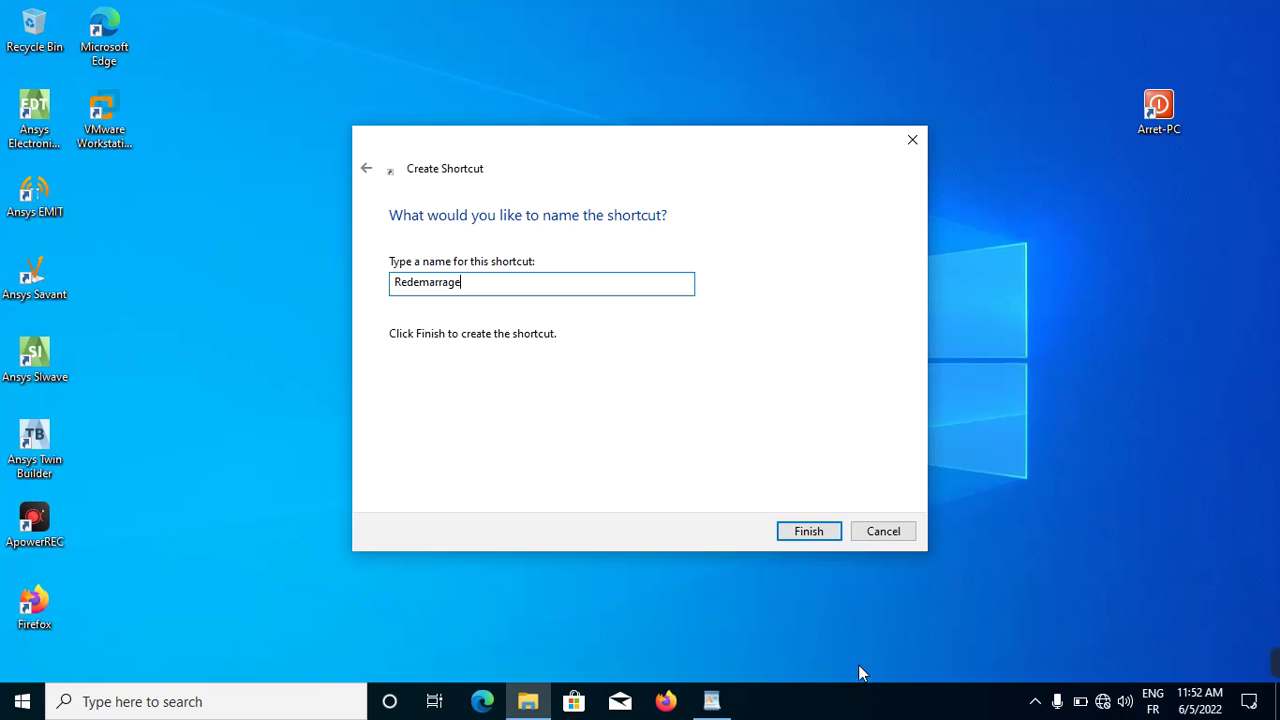
click(800, 532)
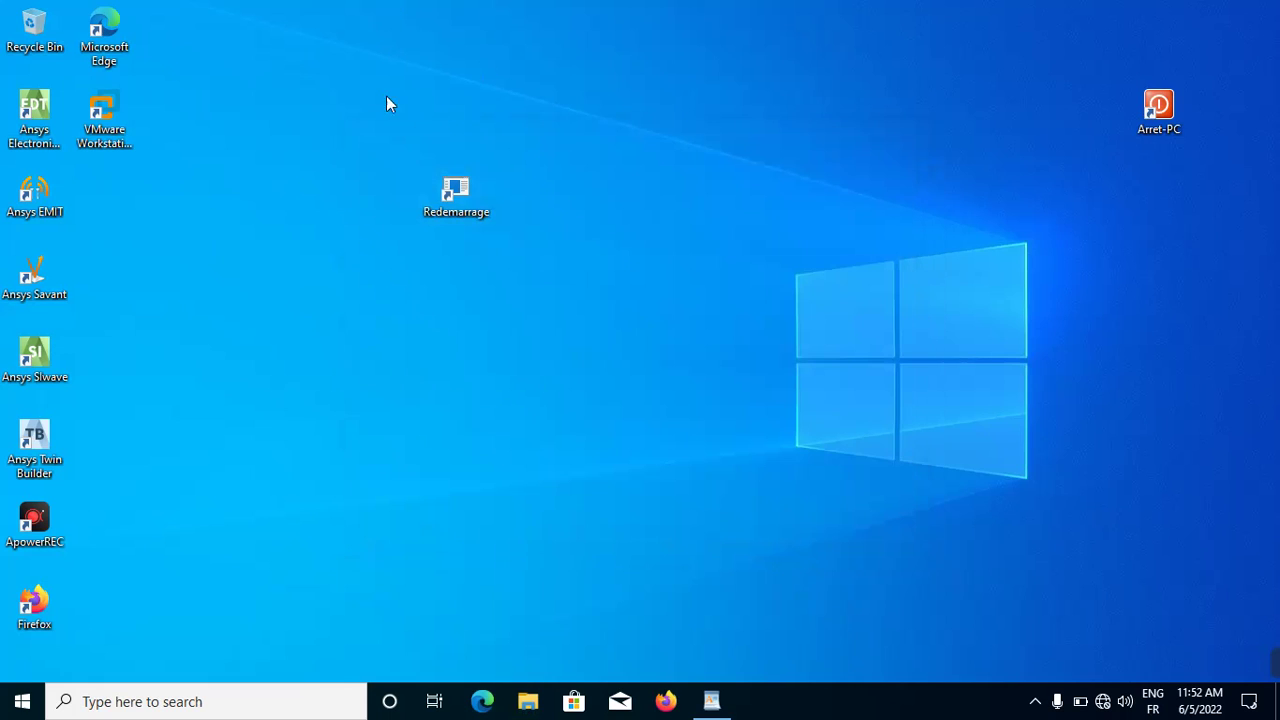
Change the Redemarrage shortcut's icon to the blue circular arrows from SHELL32 and apply the change
right_click(484, 203)
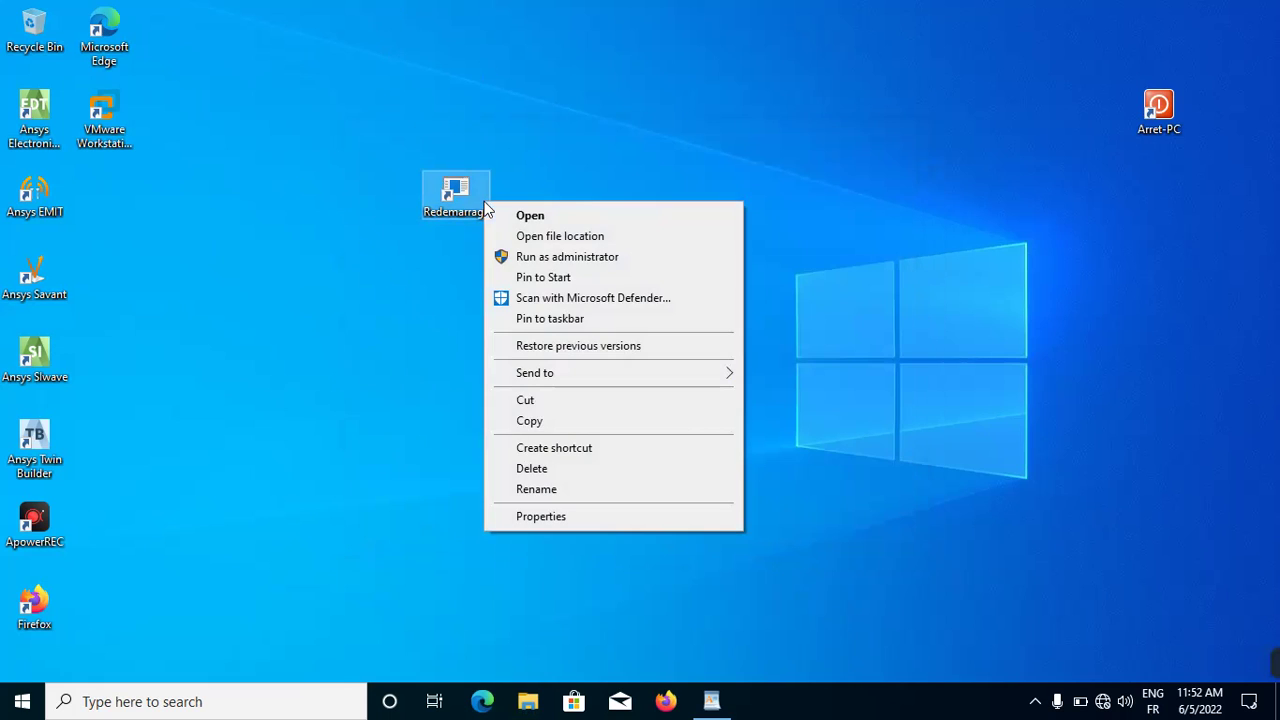
click(528, 516)
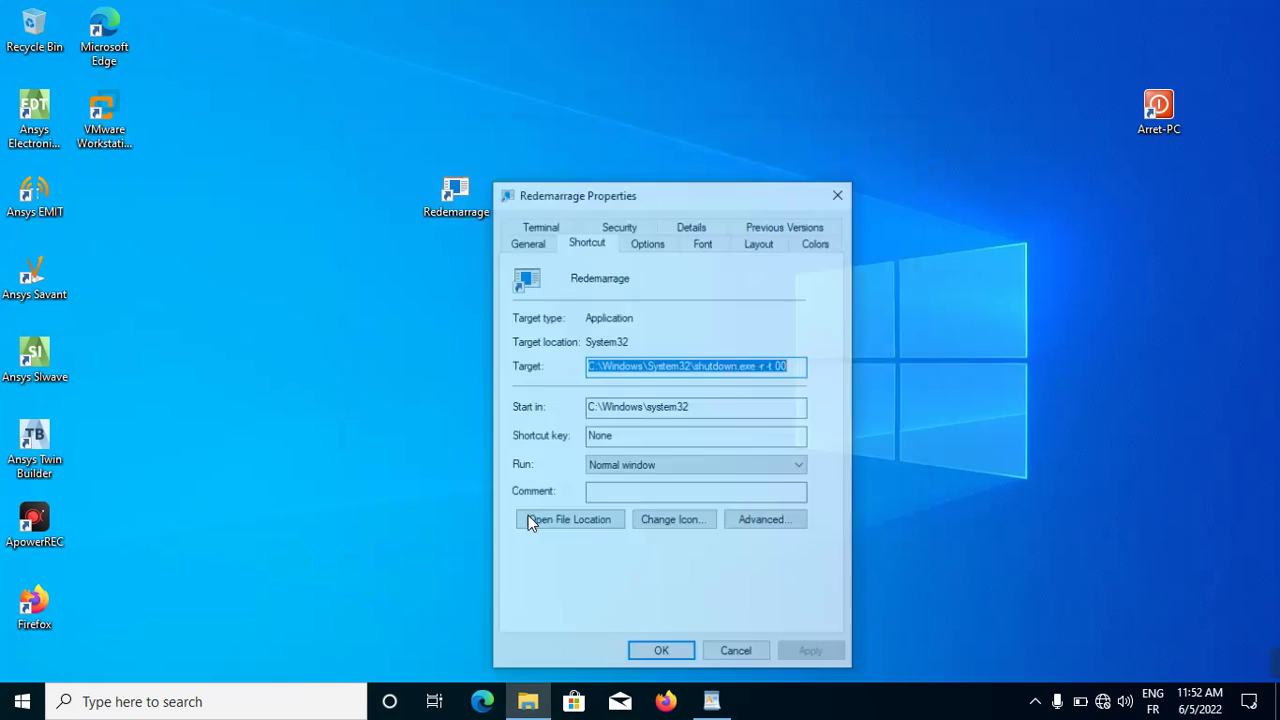
click(673, 524)
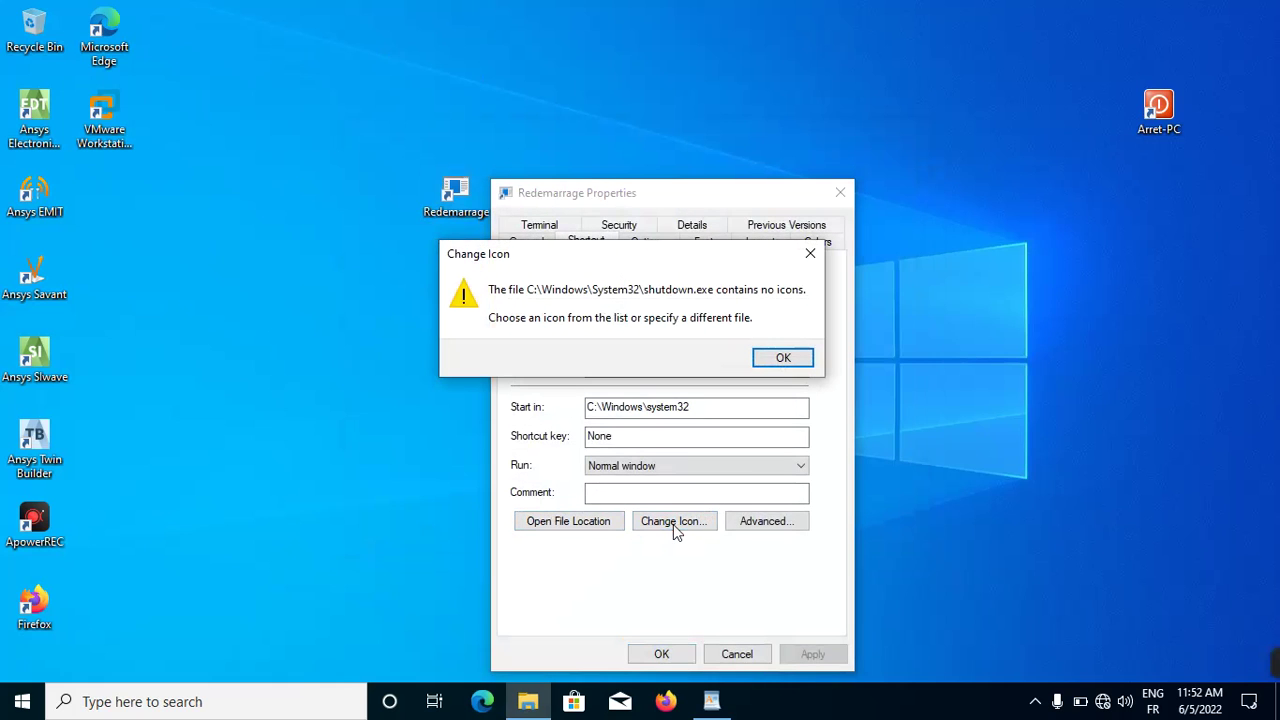
click(783, 358)
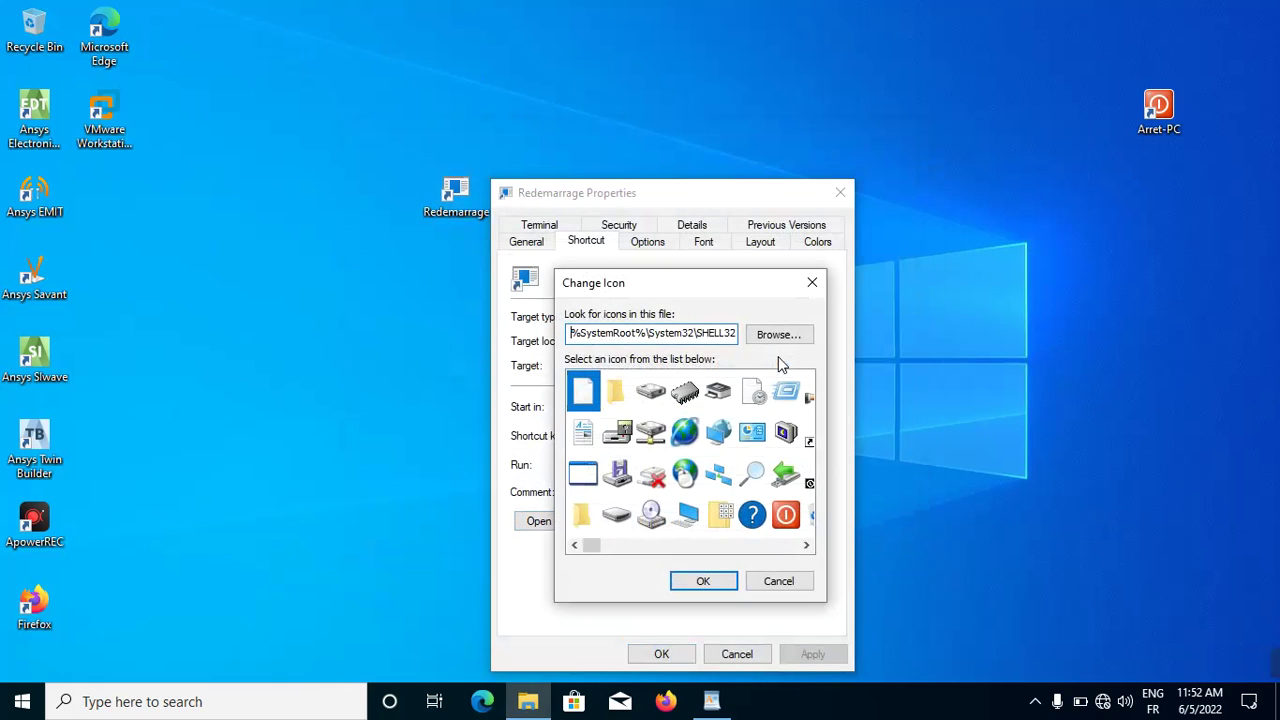
click(806, 545)
click(806, 545)
click(806, 545)
click(806, 545)
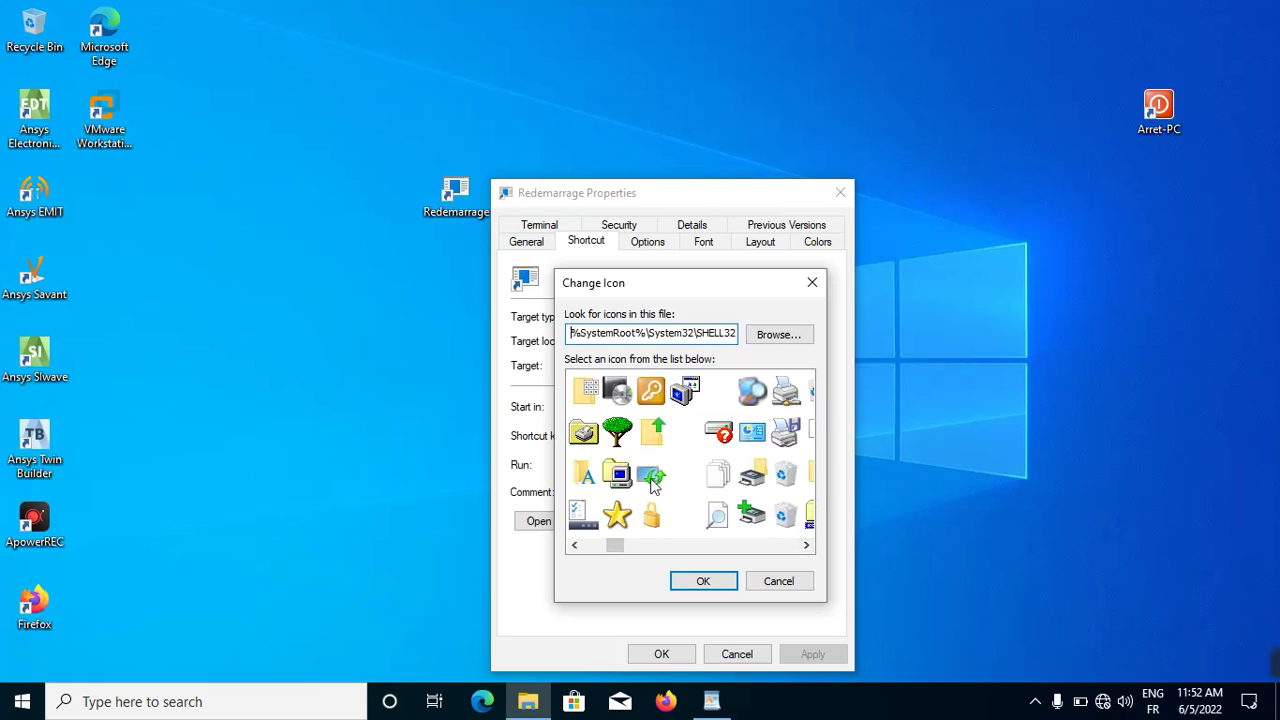
click(806, 545)
click(806, 545)
click(806, 545)
click(806, 545)
click(806, 545)
click(806, 545)
click(806, 545)
click(806, 545)
click(806, 545)
click(806, 545)
click(806, 545)
click(806, 545)
click(806, 545)
click(806, 545)
click(806, 545)
click(806, 545)
click(806, 545)
click(806, 545)
click(806, 545)
click(806, 545)
click(806, 545)
click(806, 545)
click(806, 545)
click(806, 545)
click(806, 545)
click(806, 545)
click(806, 545)
click(806, 545)
click(806, 545)
click(806, 545)
click(806, 545)
click(806, 545)
click(806, 545)
click(806, 545)
click(806, 545)
click(806, 545)
click(806, 545)
click(806, 545)
click(806, 545)
click(806, 545)
click(806, 545)
click(806, 545)
click(806, 545)
click(806, 545)
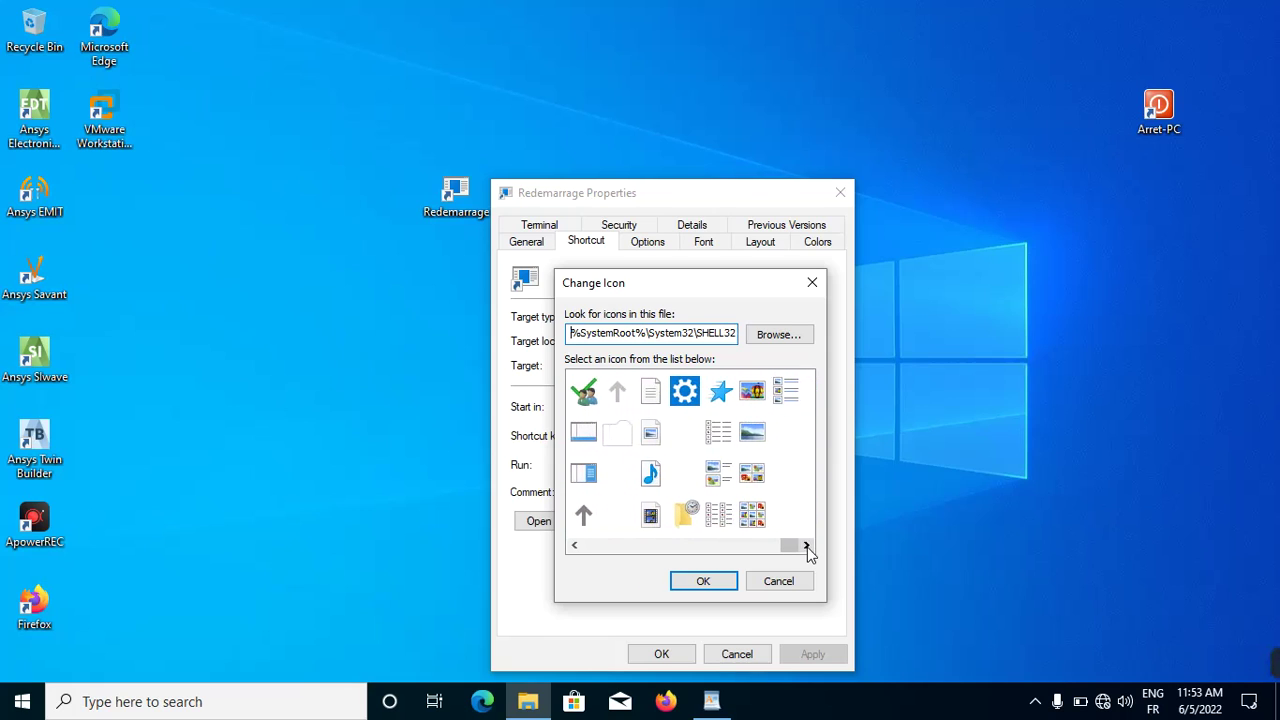
click(574, 545)
click(574, 545)
click(574, 545)
click(574, 545)
click(574, 545)
click(574, 545)
click(574, 545)
click(574, 545)
click(574, 545)
click(574, 545)
click(574, 545)
click(574, 545)
click(574, 545)
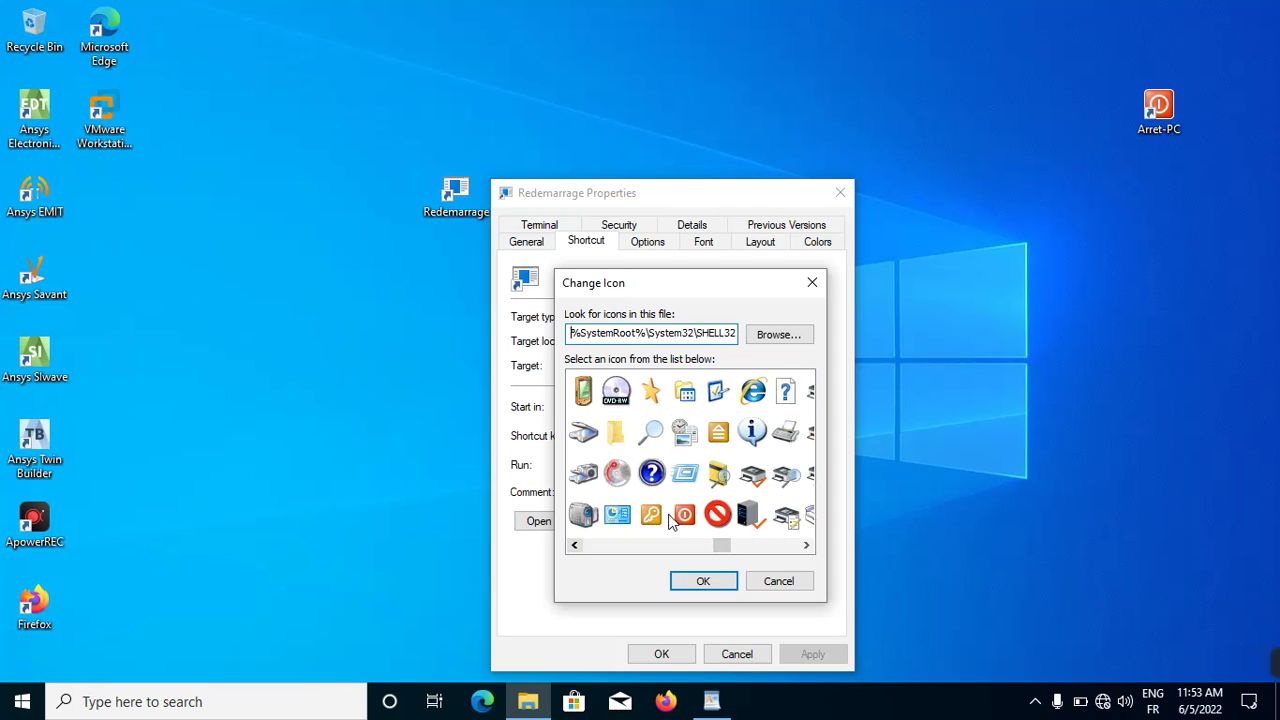
click(806, 545)
click(806, 545)
click(806, 545)
click(806, 545)
click(806, 545)
click(719, 477)
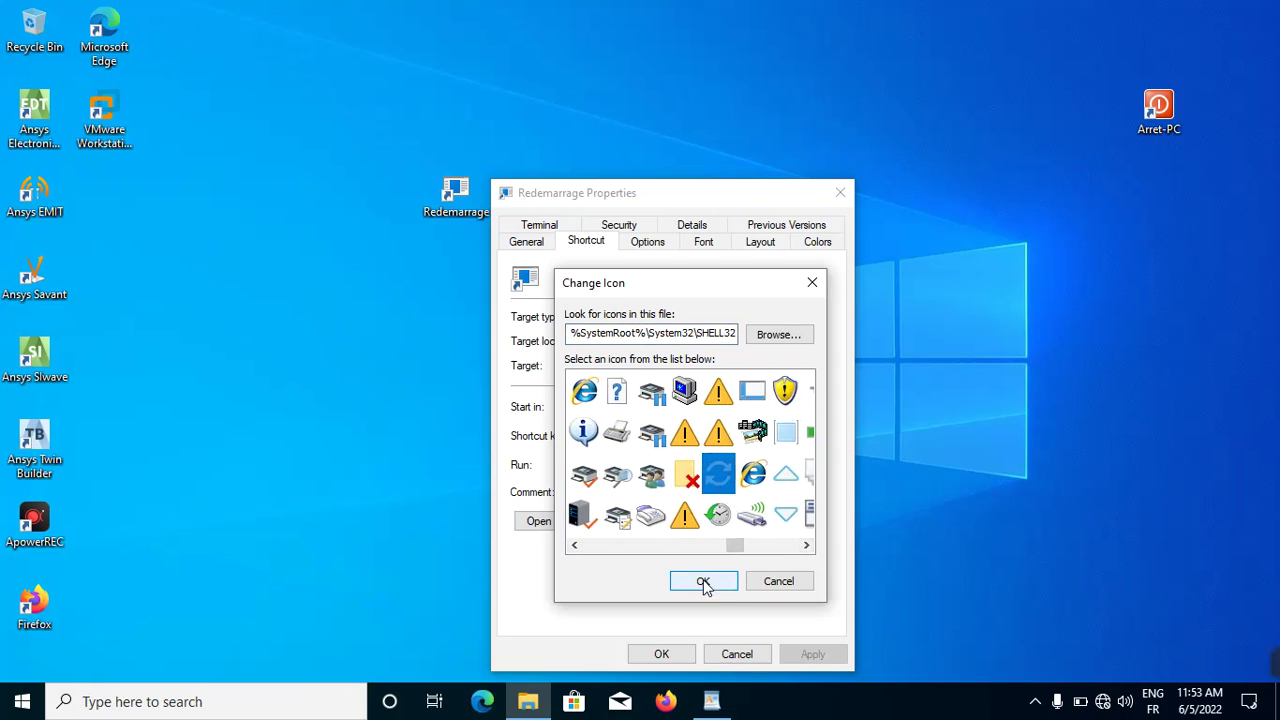
click(705, 584)
click(812, 654)
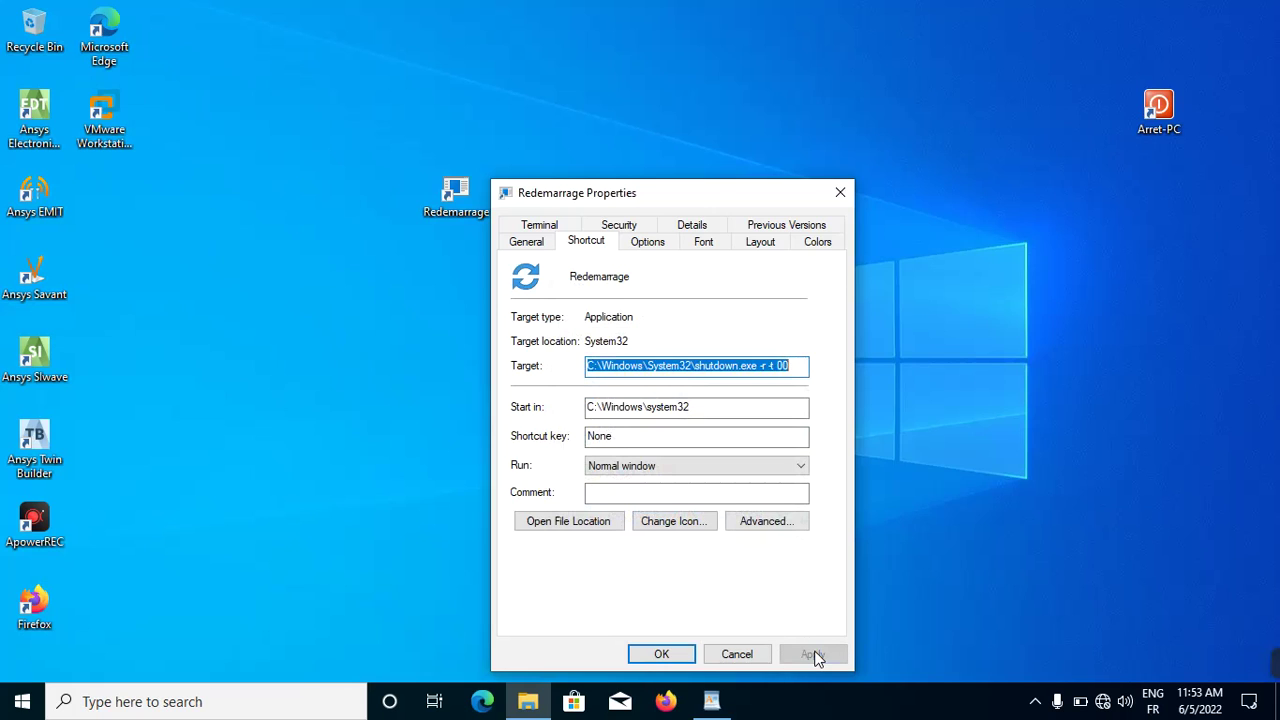
click(659, 654)
Move the Redemarrage shortcut directly below Arret-PC near the desktop's right edge and deselect it
drag(457, 222, 841, 216)
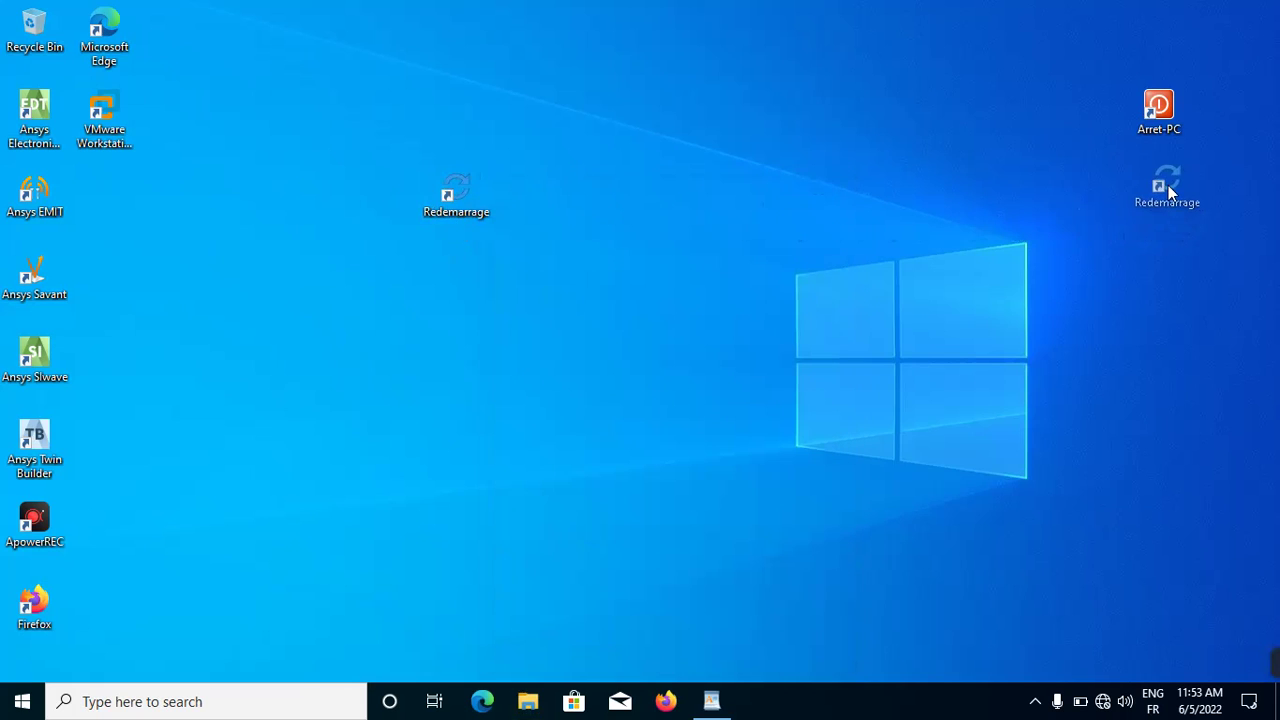
drag(1155, 205, 1156, 202)
click(386, 218)
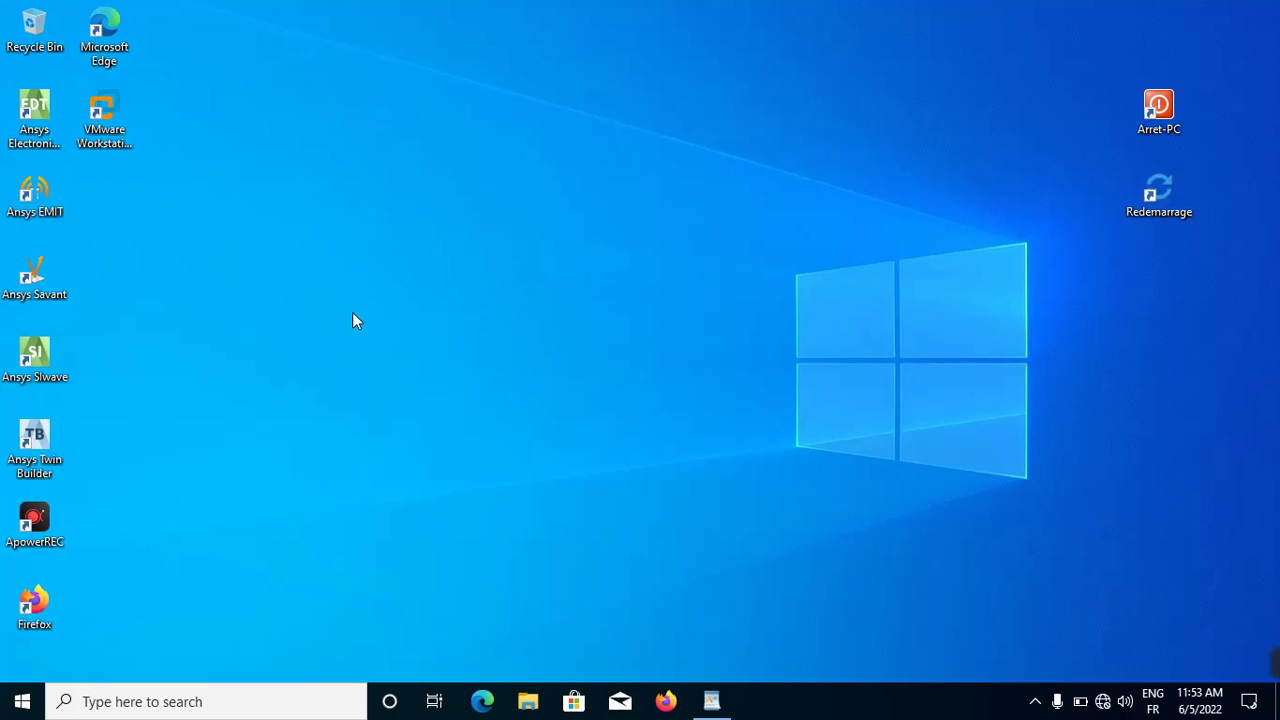
Start a new desktop shortcut with "Rundll32.exe User32.dll,LockWorkStation", copied from the WordPad document, as its item location, and continue to the naming page
right_click(320, 203)
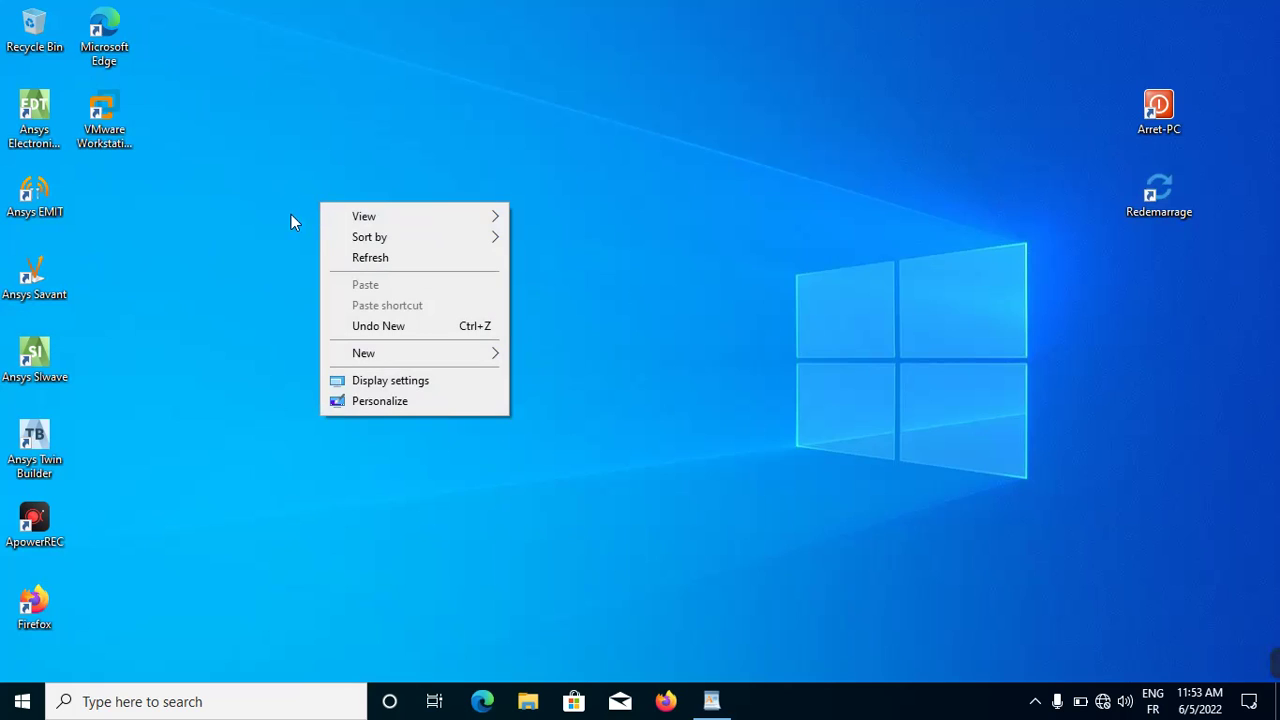
mouse_move(410, 357)
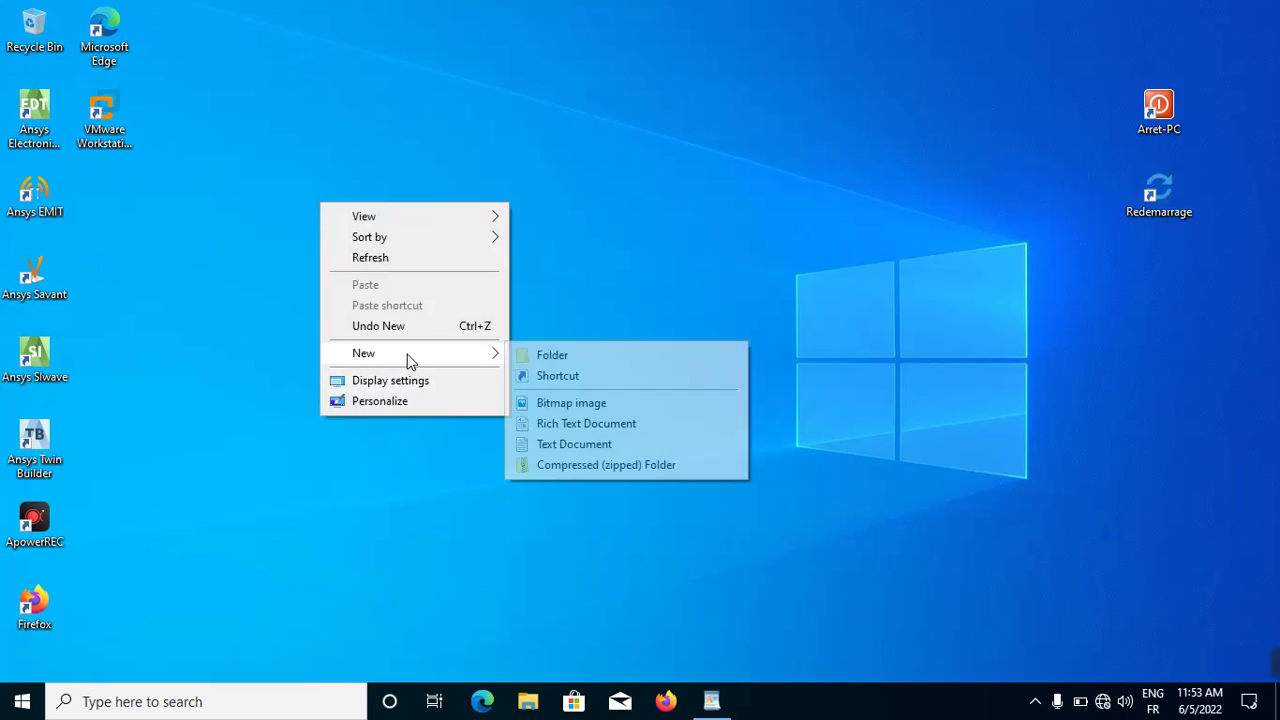
click(566, 377)
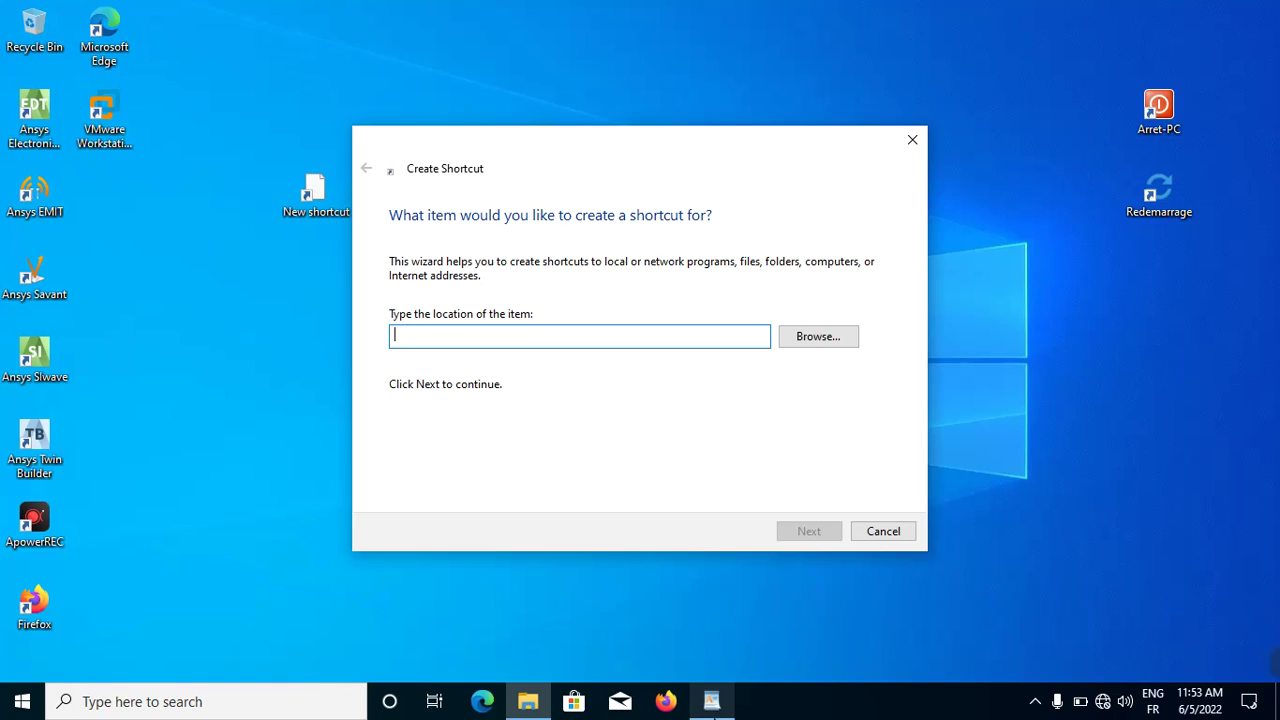
click(711, 701)
click(533, 414)
drag(771, 460, 414, 476)
key(ctrl+c)
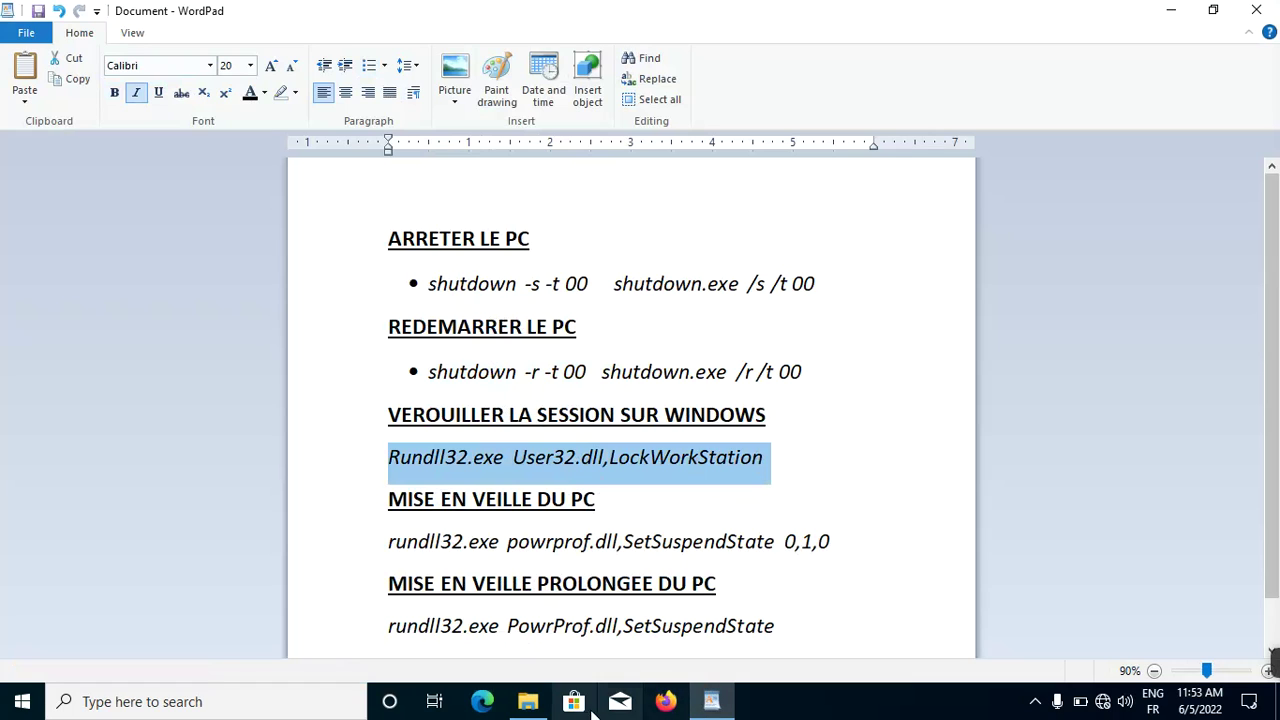
click(1168, 13)
key(ctrl+v)
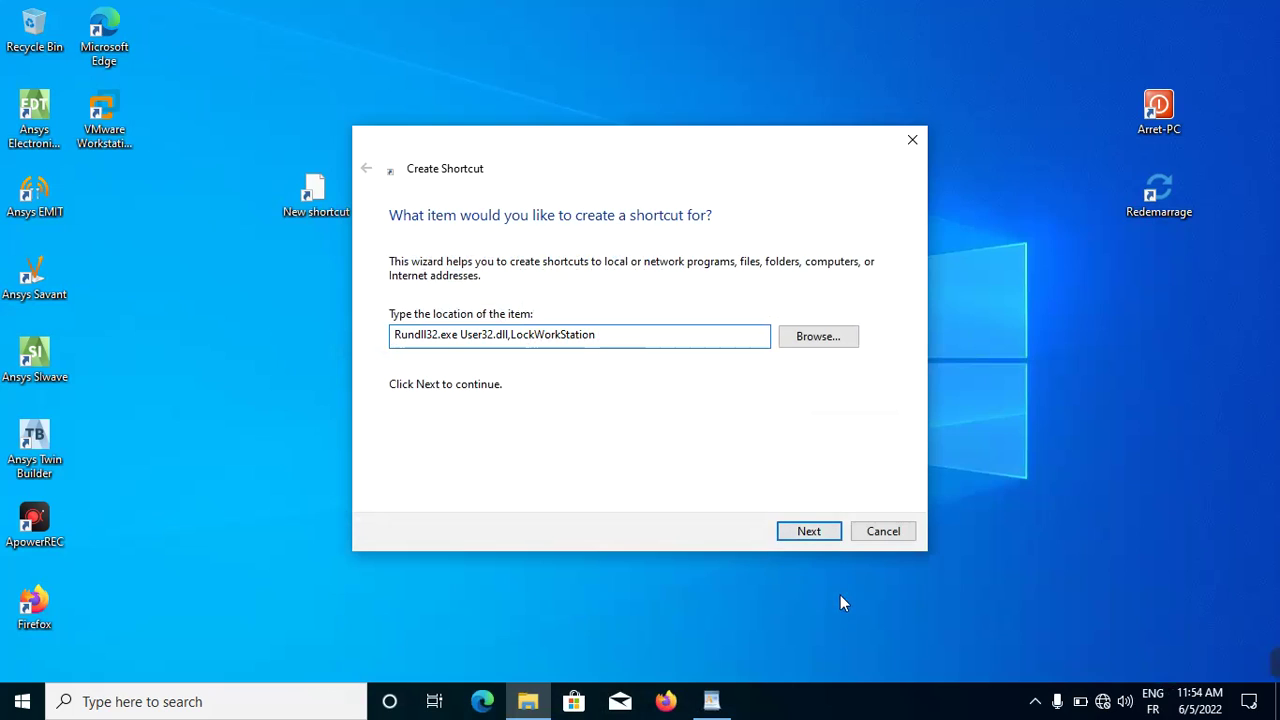
click(806, 532)
Create the shortcut with the name Verrouillage PC and move it closer to the middle of the desktop's upper area
click(447, 282)
drag(447, 282, 345, 293)
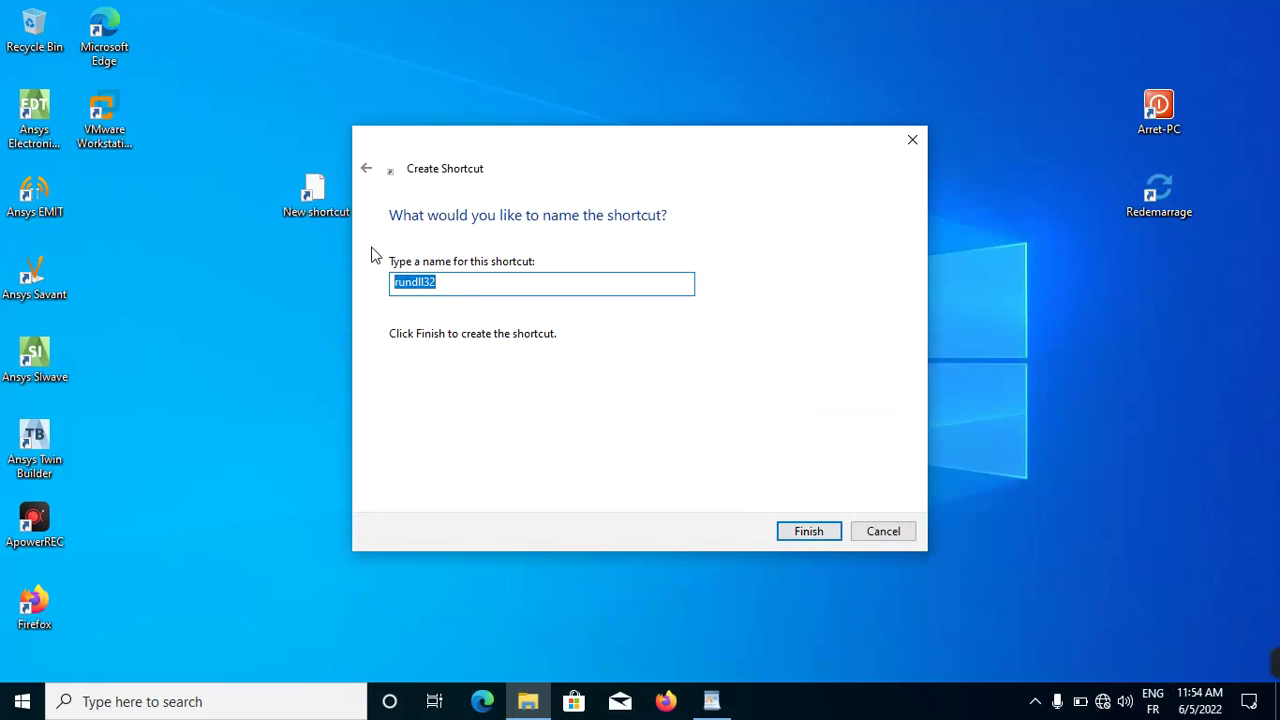
text(M)
key(BackSpace)
text(VE)
click(793, 530)
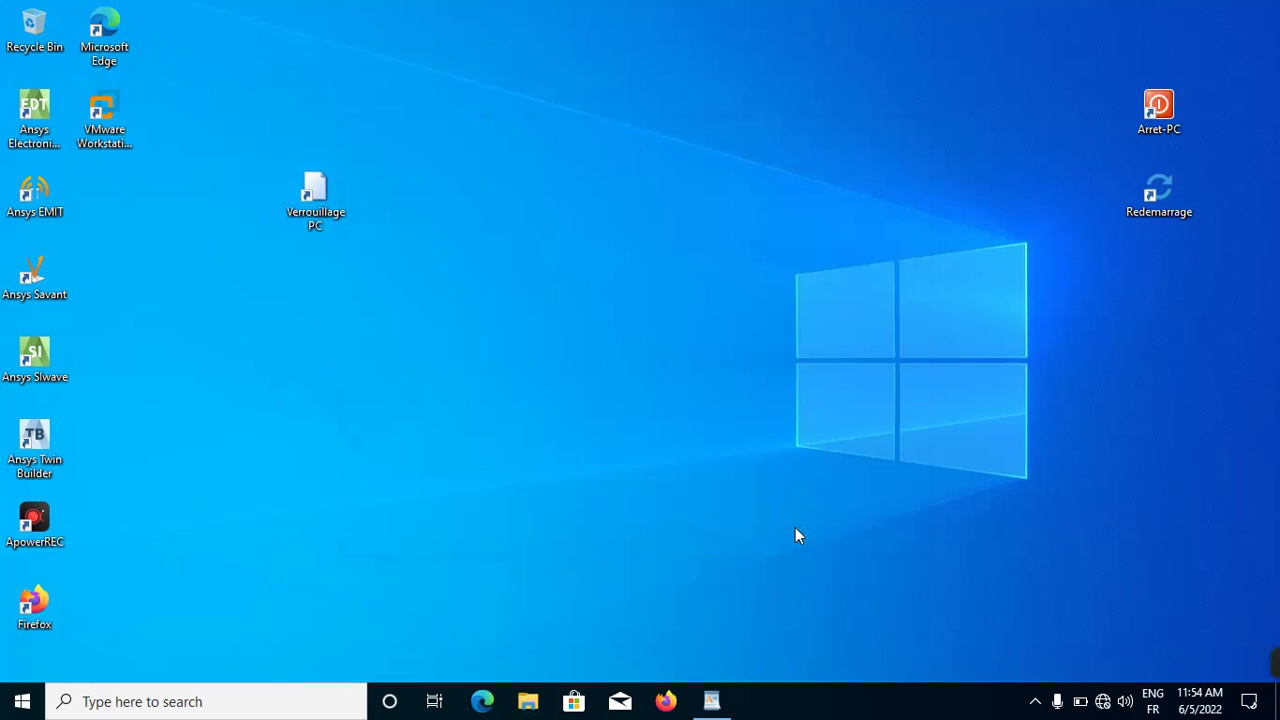
drag(318, 203, 556, 177)
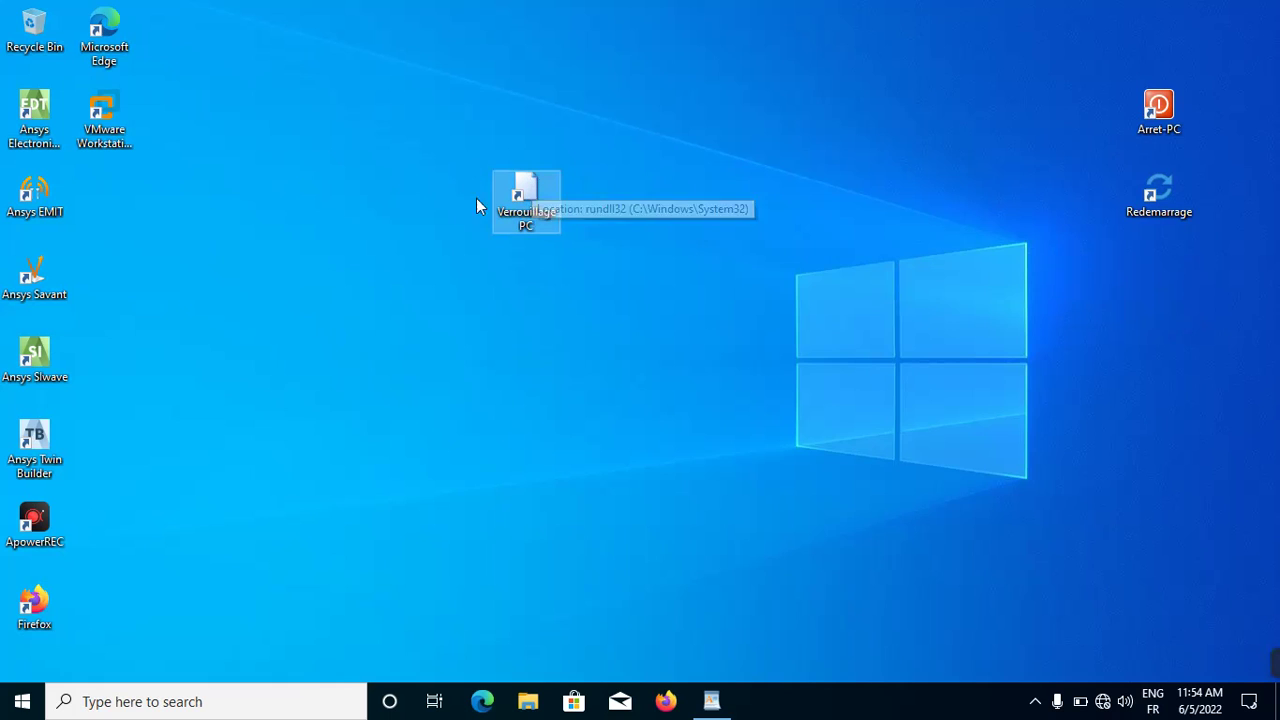
Highlight rundll32.exe in the MISE EN VEILLE DU PC command of the WordPad document, then return to the desktop
click(711, 701)
drag(395, 541, 452, 543)
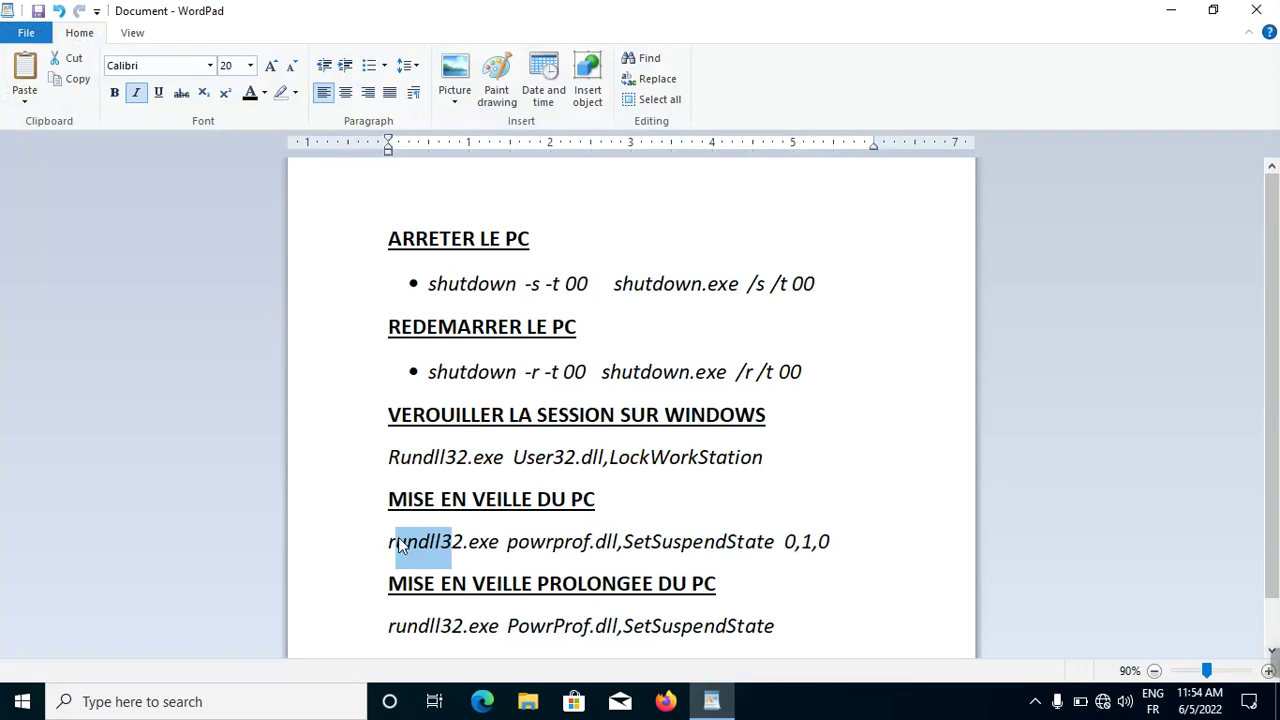
drag(468, 545, 390, 546)
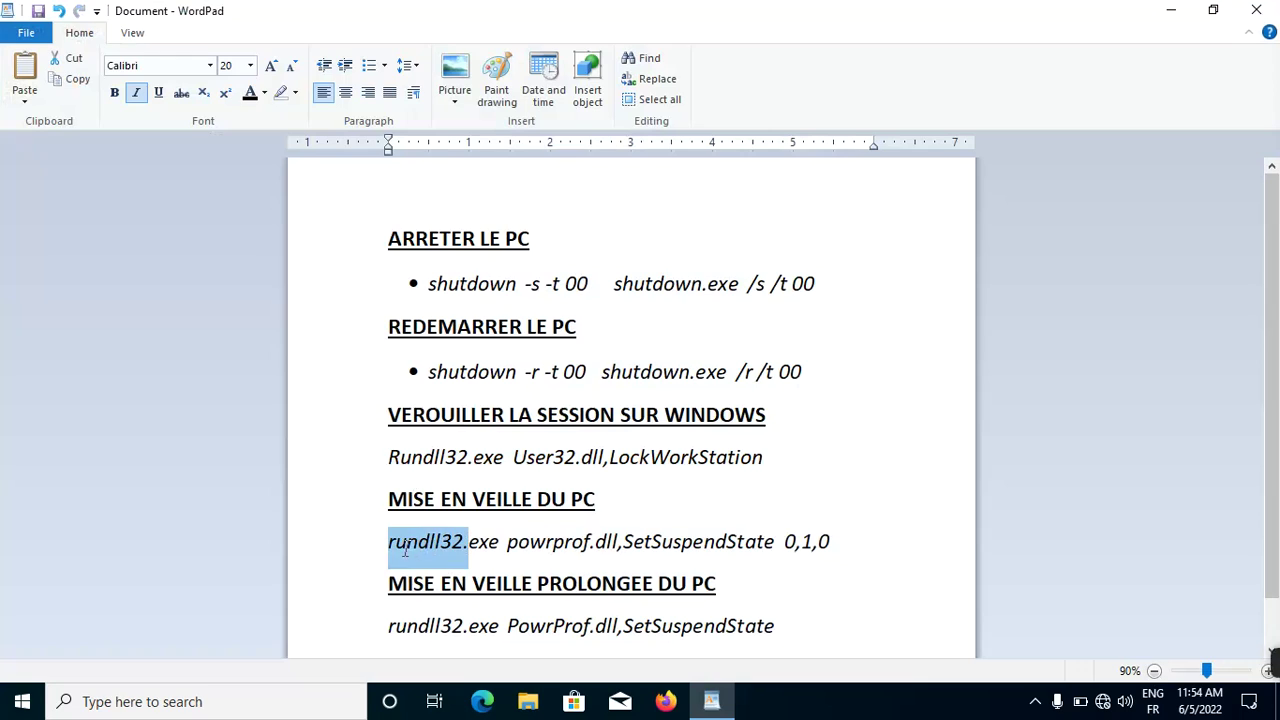
drag(507, 541, 369, 535)
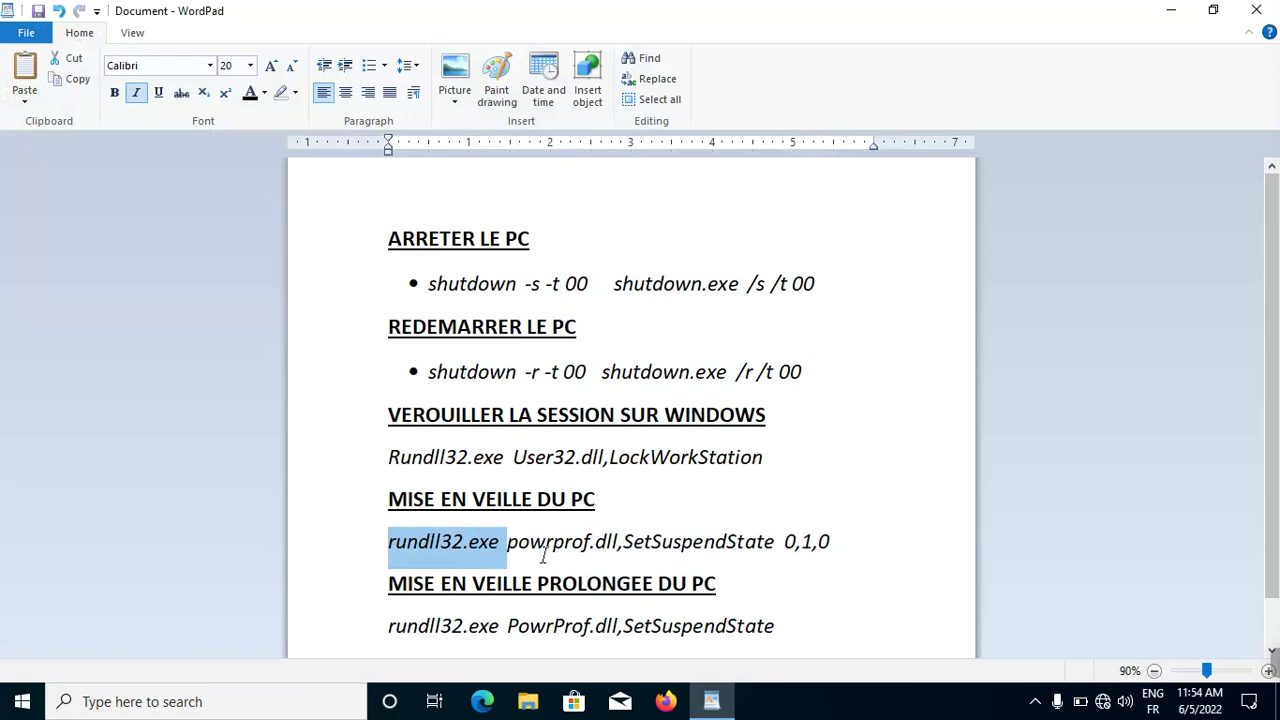
click(711, 701)
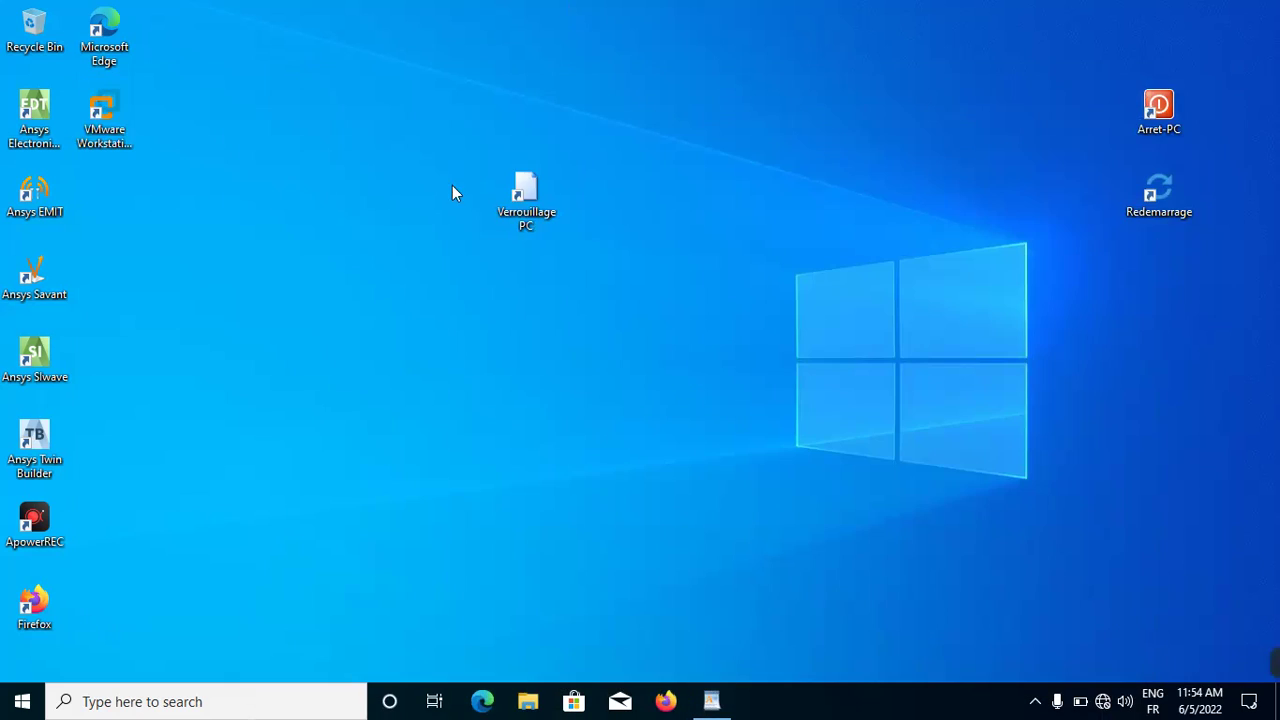
Check the icon choices for the Verrouillage PC shortcut without changing its icon, and move the shortcut directly below Redemarrage
right_click(510, 197)
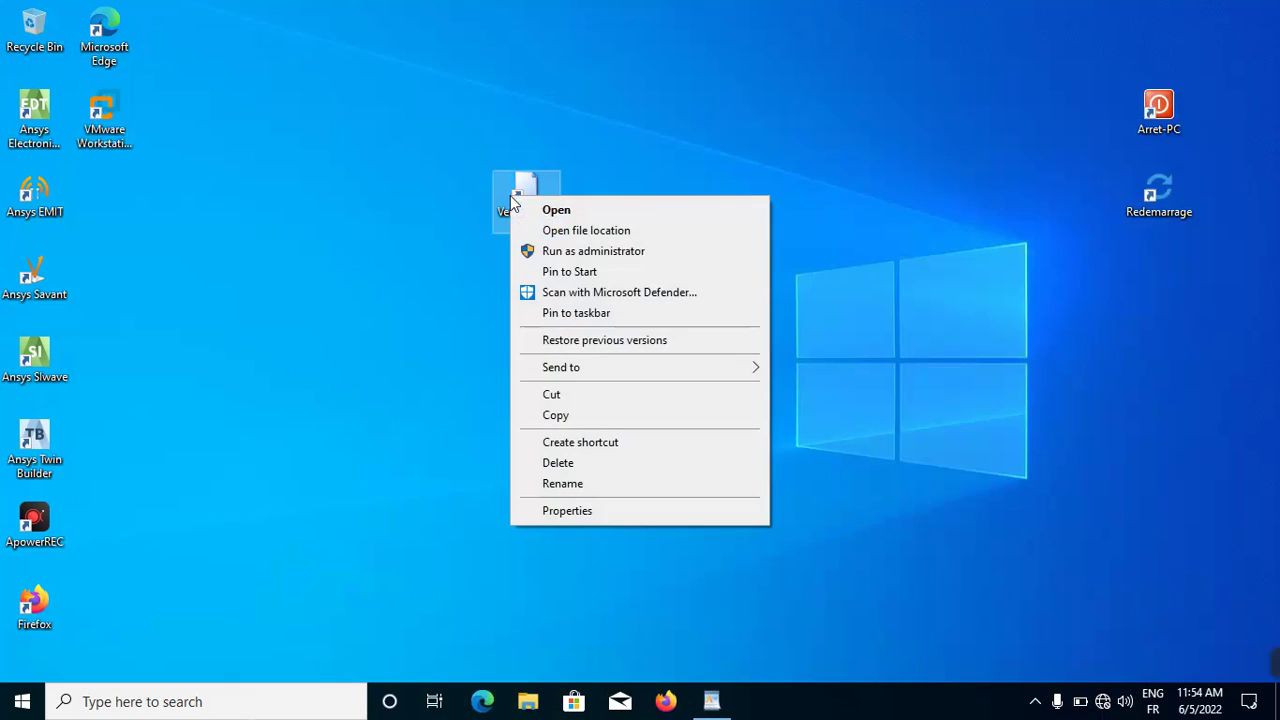
click(561, 517)
click(686, 526)
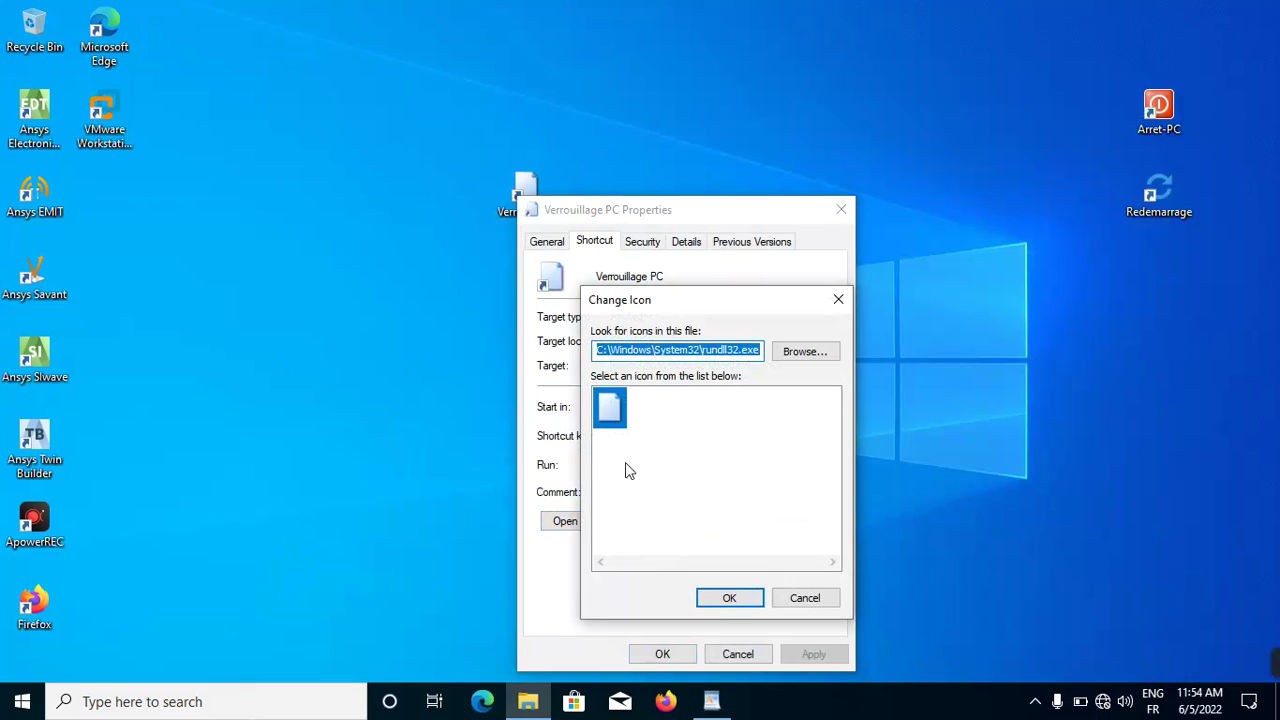
click(800, 604)
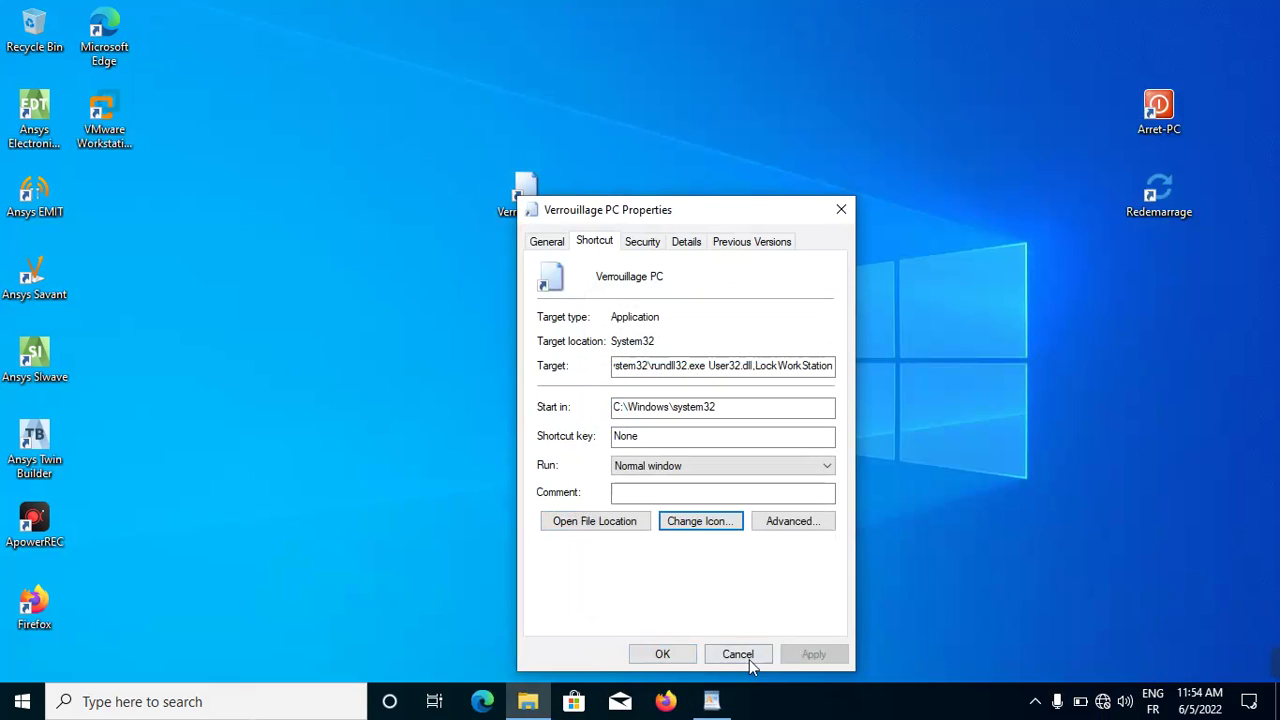
click(737, 654)
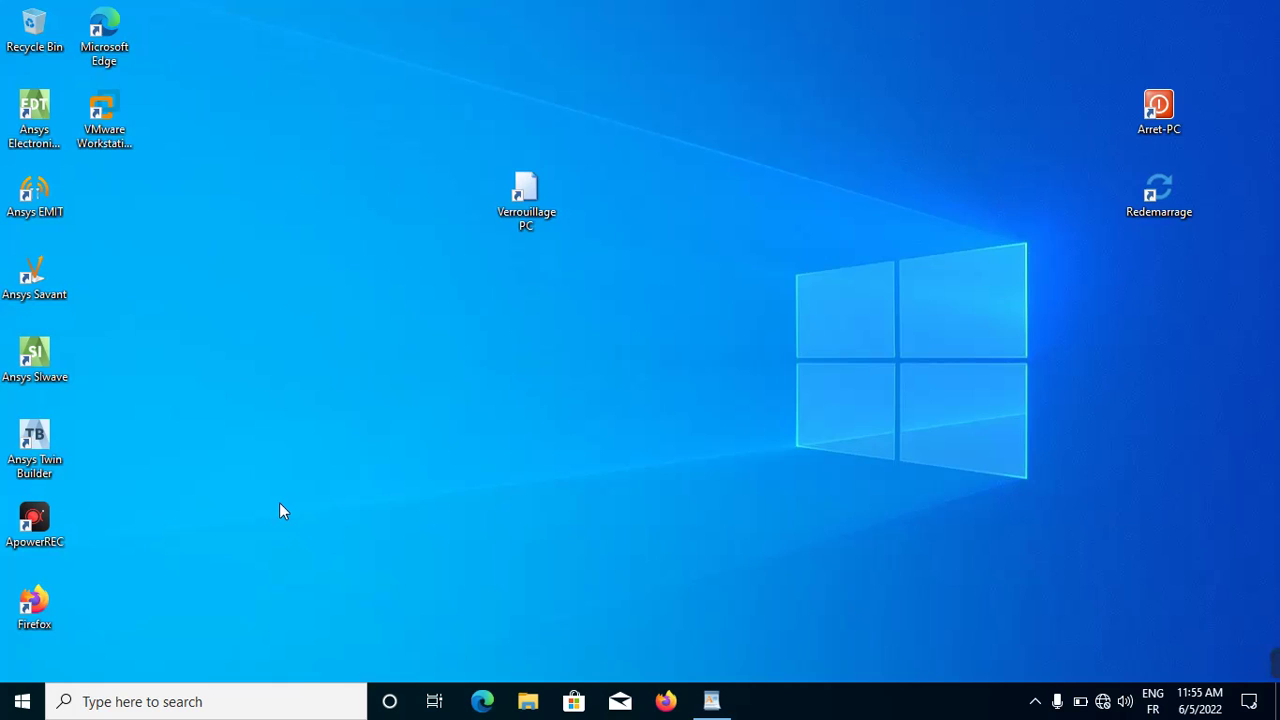
drag(525, 192, 1169, 300)
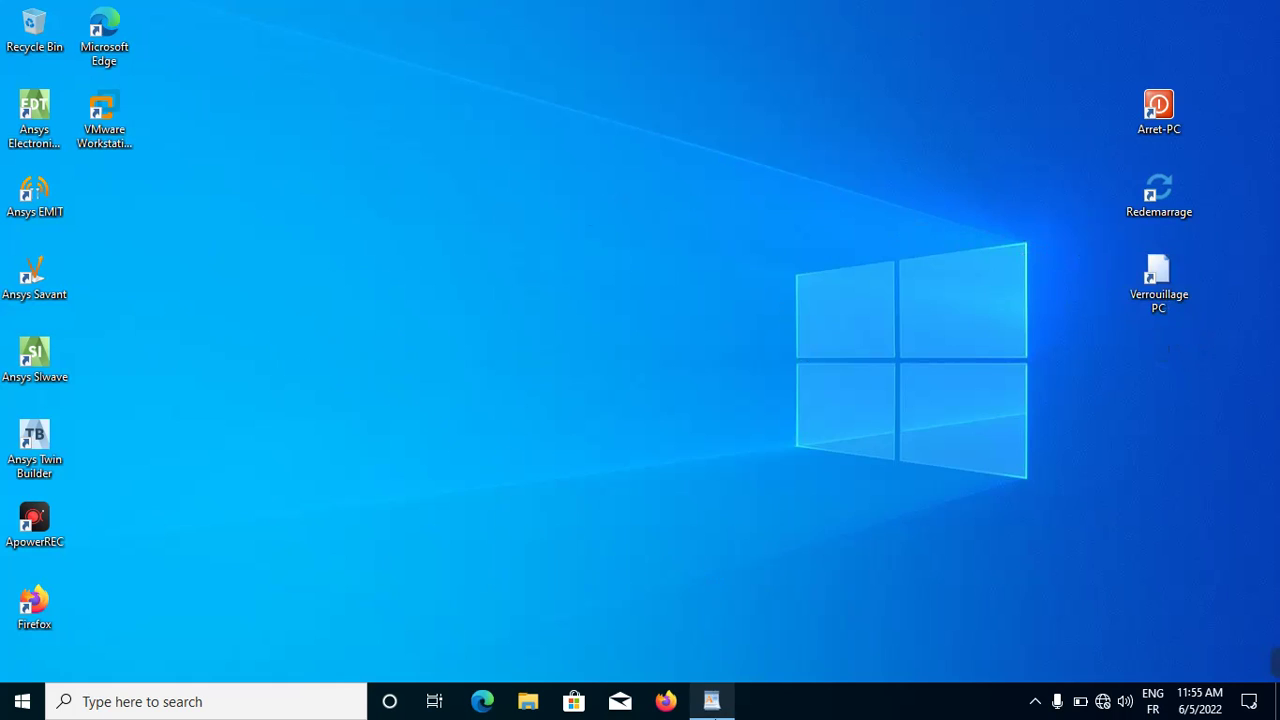
Copy the command "rundll32.exe powrprof.dll,SetSuspendState 0,1,0" from the MISE EN VEILLE DU PC section of the WordPad document
click(711, 701)
scroll(622, 505, down, 1)
click(763, 491)
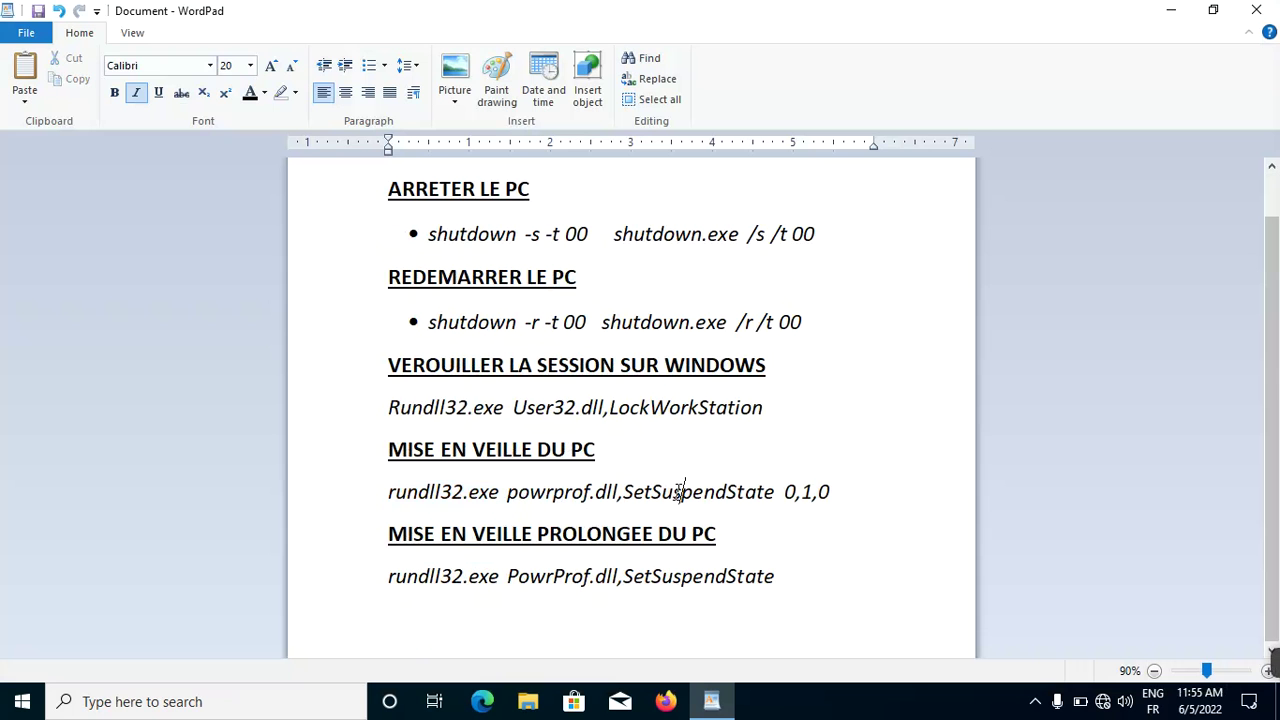
drag(840, 491, 427, 505)
key(ctrl+c)
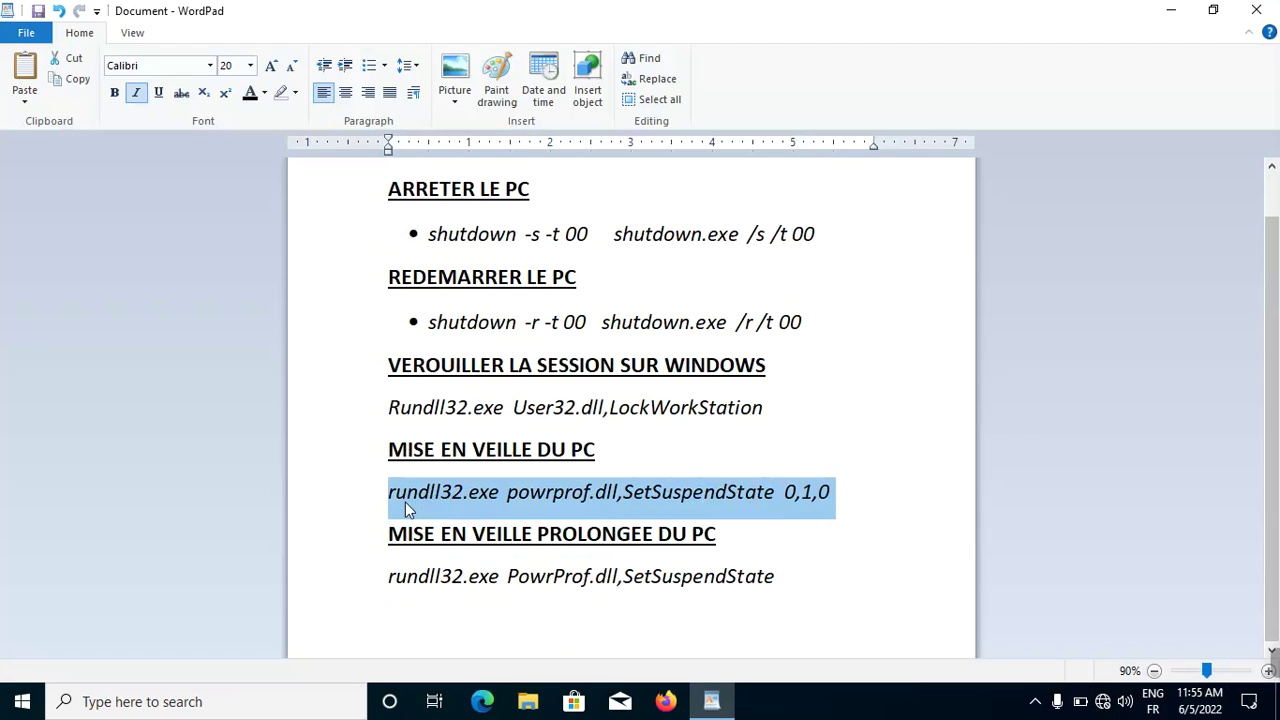
Start a new desktop shortcut with the copied "rundll32.exe powrprof.dll,SetSuspendState 0,1,0" as its item location, and continue to the naming page
click(728, 706)
right_click(398, 177)
mouse_move(451, 333)
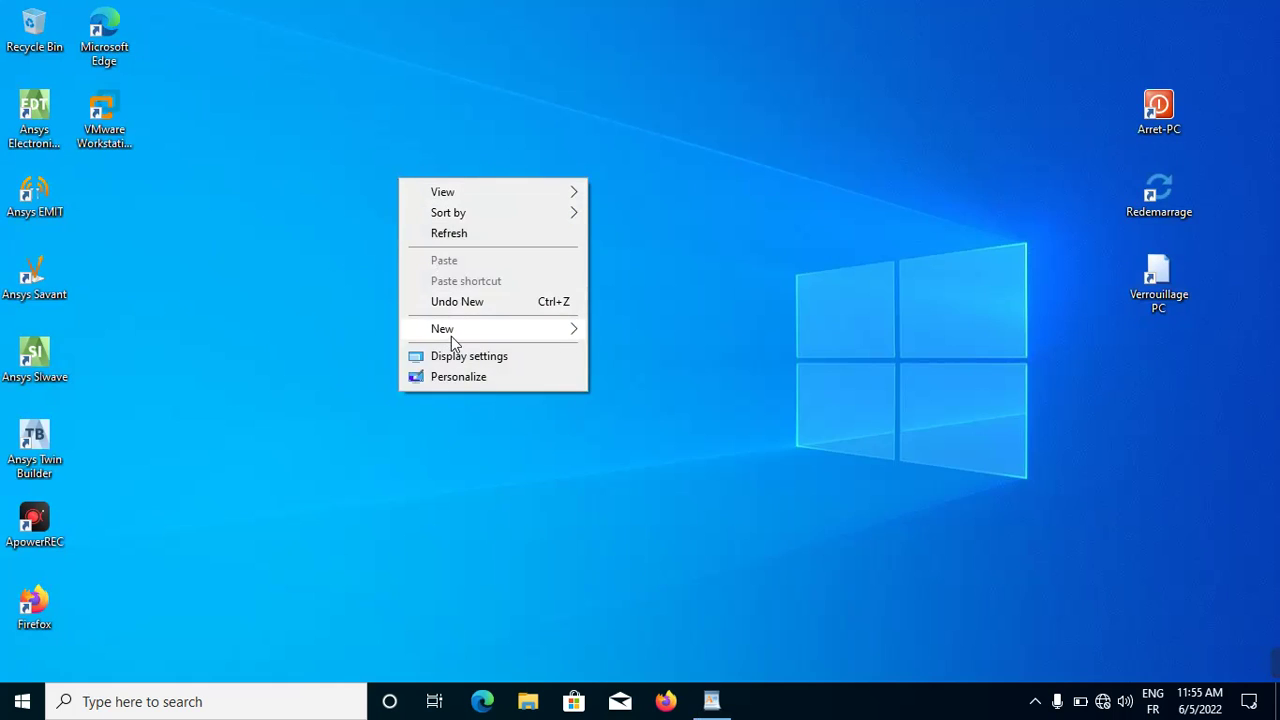
click(672, 353)
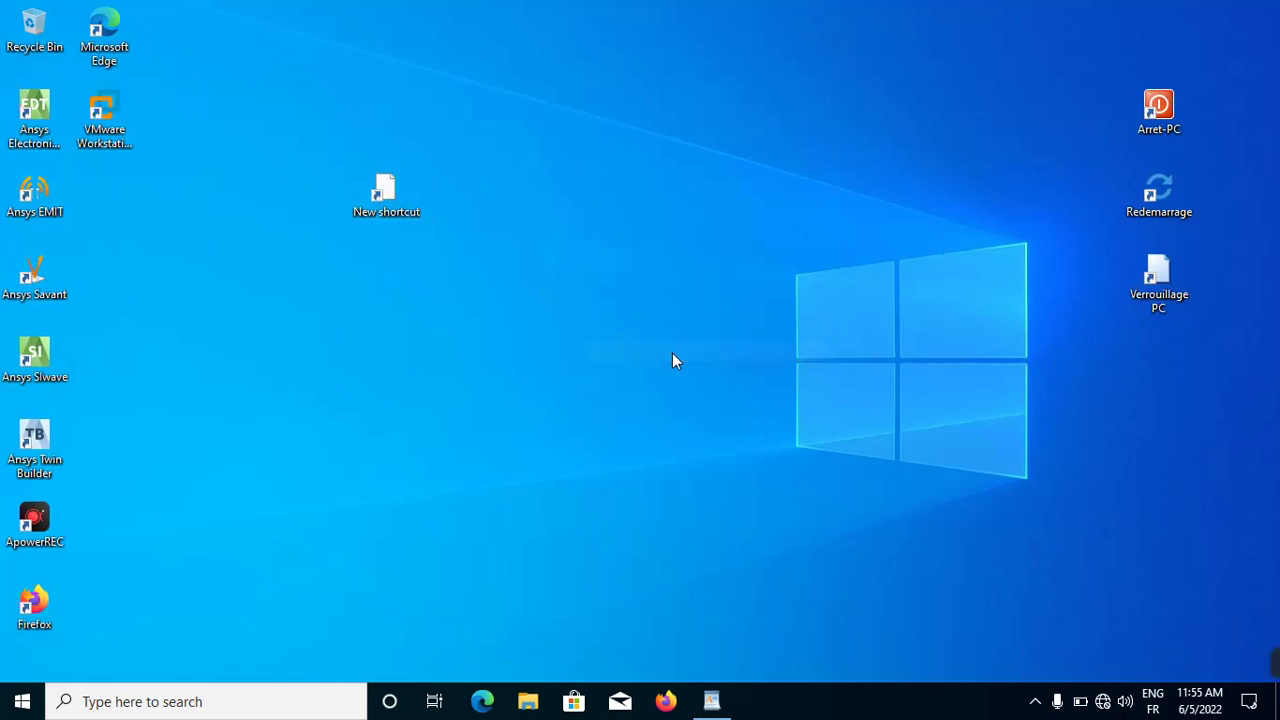
key(ctrl+v)
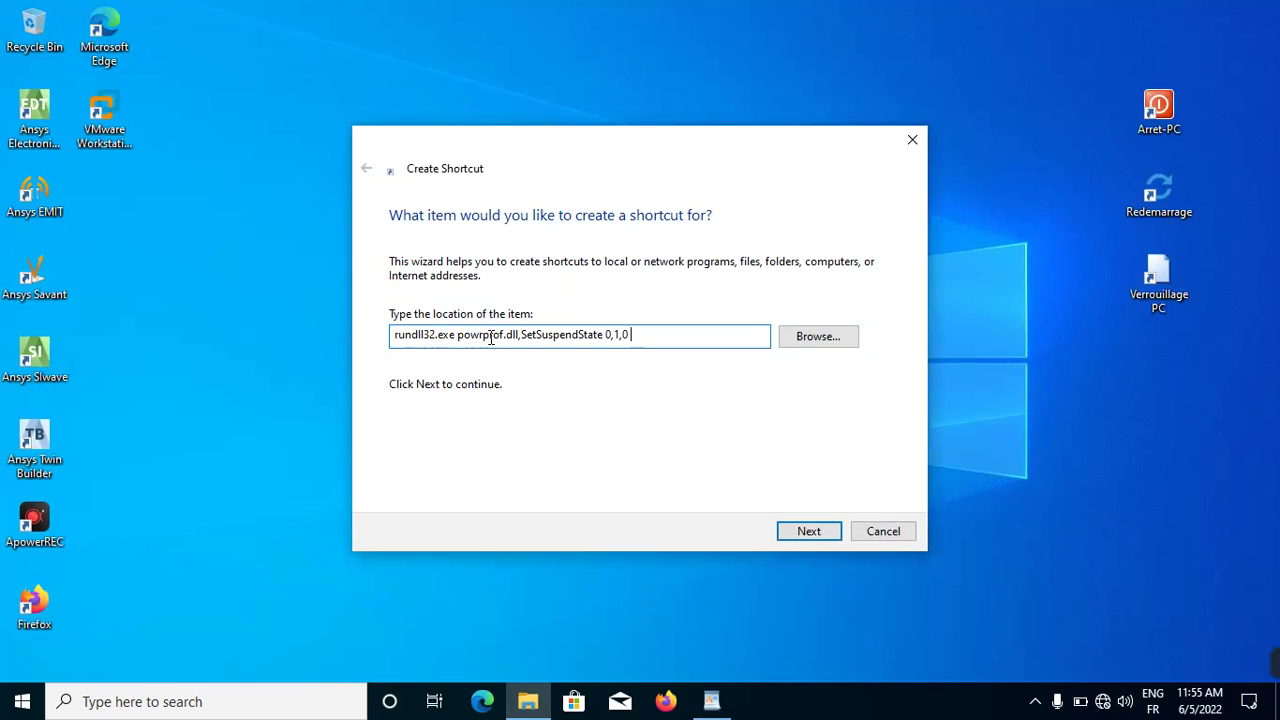
click(522, 336)
drag(646, 335, 337, 356)
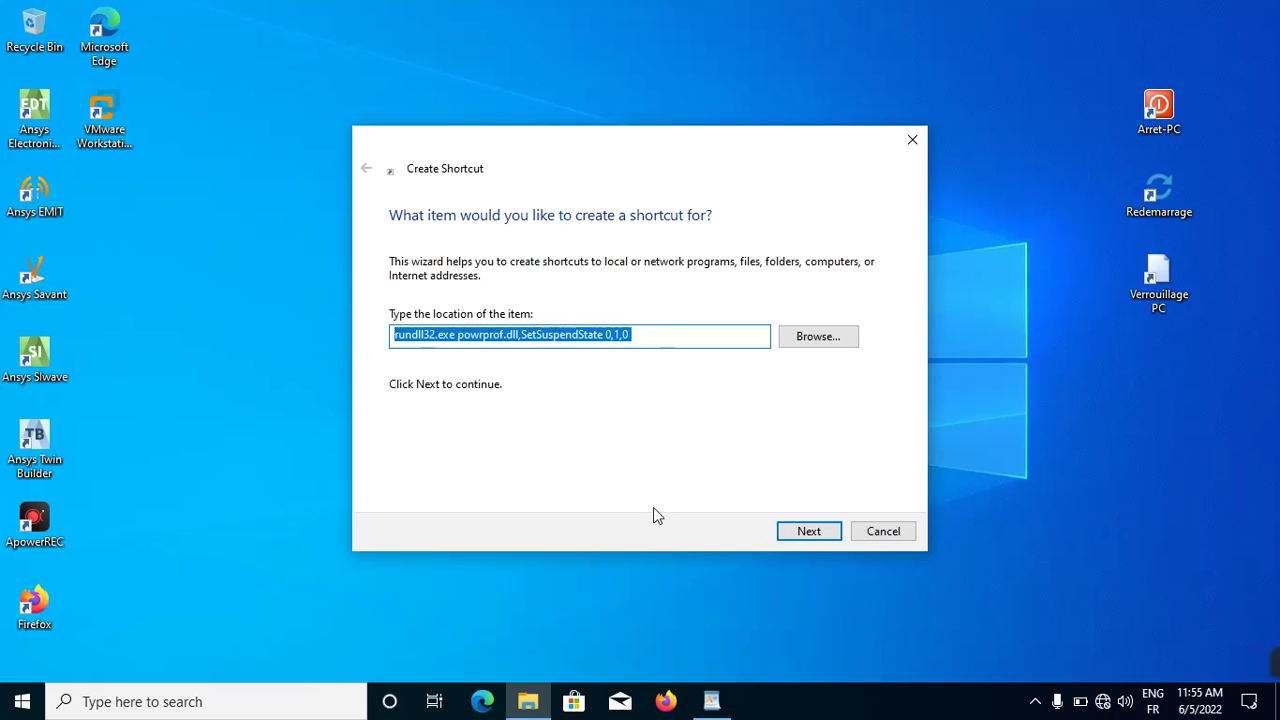
click(826, 531)
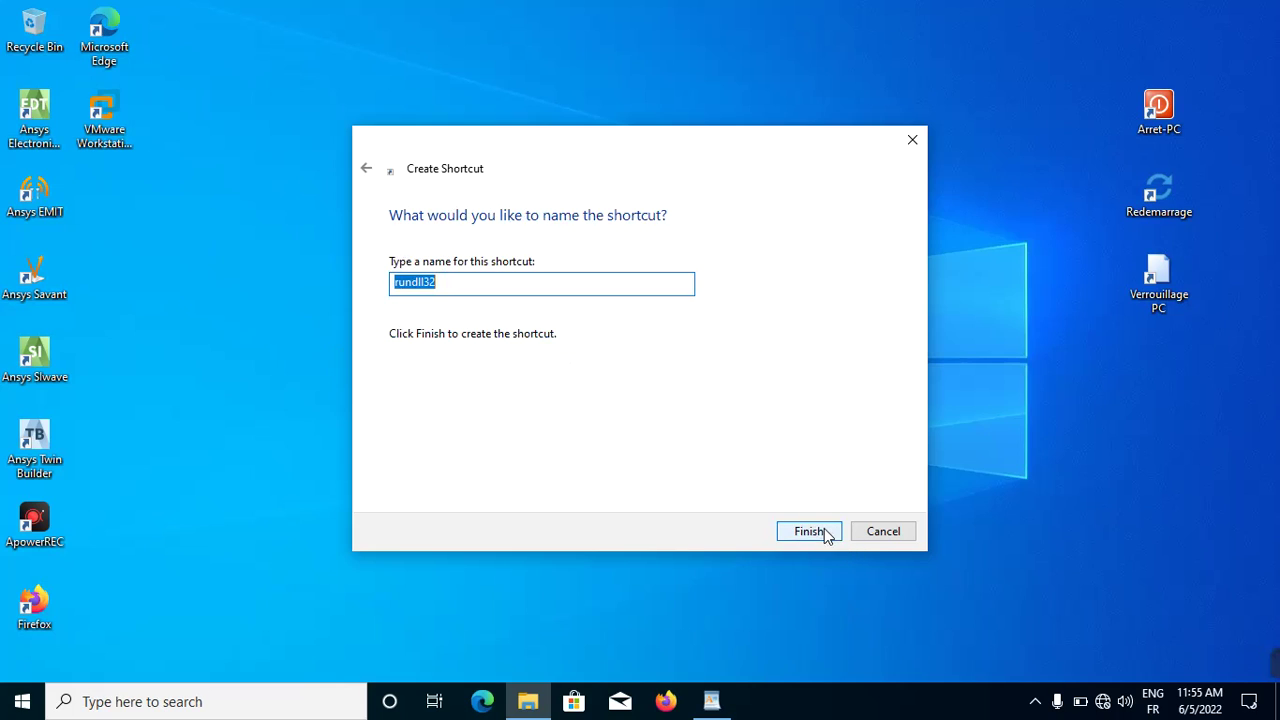
Create the shortcut with the name Mise en veille and move it directly below Verrouillage PC on the desktop
double_click(463, 289)
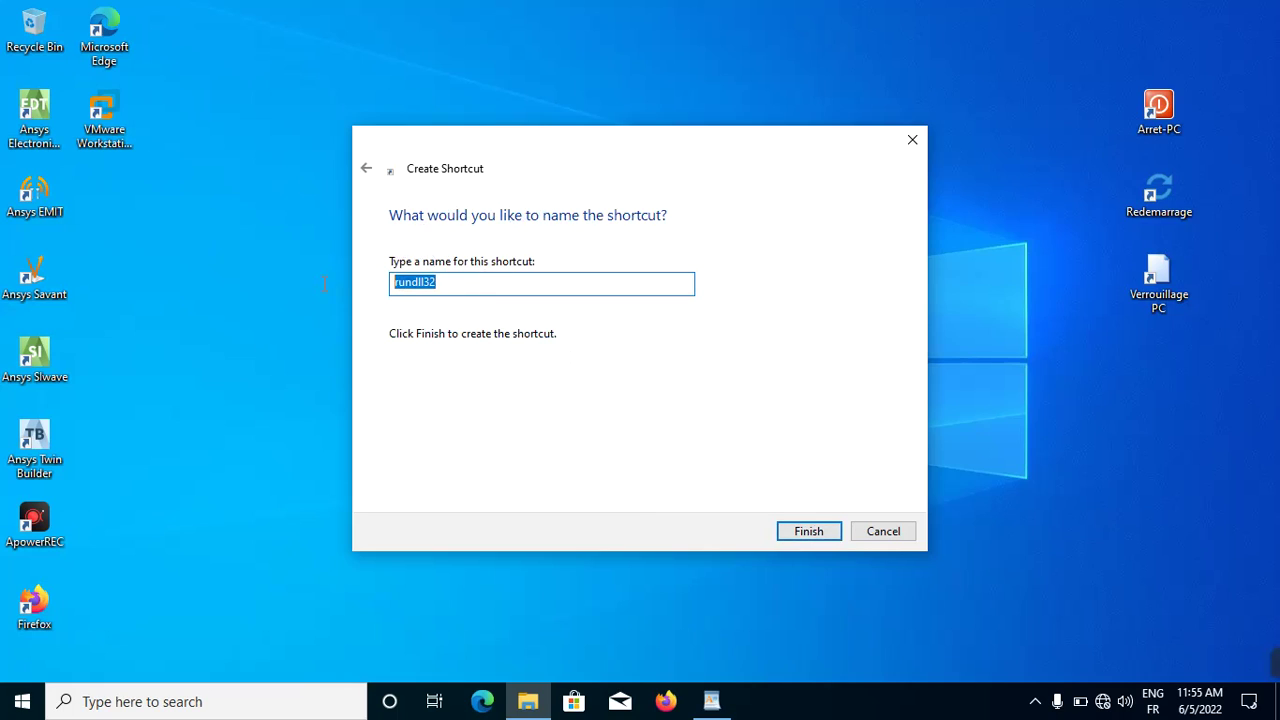
text(MM)
key(BackSpace)
text(i)
key(BackSpace)
text(ie)
key(BackSpace)
text(s)
key(BackSpace)
text(se en veille)
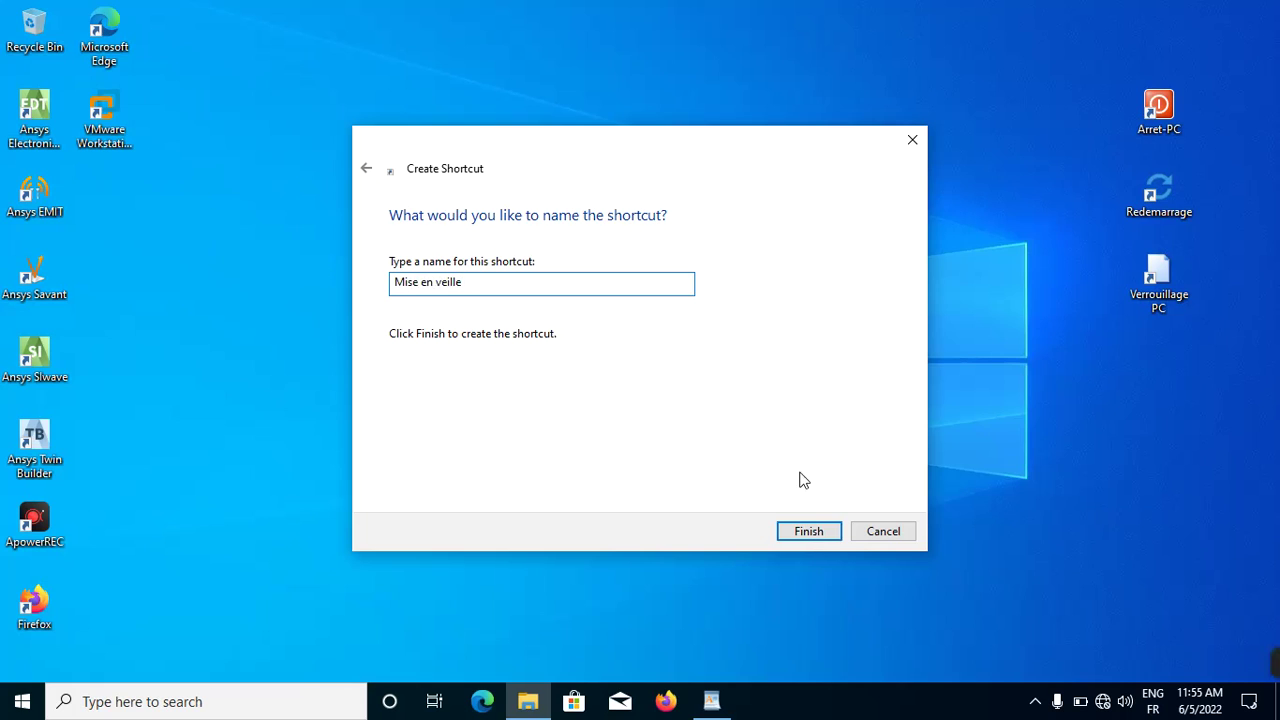
click(830, 535)
drag(403, 200, 568, 300)
drag(1220, 398, 1170, 385)
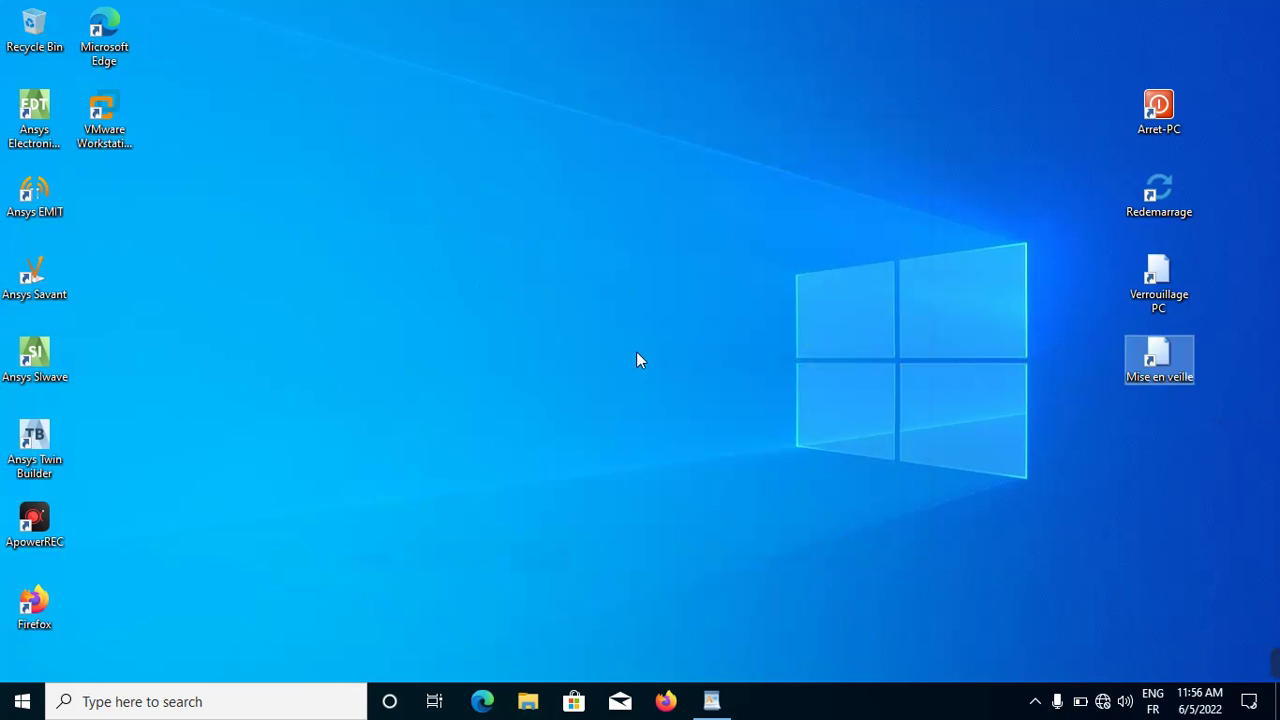
Copy the command "rundll32.exe PowrProf.dll,SetSuspendState" from the MISE EN VEILLE PROLONGEE DU PC section of the WordPad document
click(711, 701)
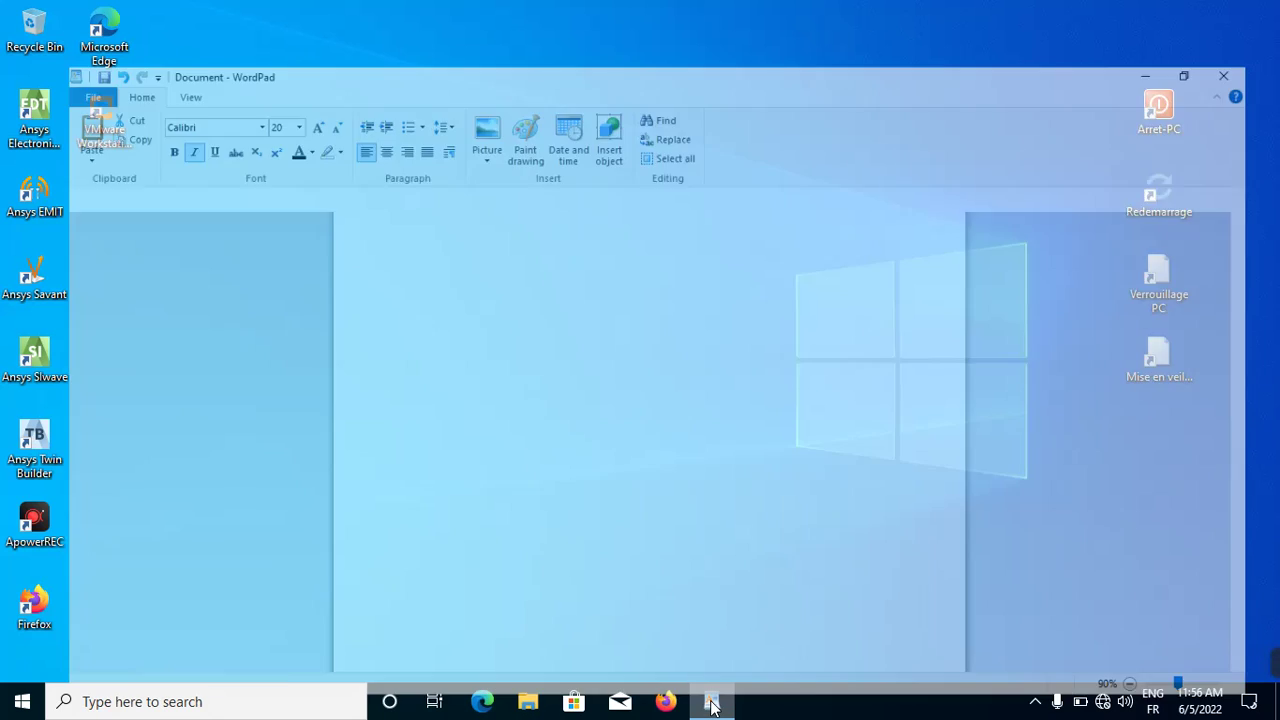
click(711, 701)
click(711, 701)
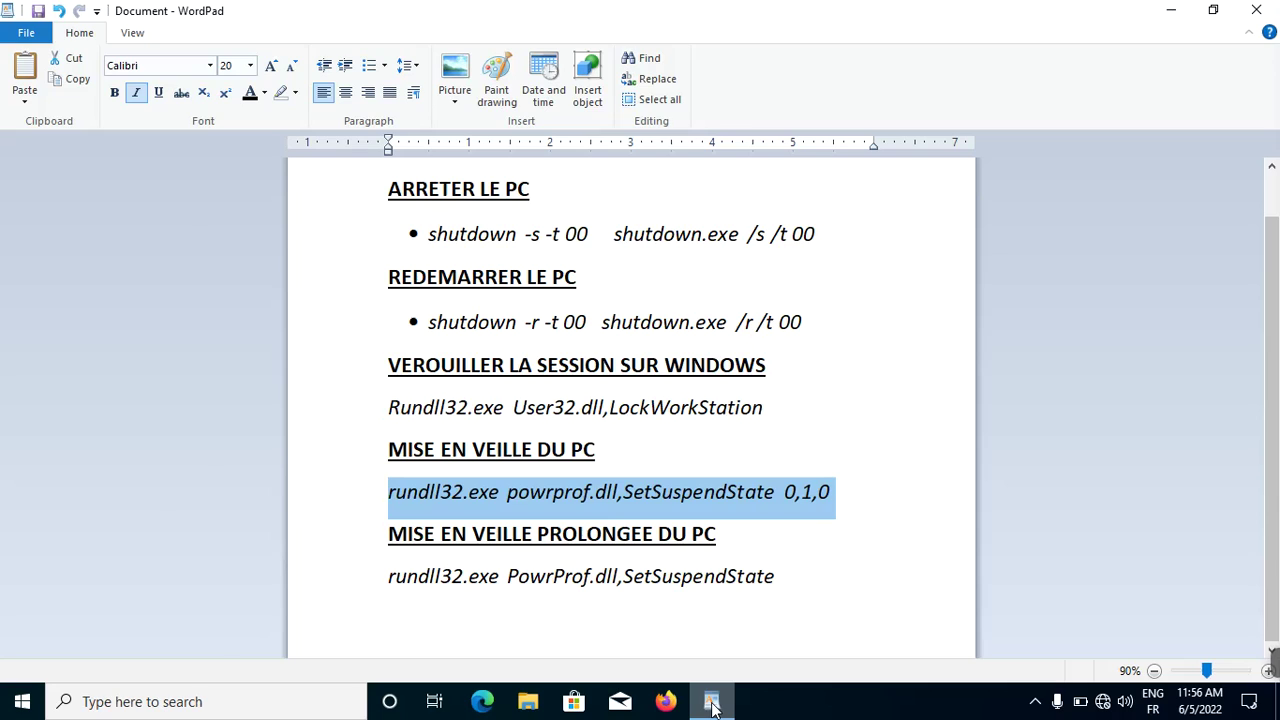
drag(778, 580, 360, 583)
key(ctrl+c)
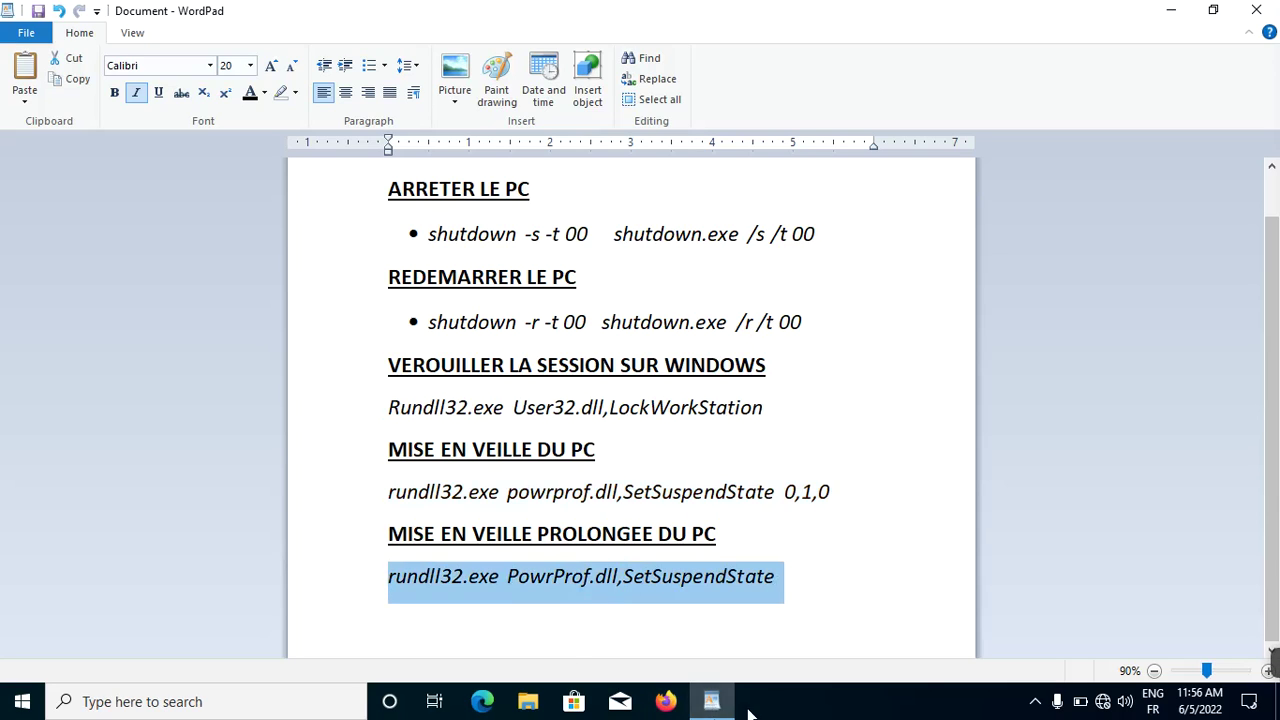
Start a new desktop shortcut with the copied "rundll32.exe PowrProf.dll,SetSuspendState" as its item location, and continue to the naming page
click(711, 701)
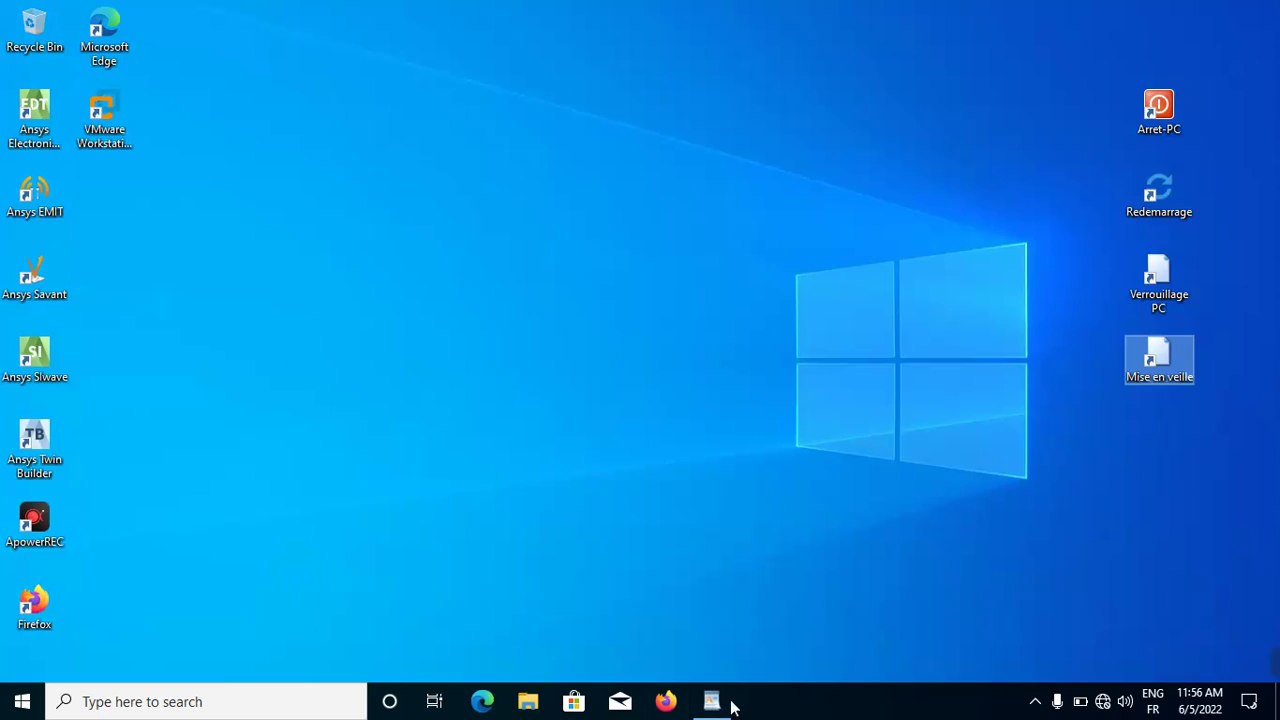
right_click(399, 413)
mouse_move(463, 563)
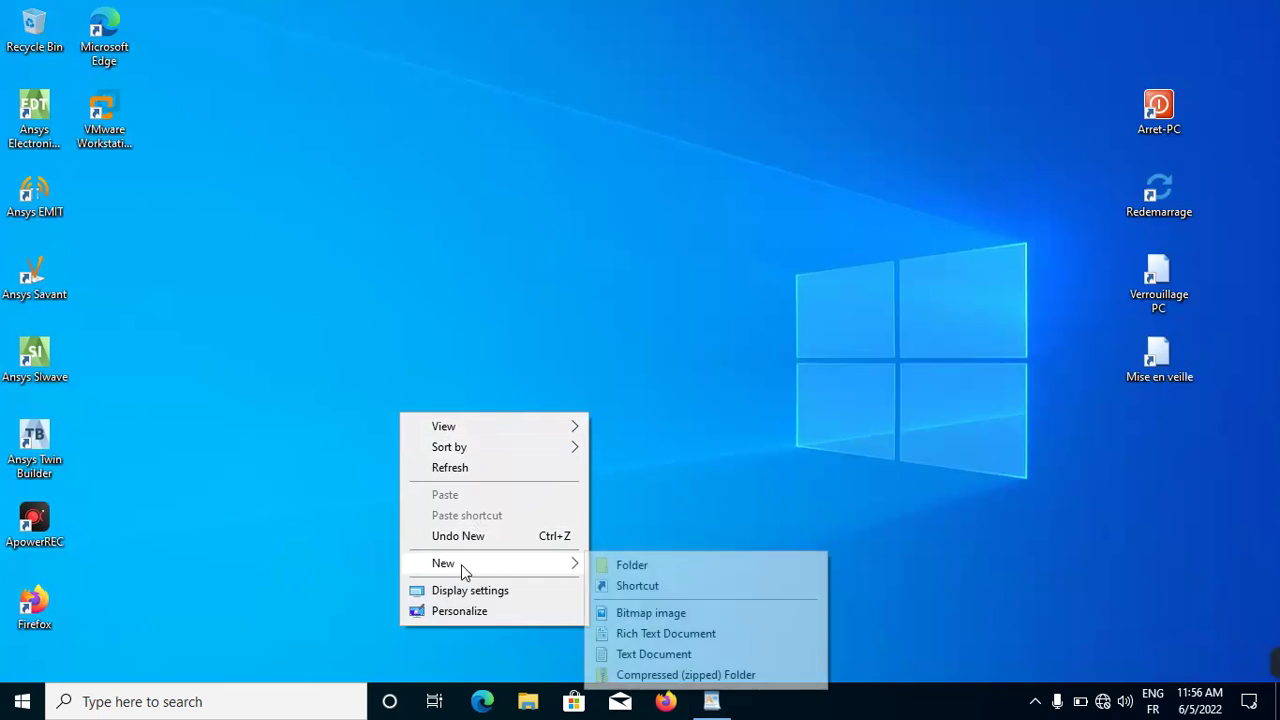
click(699, 591)
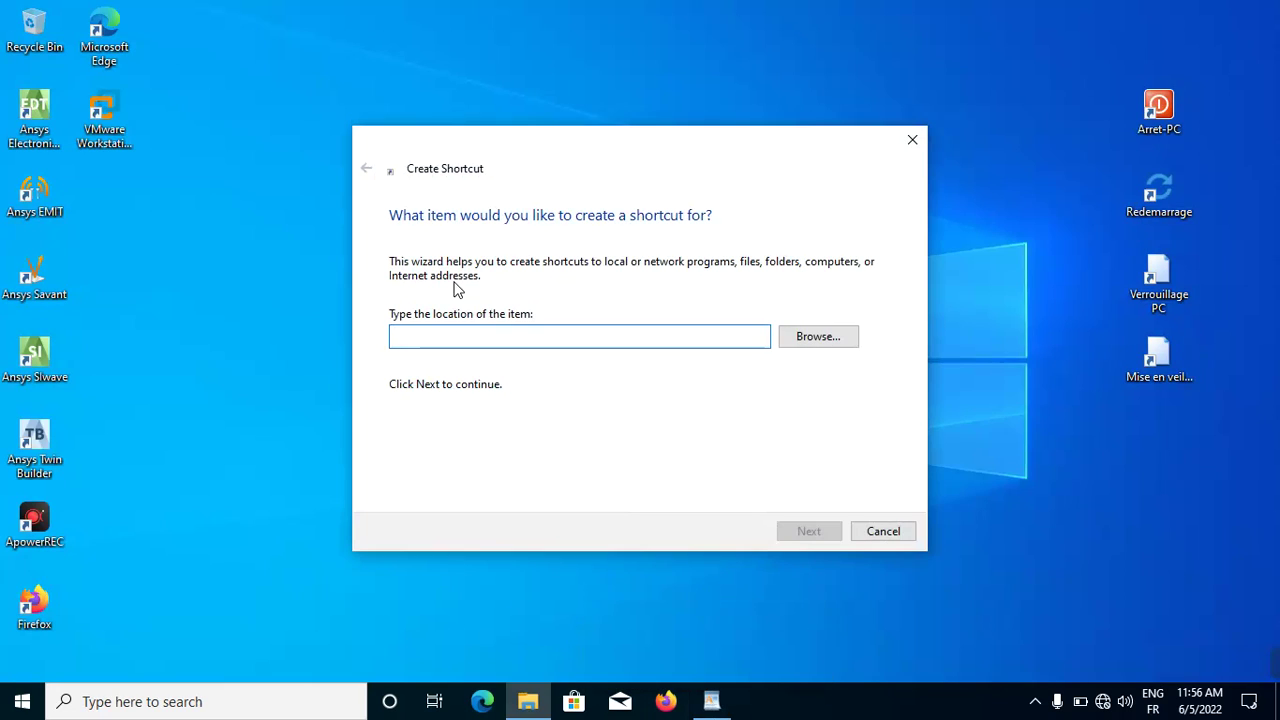
key(ctrl+v)
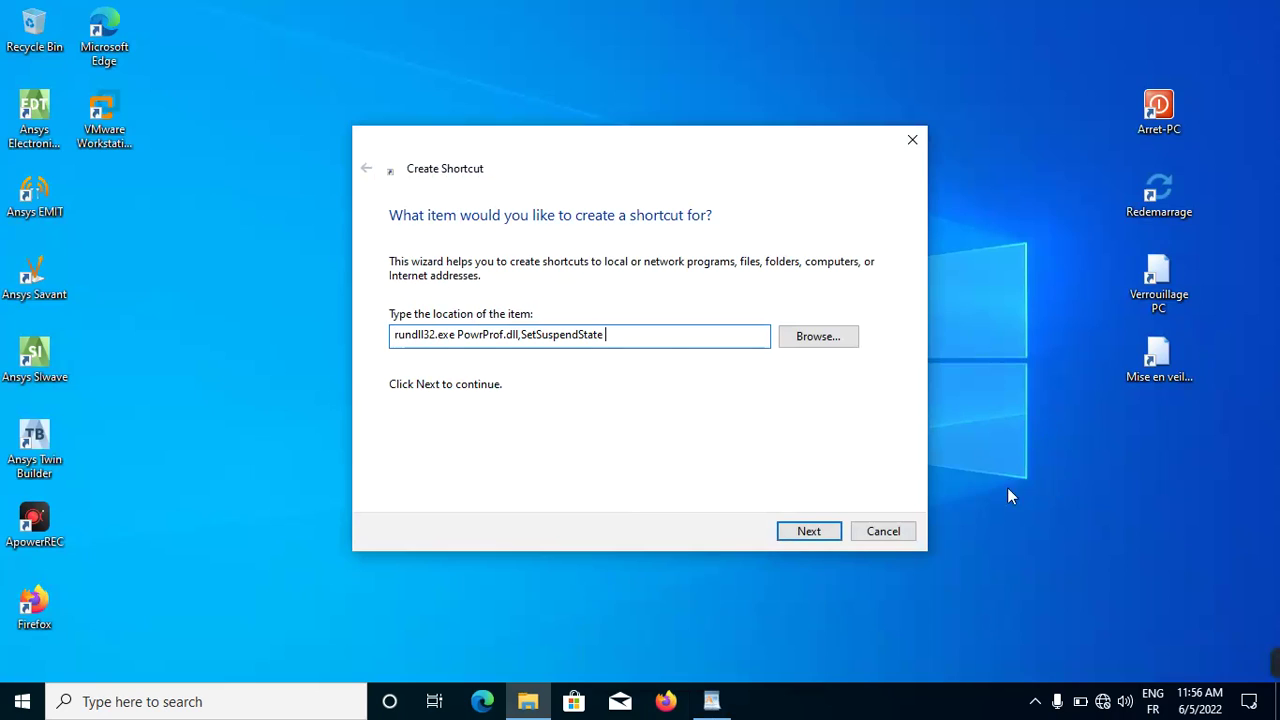
click(807, 535)
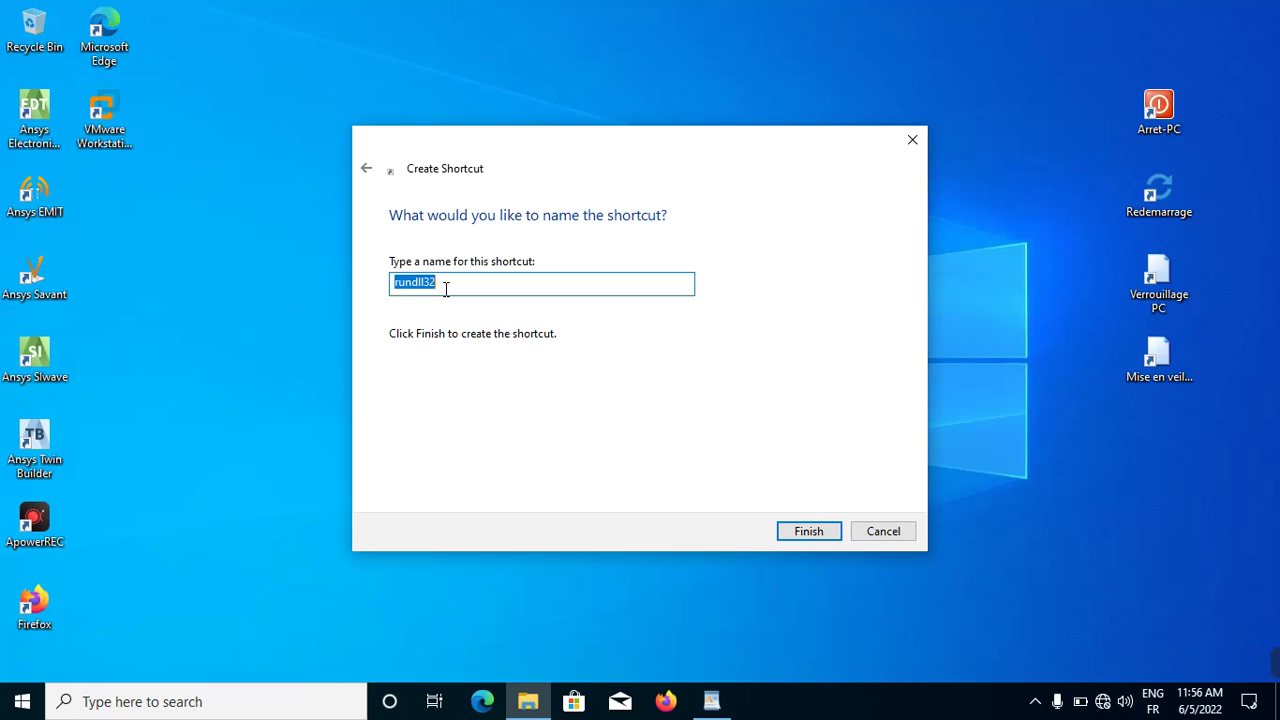
Create the shortcut with the name Mise en veille prolongée, move it directly below Mise en veille and deselect it
text(Mise en veille p)
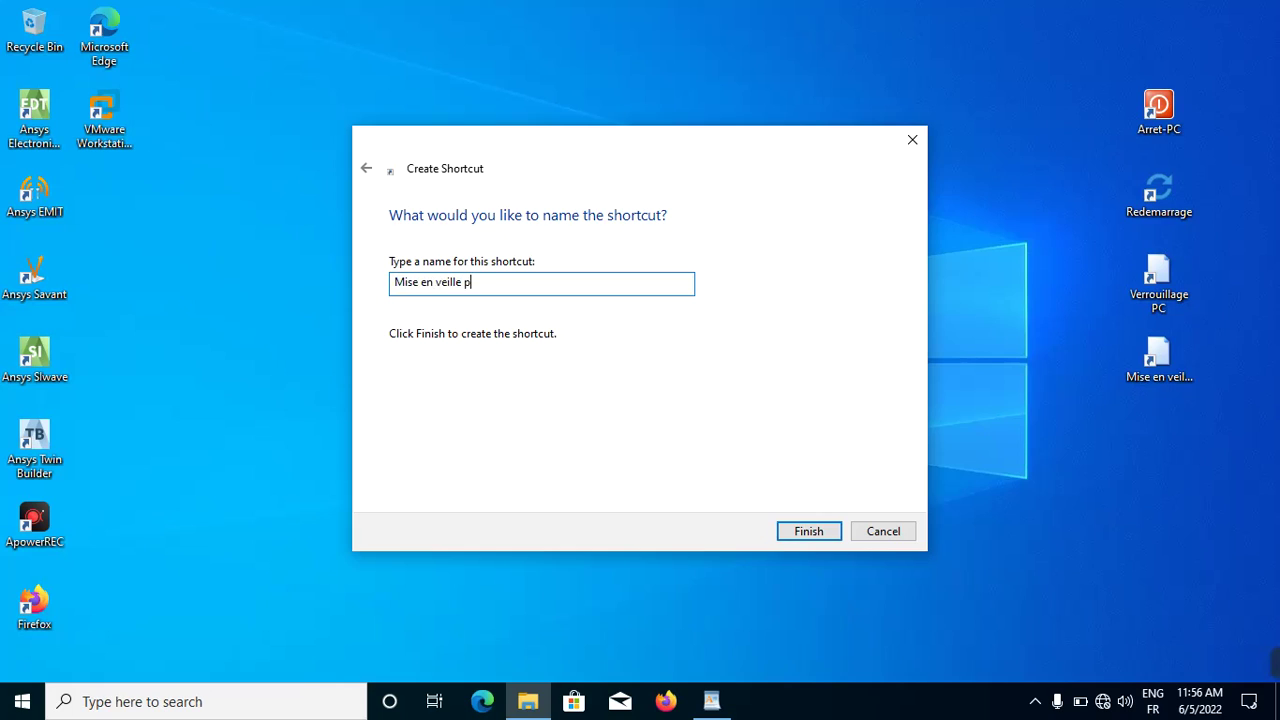
text(rolongée)
click(818, 533)
drag(395, 440, 1163, 457)
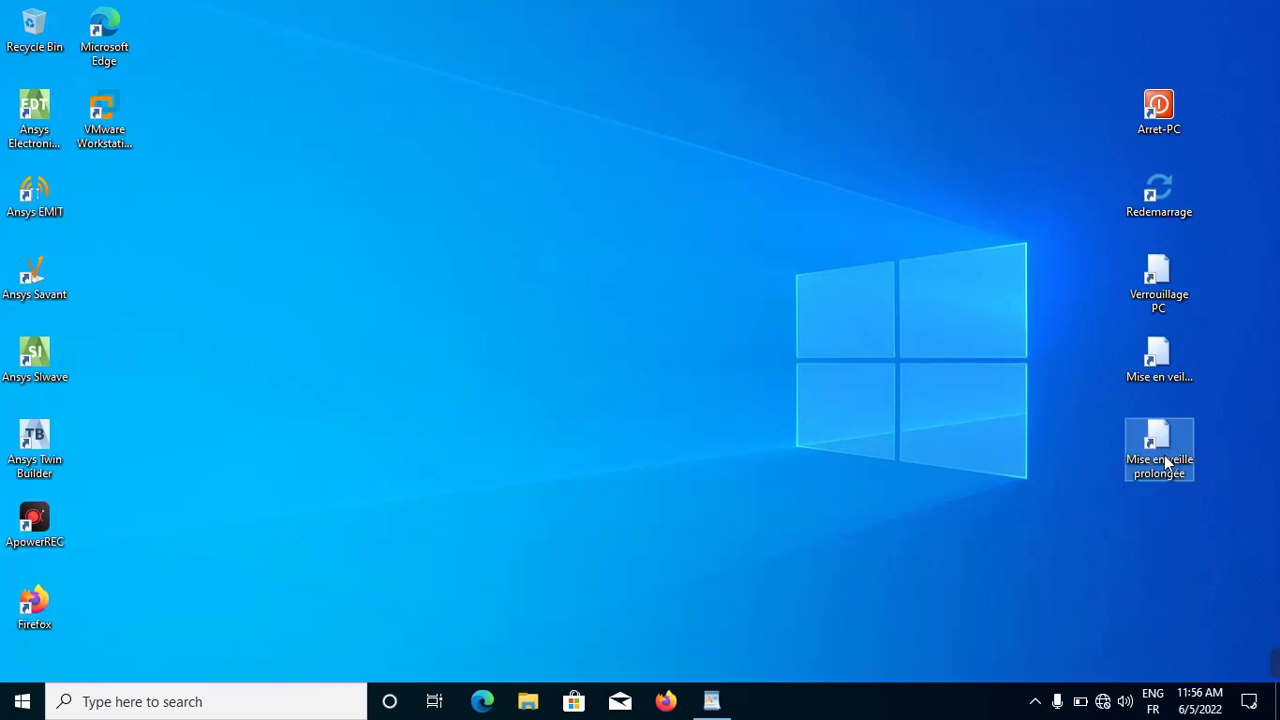
click(1077, 399)
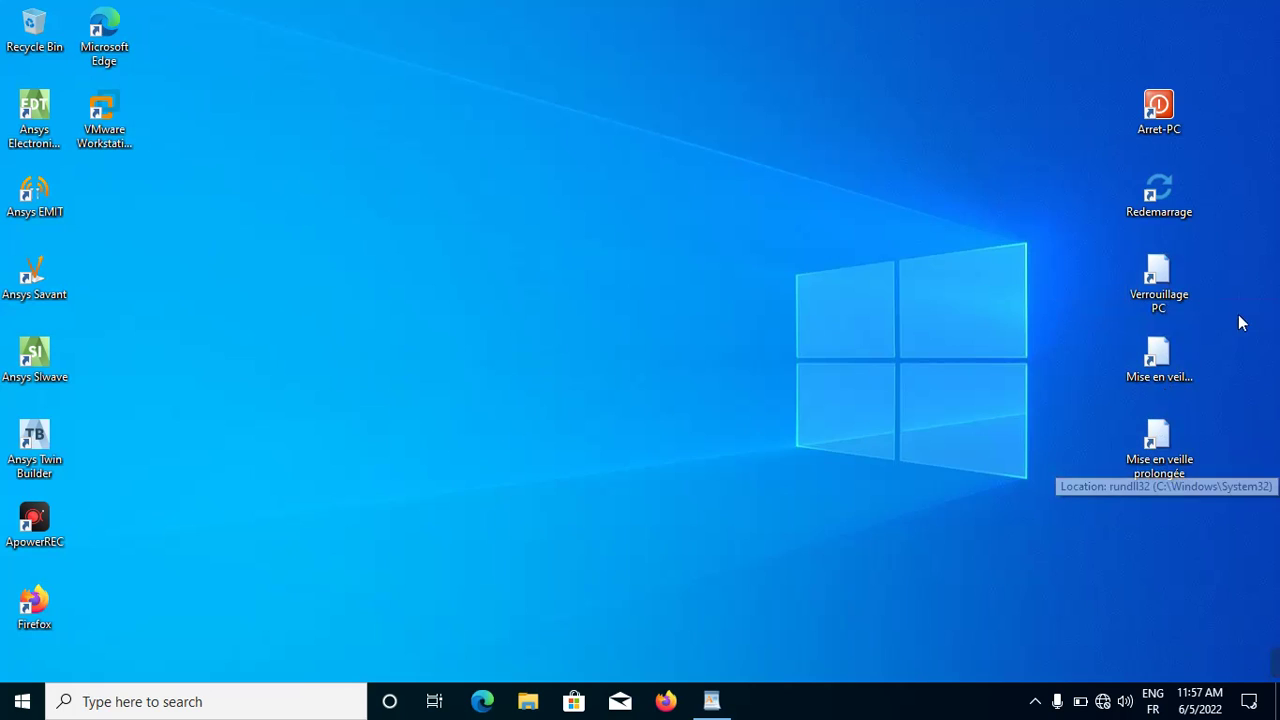
Test the Verrouillage PC shortcut by locking the session, return from the lock screen and close the browser window it opens
double_click(1158, 280)
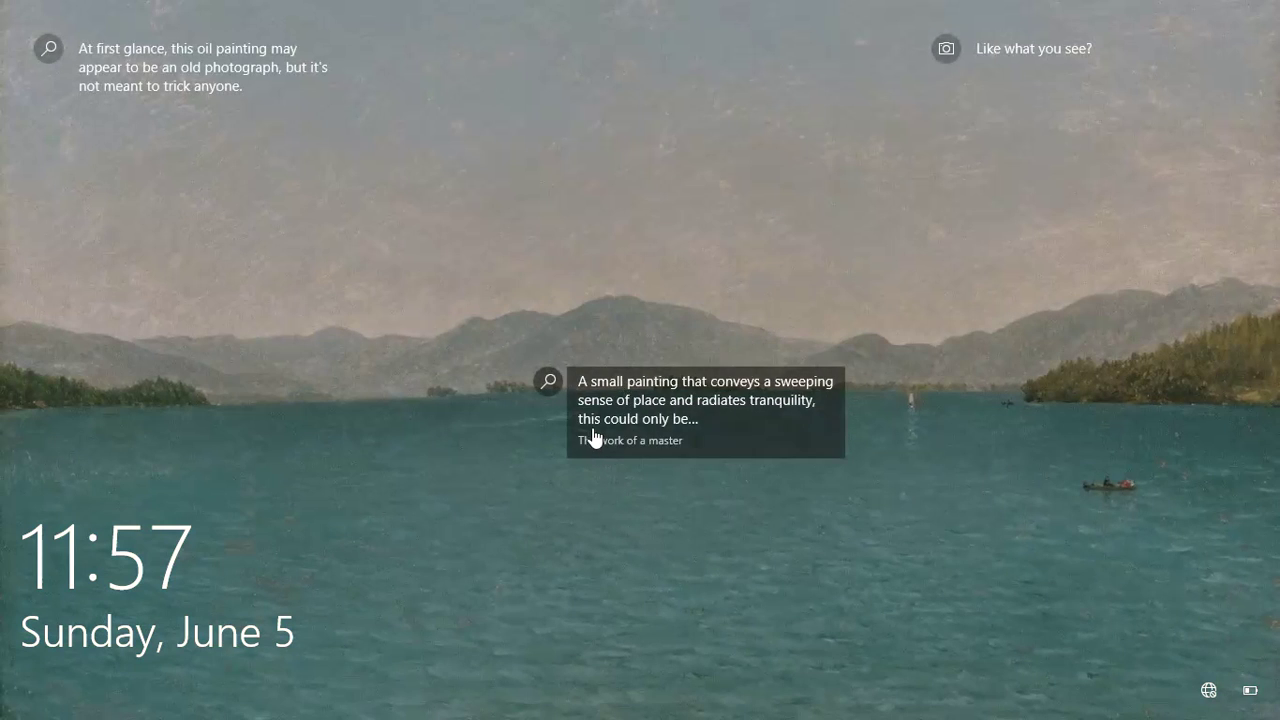
click(592, 437)
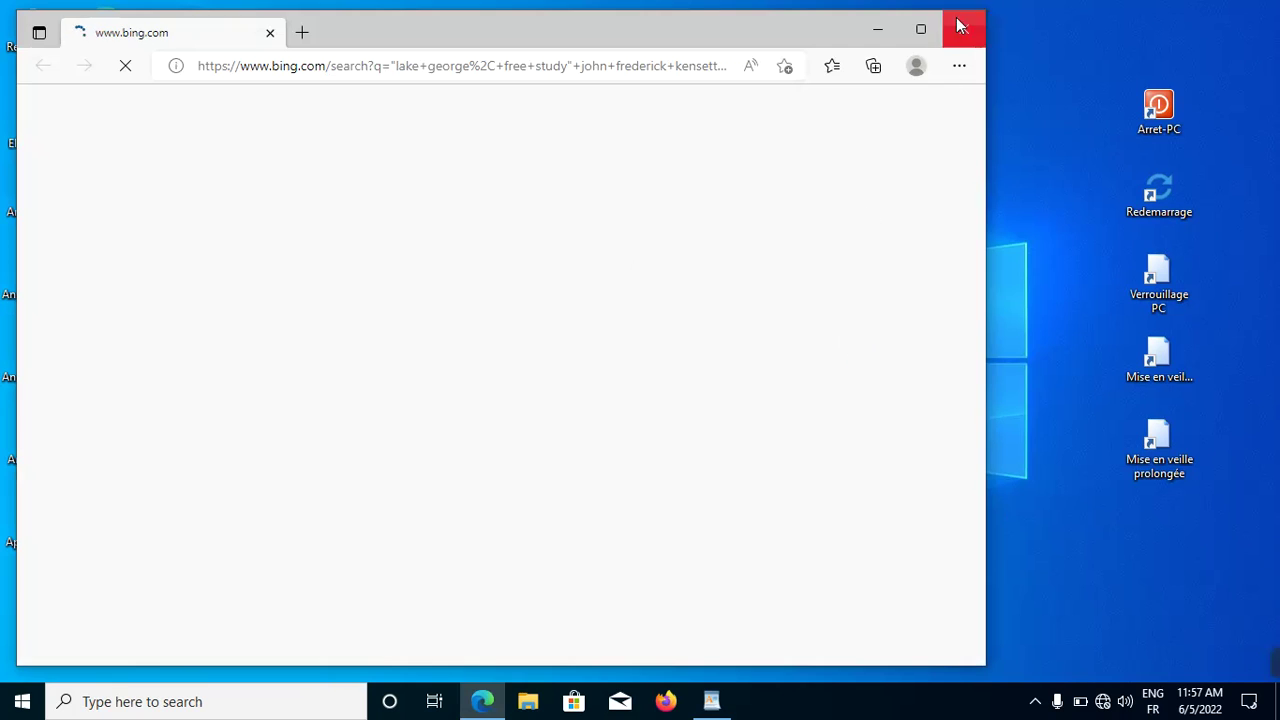
click(963, 29)
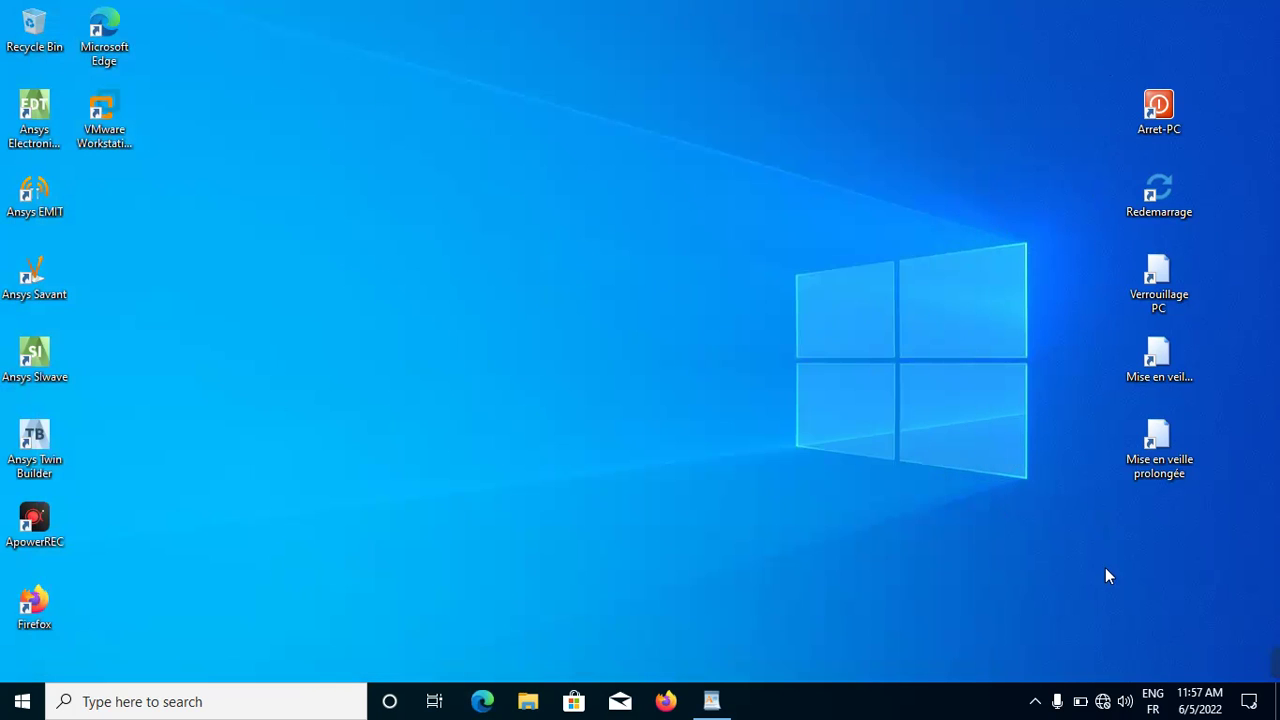
Bring up the WordPad document, reduce its window from full screen and move it away from the new desktop shortcuts
click(713, 701)
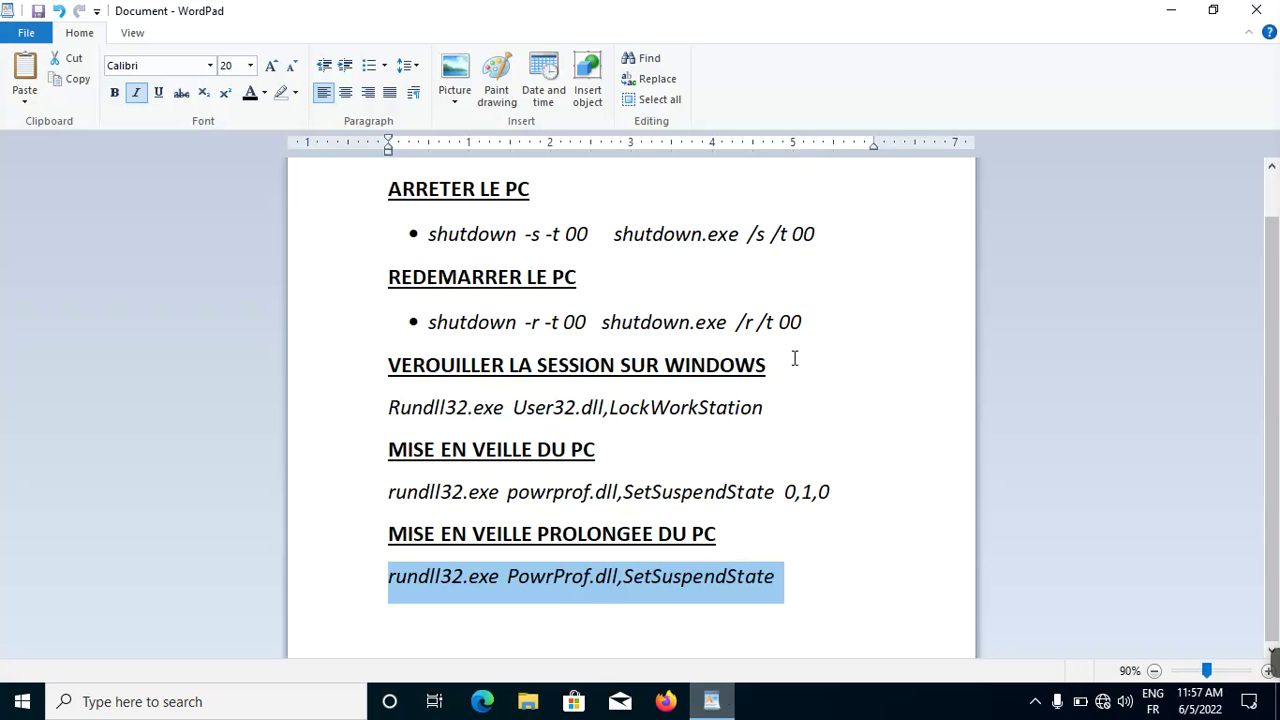
click(1213, 10)
drag(857, 170, 653, 158)
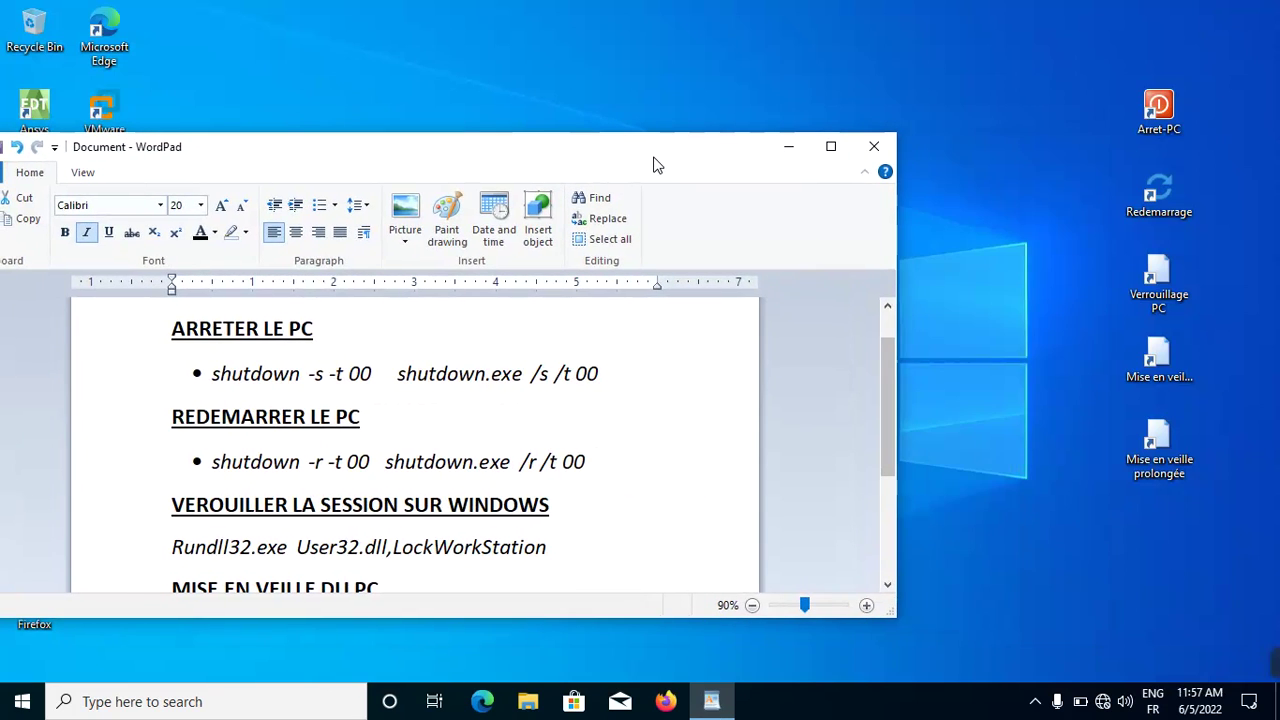
Examine the two alternative shutdown commands under ARRETER LE PC in the WordPad document, highlighting each form for comparison
drag(655, 165, 656, 129)
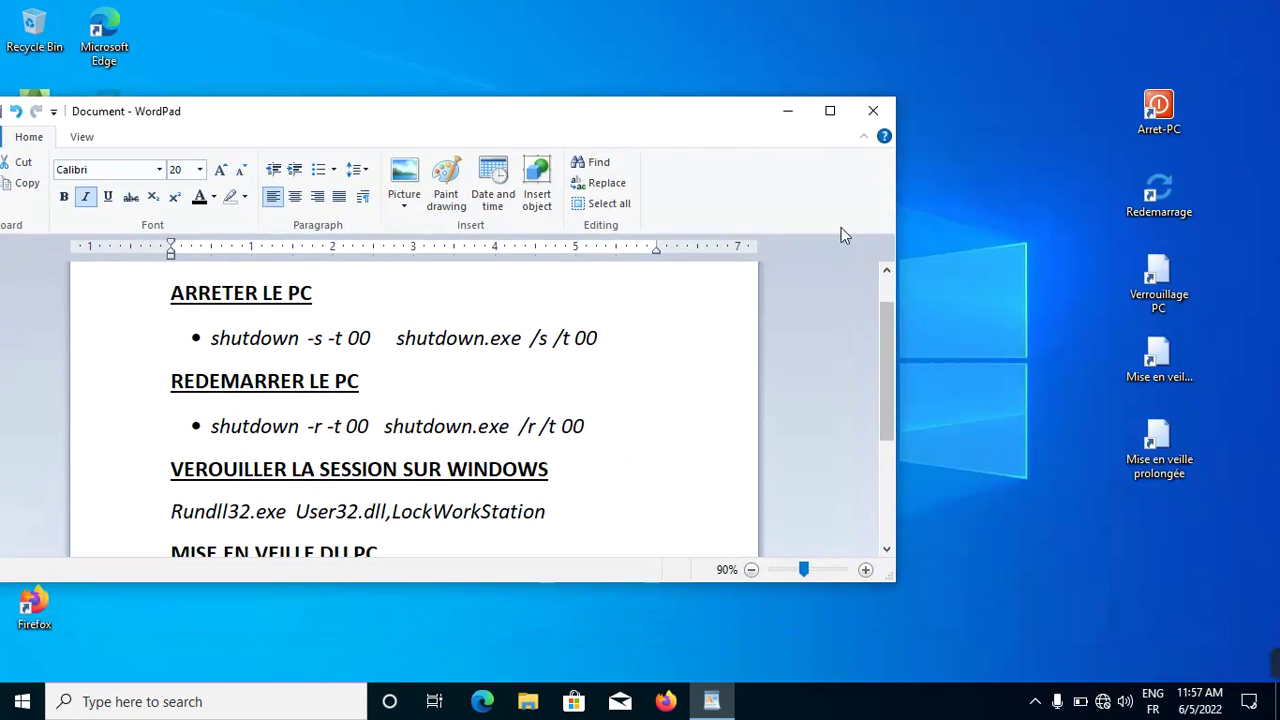
drag(888, 346, 878, 287)
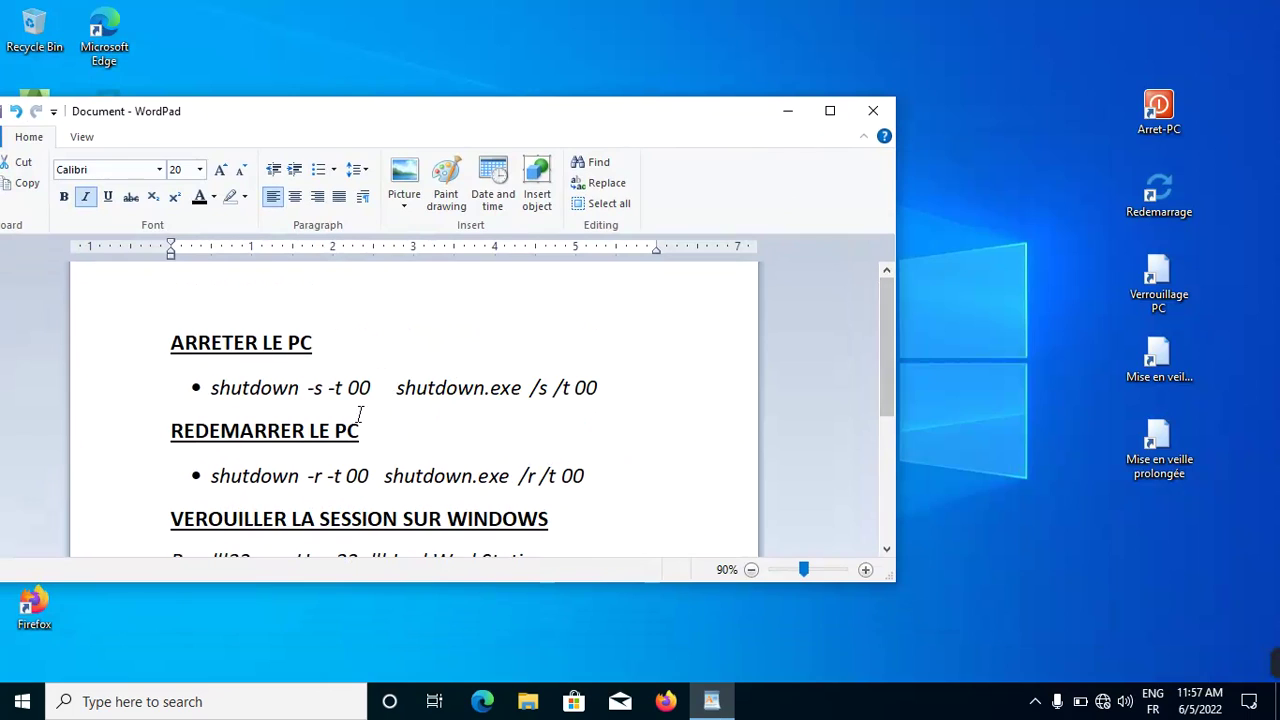
click(338, 392)
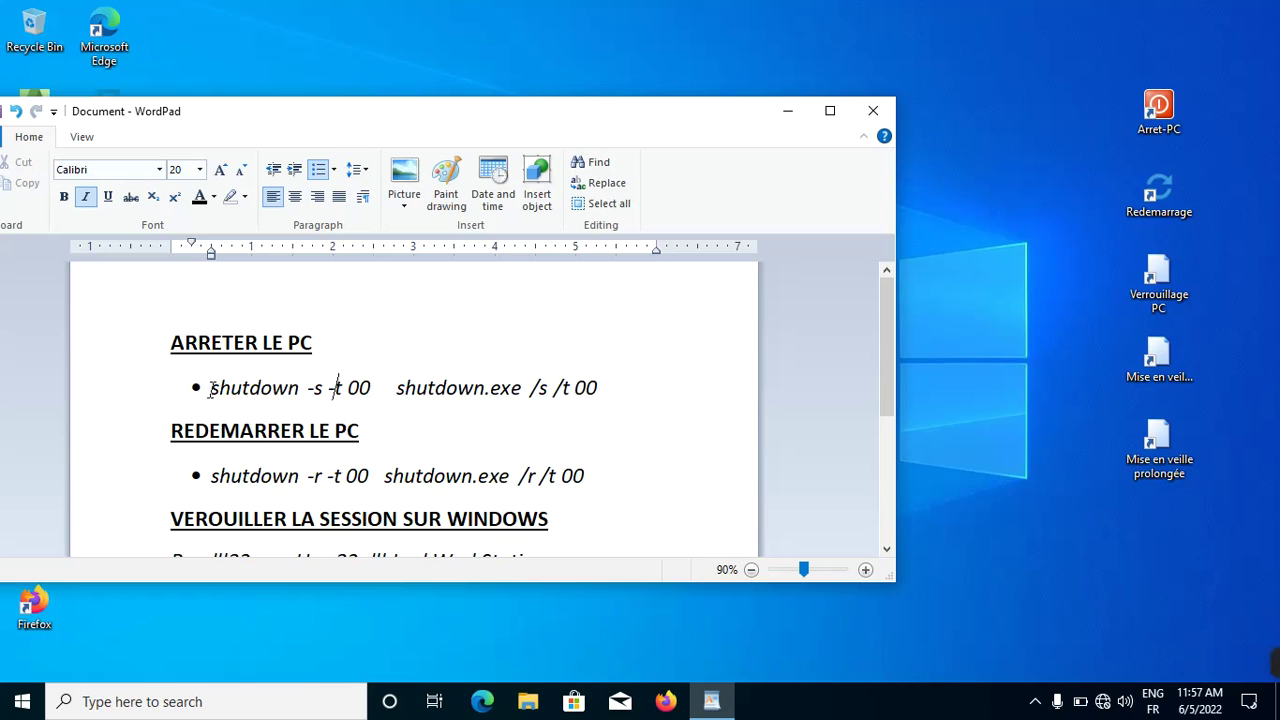
drag(210, 388, 368, 398)
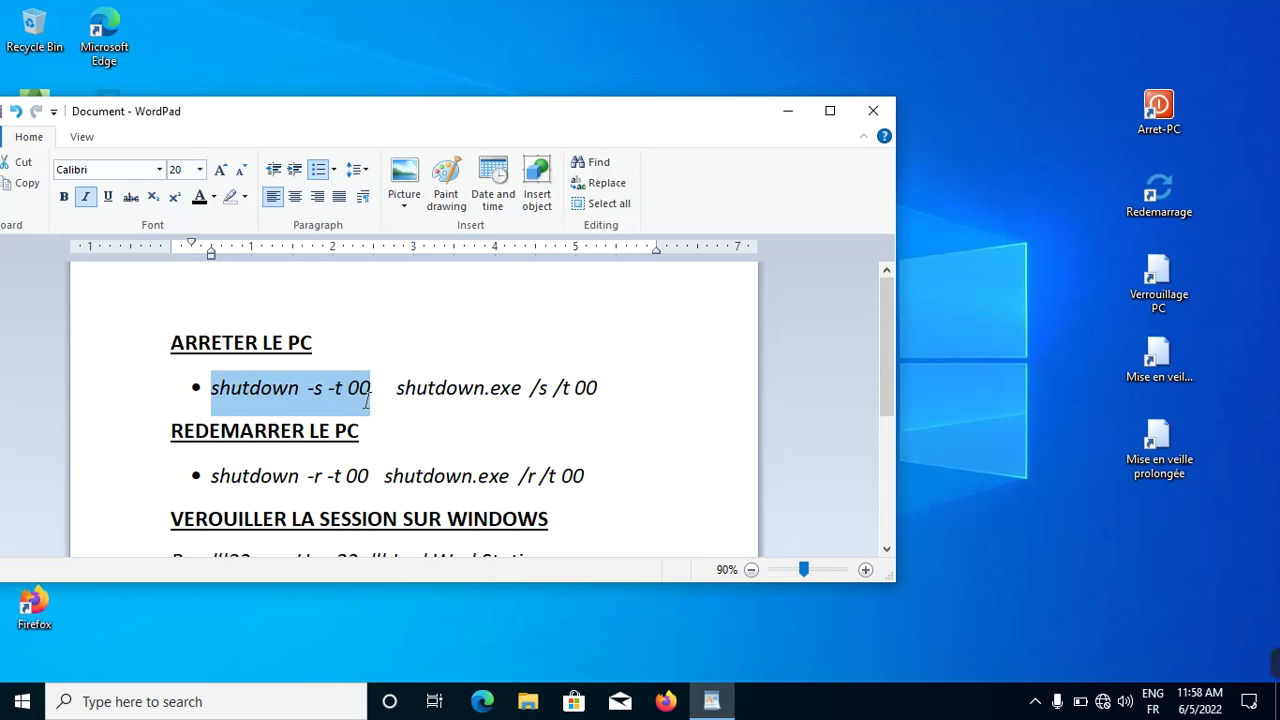
click(397, 386)
drag(398, 386, 620, 390)
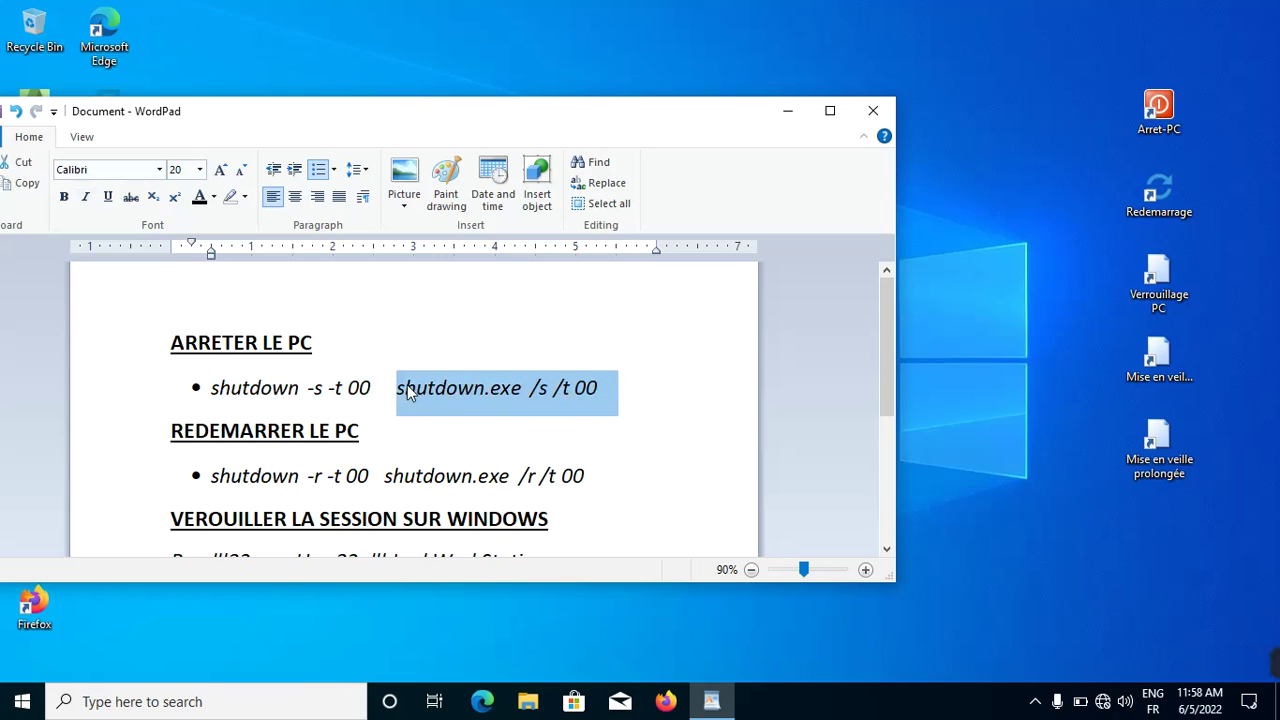
drag(394, 388, 255, 390)
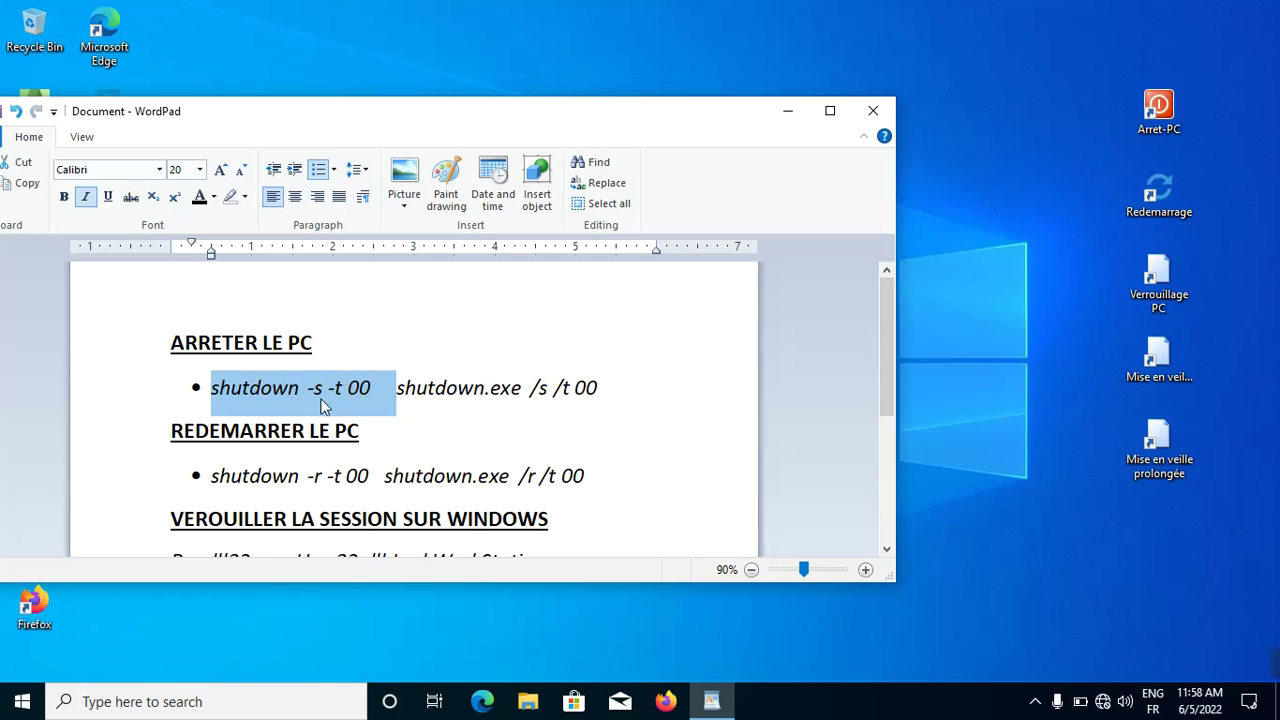
click(289, 388)
triple_click(513, 388)
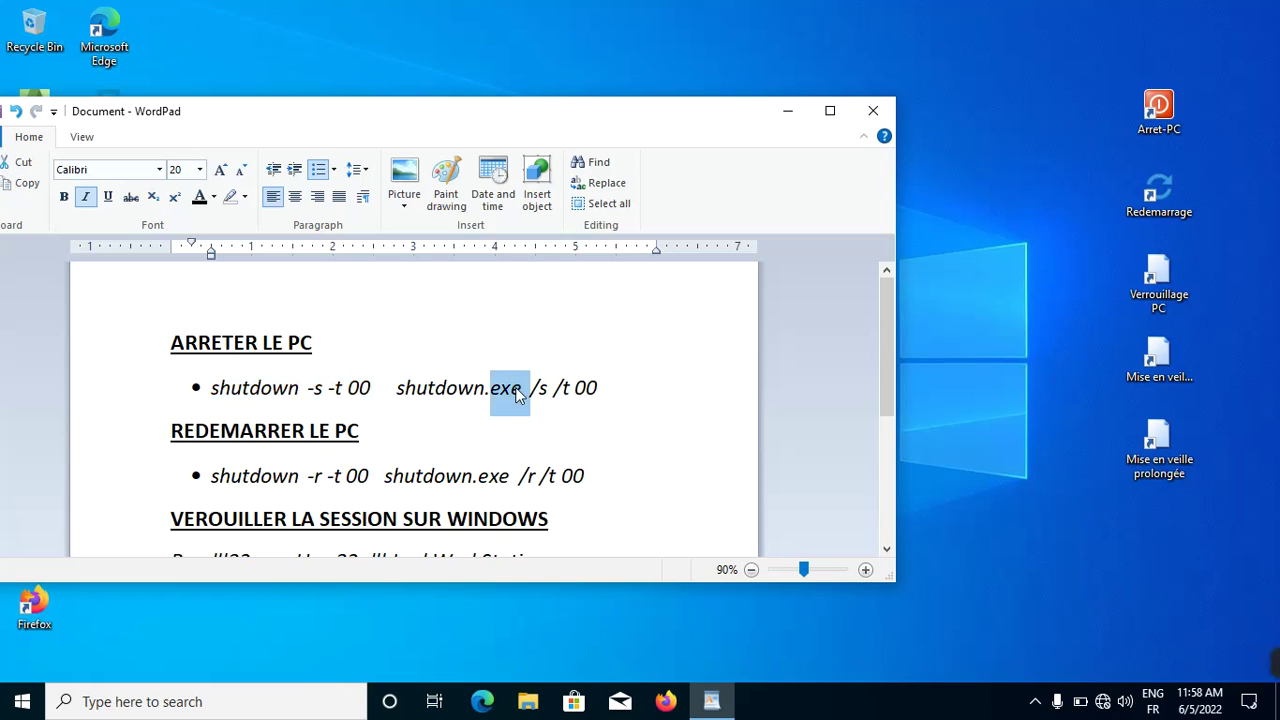
Examine the two alternative restart commands under REDEMARRER LE PC, highlighting each form for comparison
scroll(360, 390, down, 2)
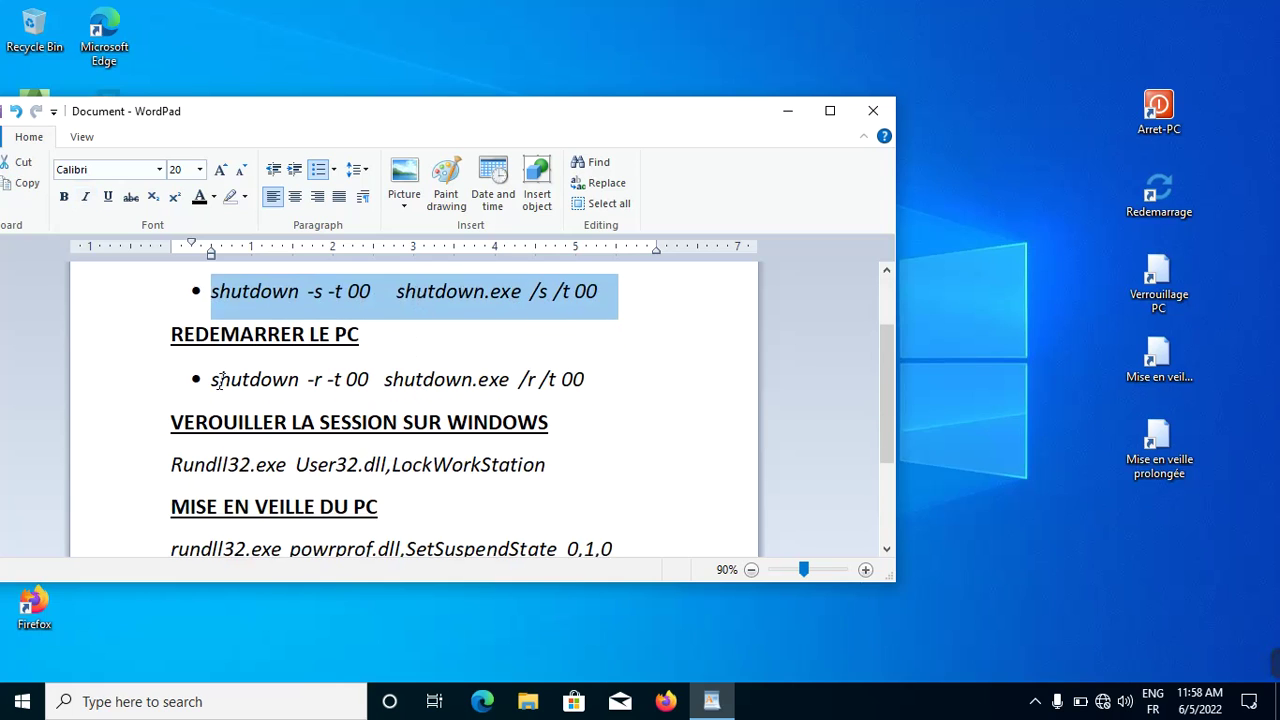
drag(376, 380, 260, 377)
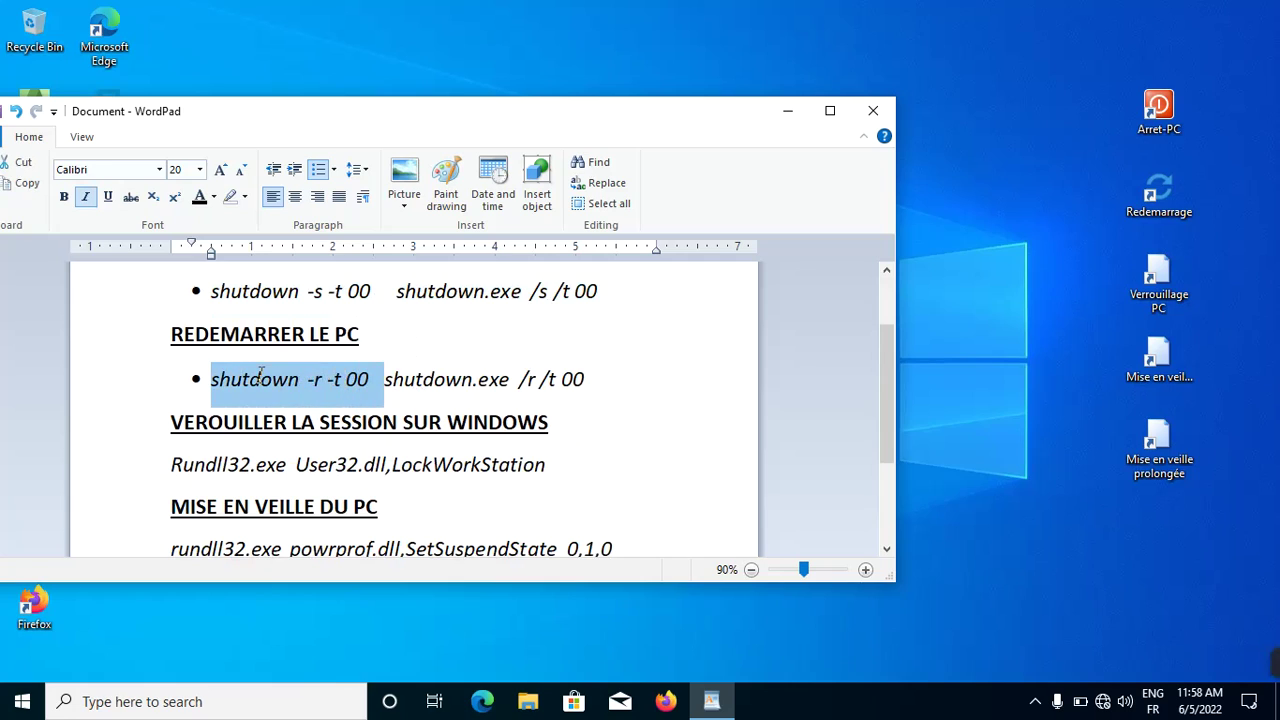
click(593, 379)
drag(593, 379, 407, 386)
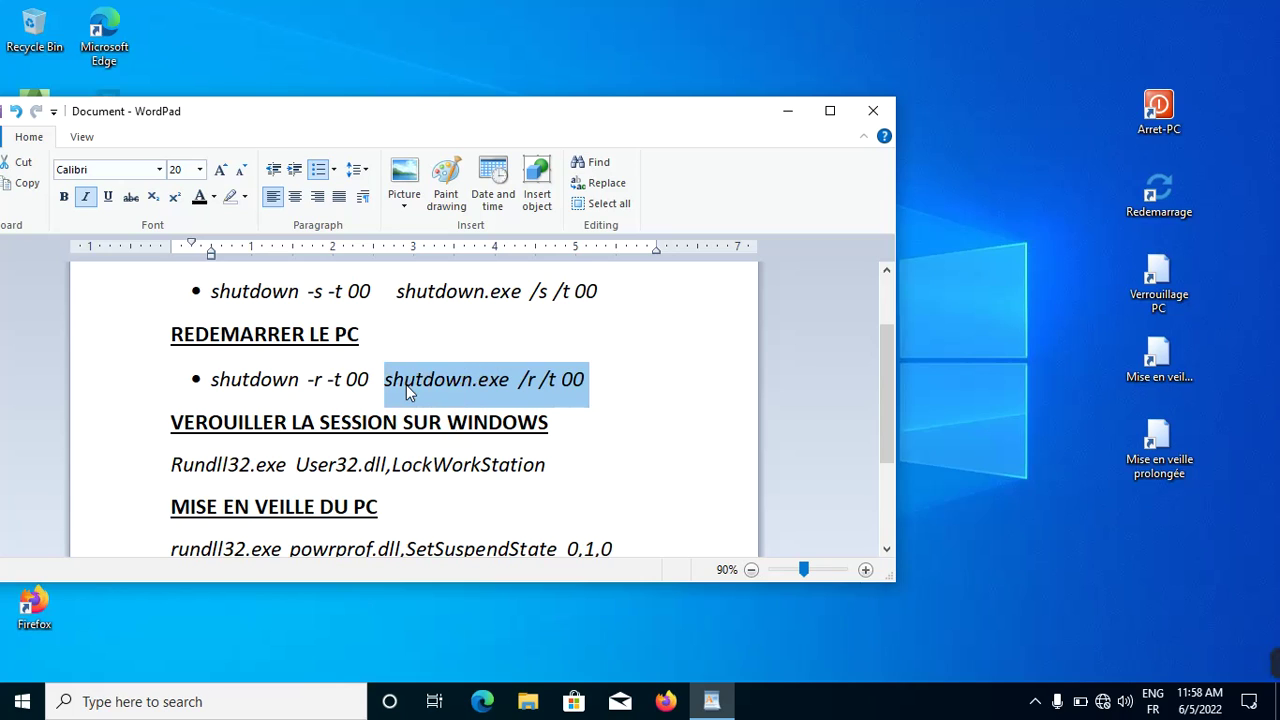
scroll(552, 397, down, 1)
scroll(552, 397, up, 1)
Change the delay in the shutdown.exe /r /t restart command to 60
click(578, 381)
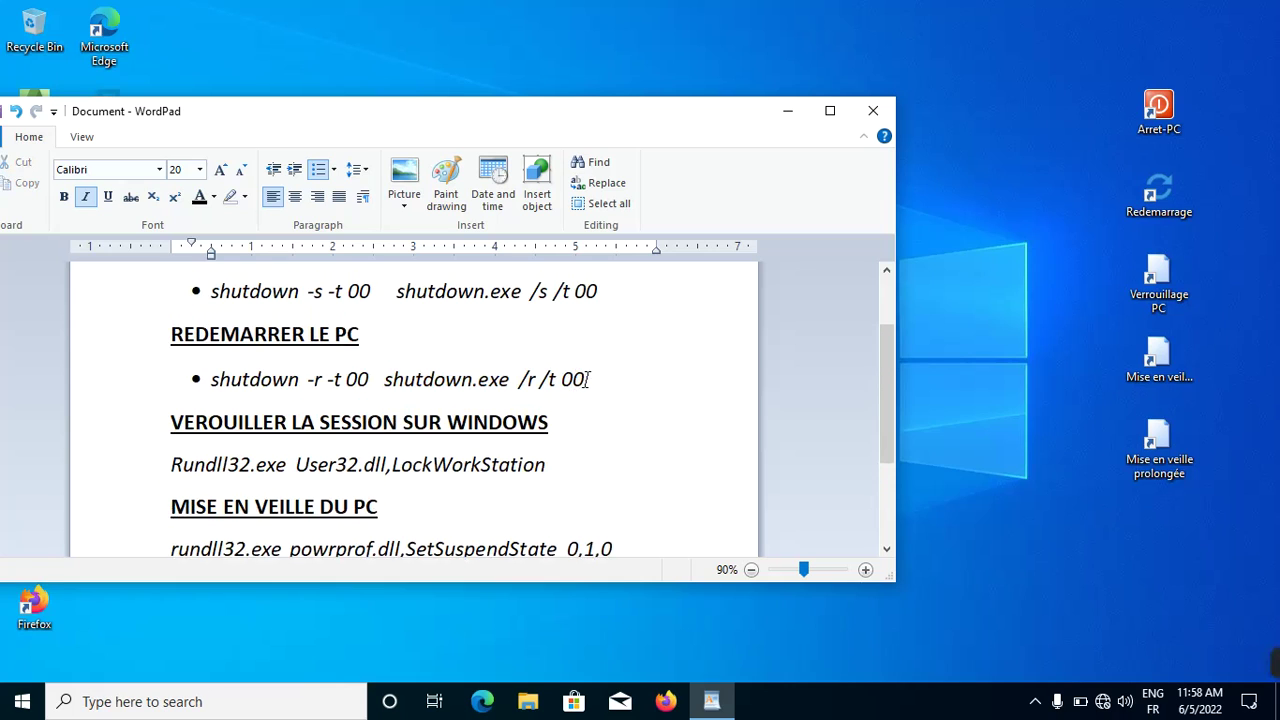
double_click(578, 380)
click(582, 380)
double_click(574, 380)
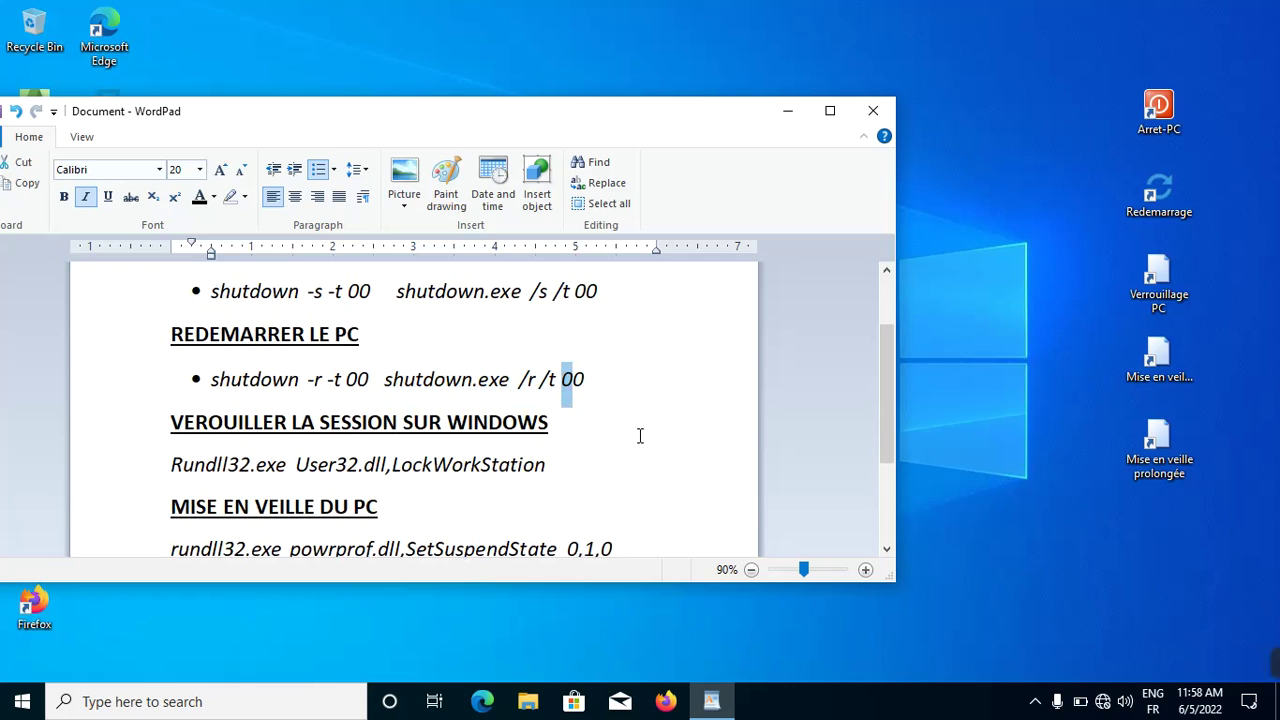
text(-)
key(BackSpace)
key(Caps_Lock)
text(6)
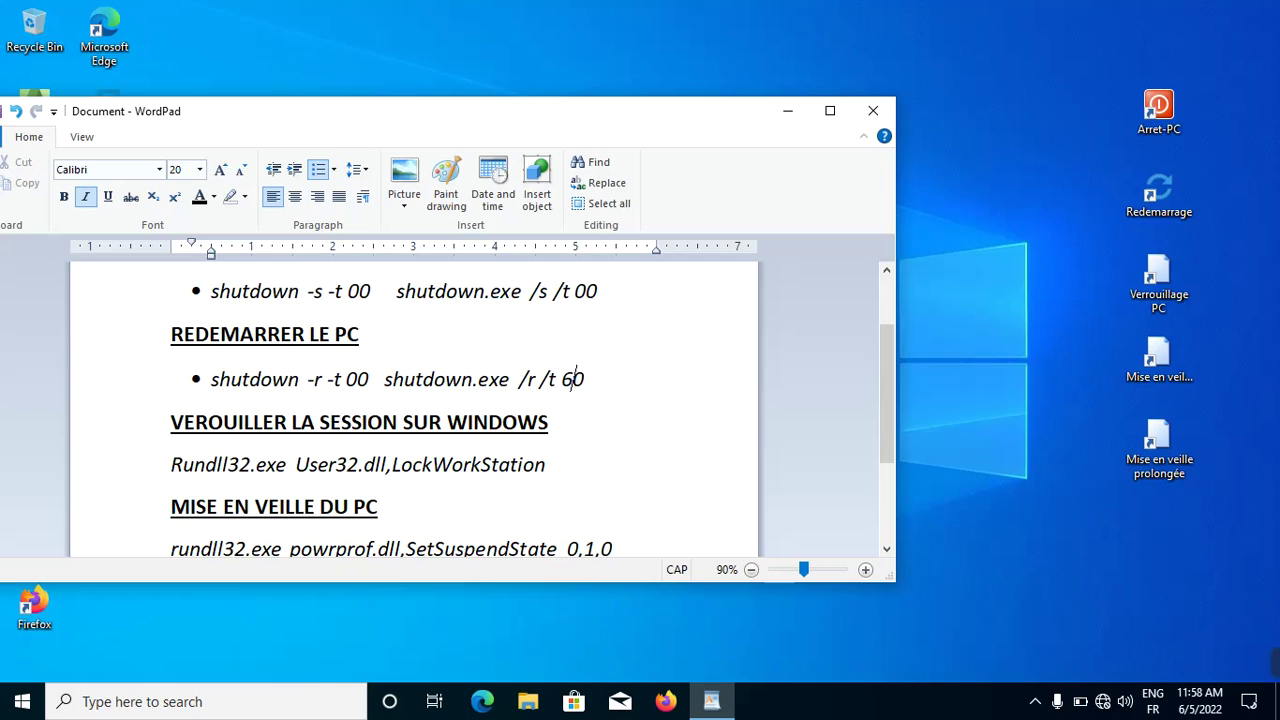
Review the edited restart command and the rest of the command list, highlighting everything from the hibernation command up to ARRETER LE PC
click(600, 377)
drag(598, 381, 300, 375)
click(548, 405)
click(240, 334)
scroll(354, 354, up, 2)
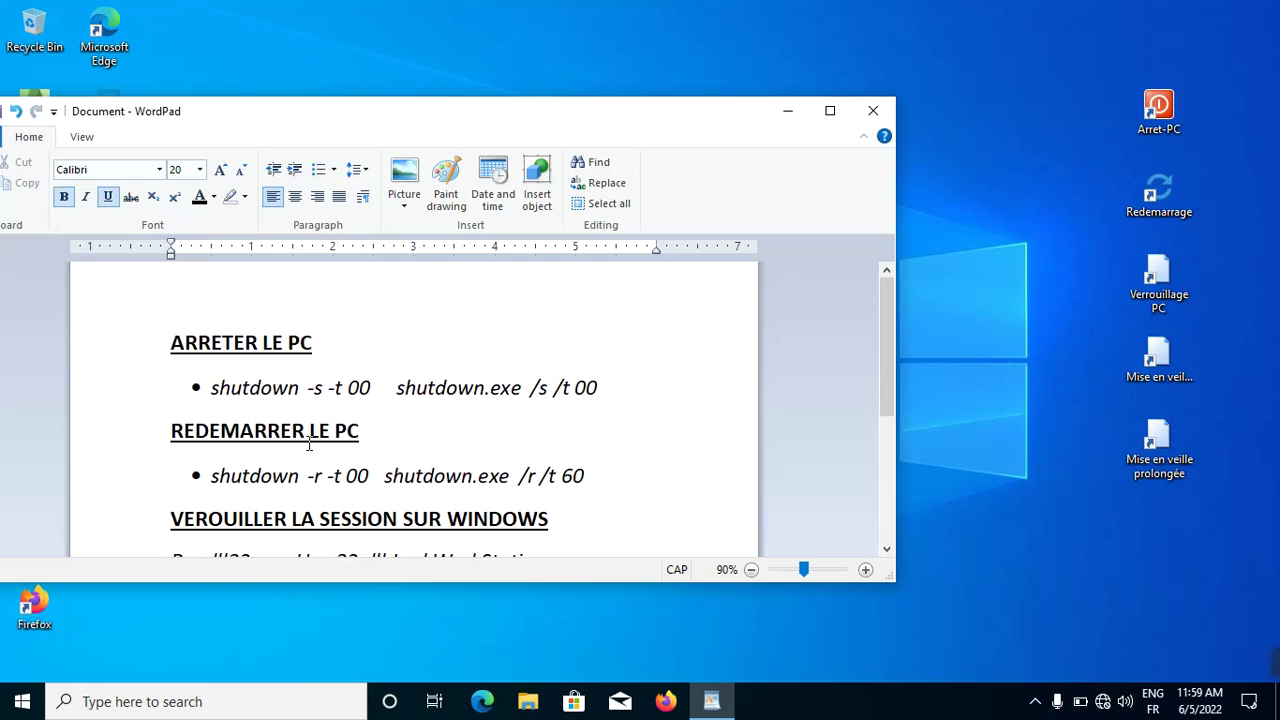
scroll(543, 466, down, 3)
scroll(542, 465, up, 2)
scroll(542, 465, down, 2)
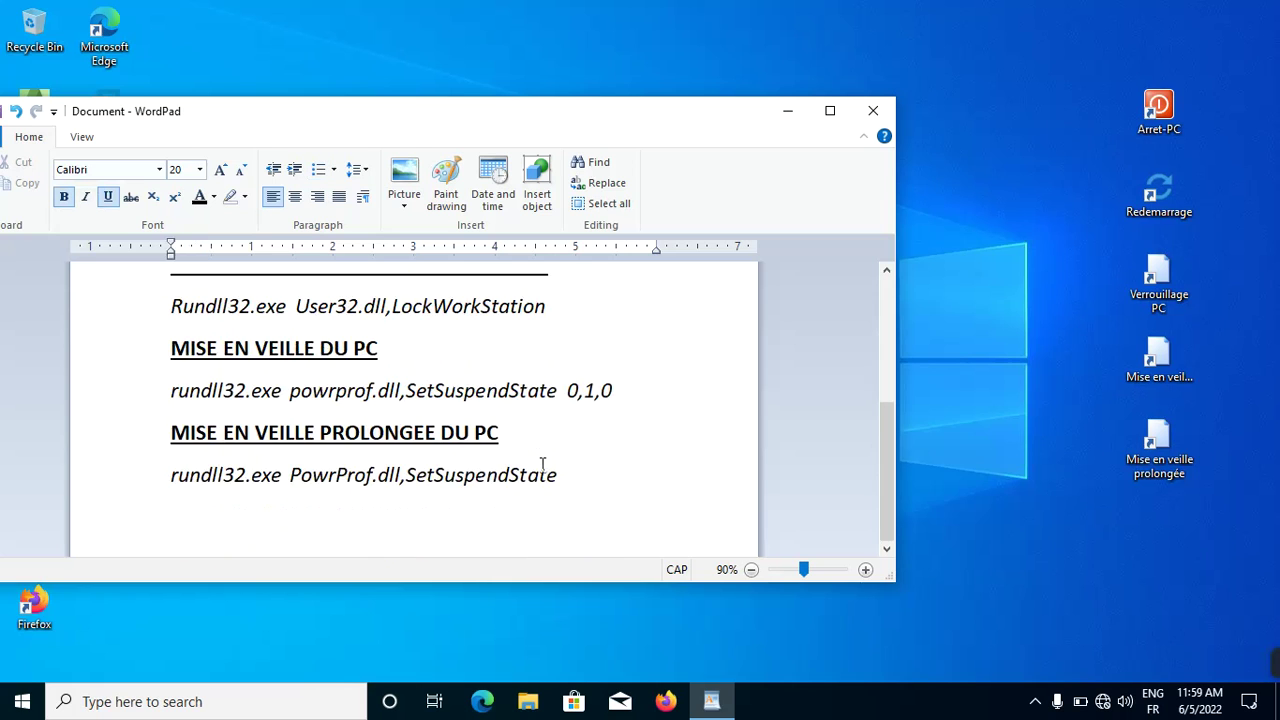
drag(594, 474, 162, 327)
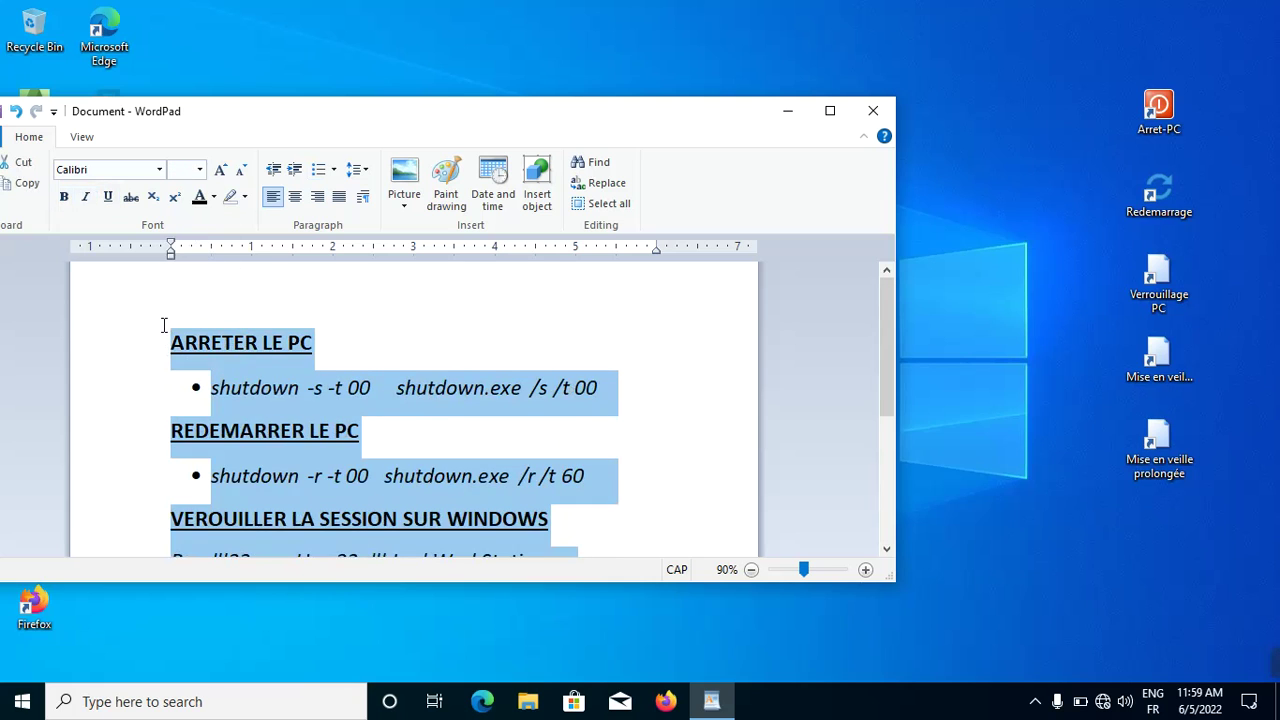
Minimize the WordPad document and select all five power shortcuts on the desktop, from Arret-PC to Mise en veille prolongée
click(786, 111)
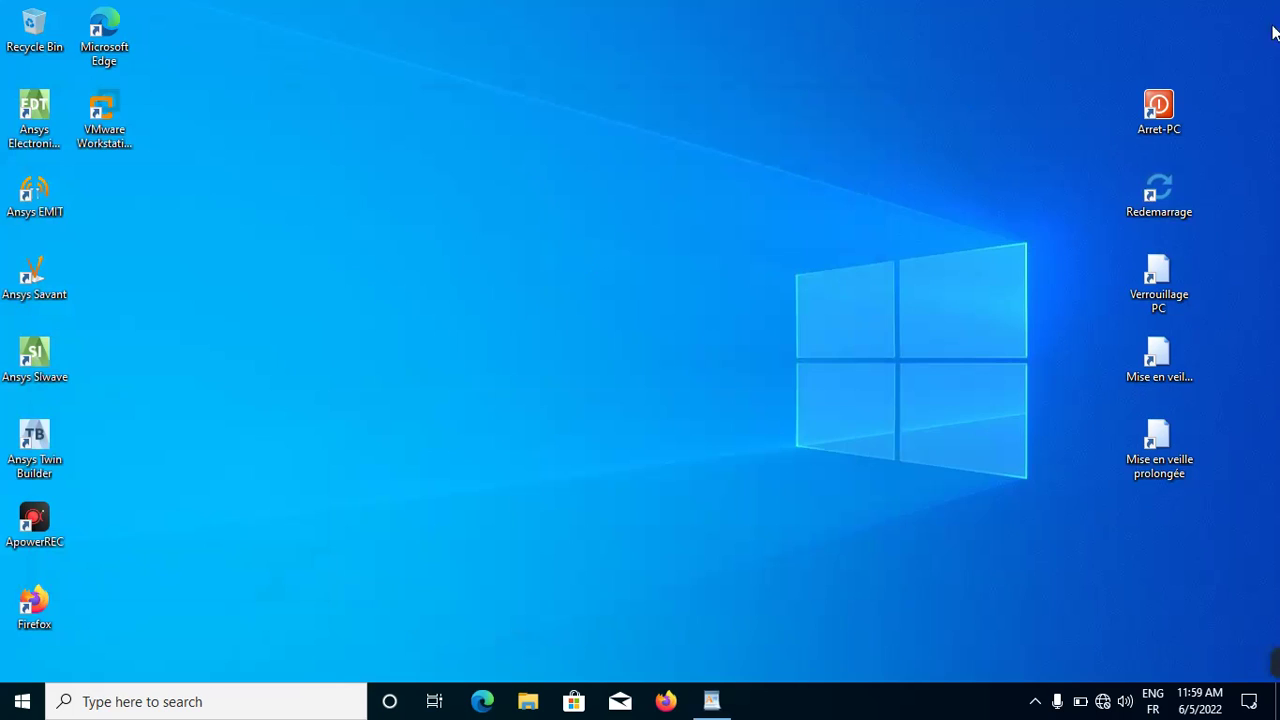
drag(1073, 113, 1230, 556)
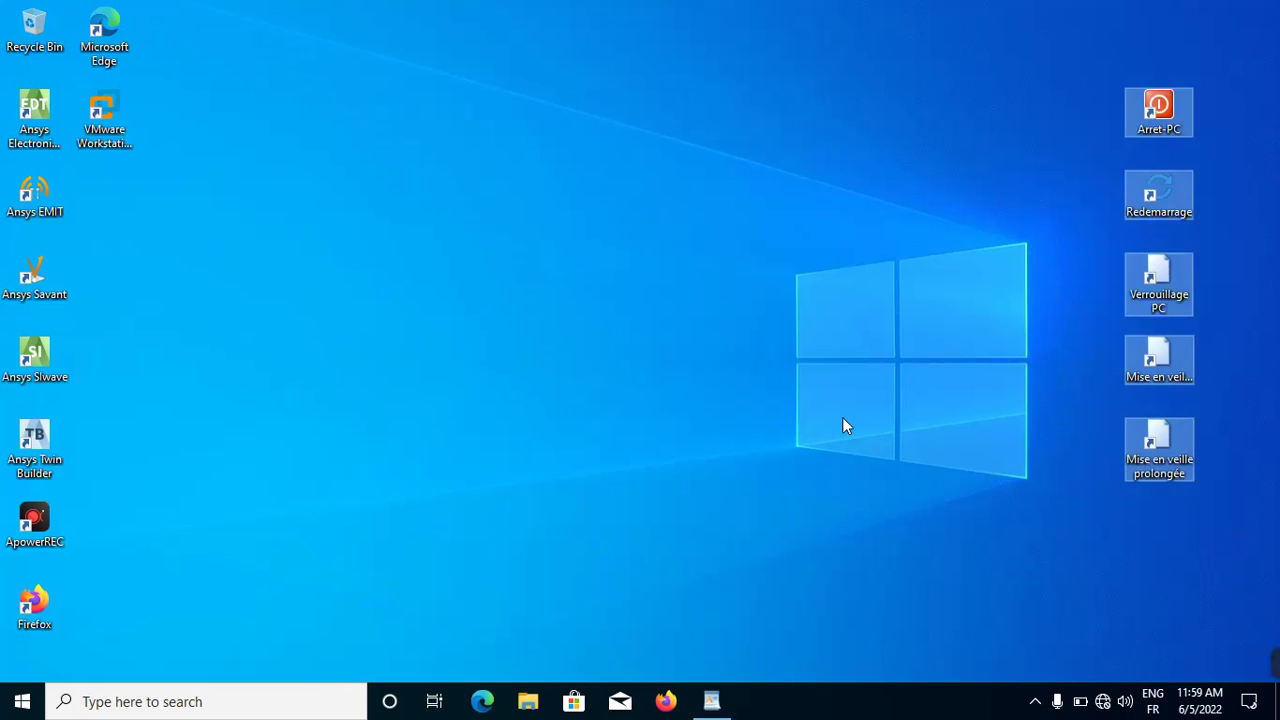
mouse_move(1274, 662)
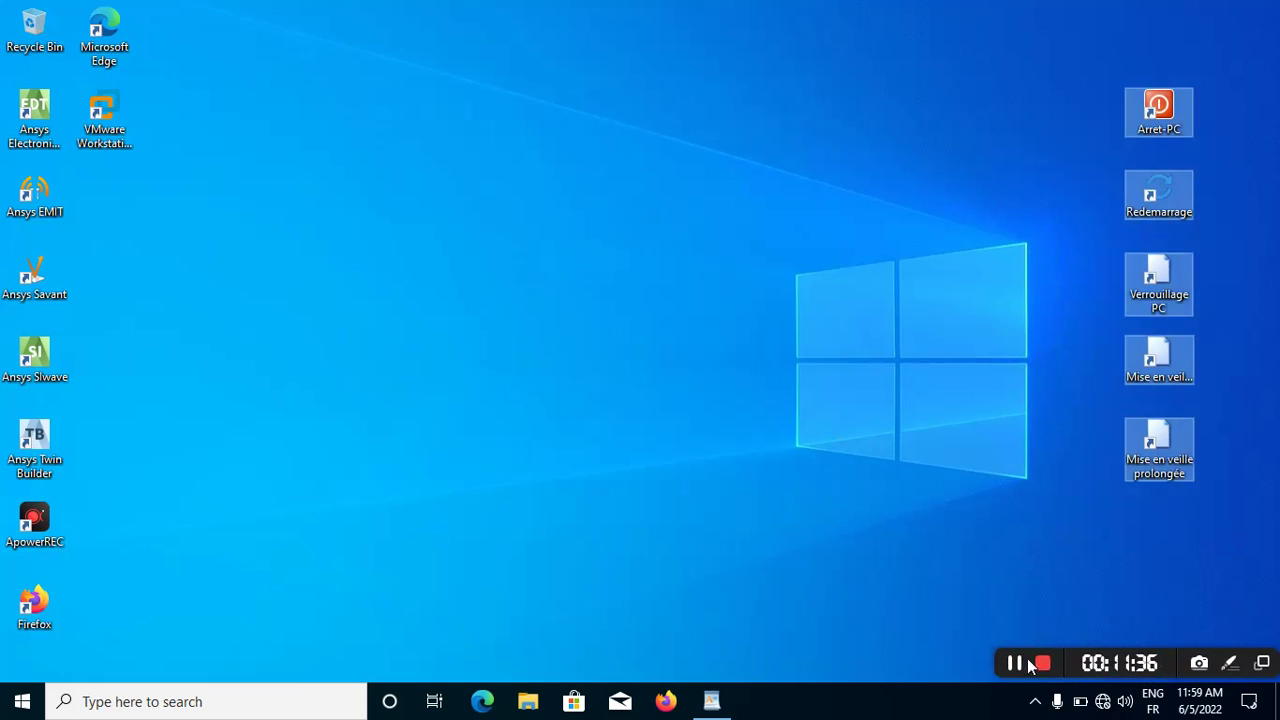